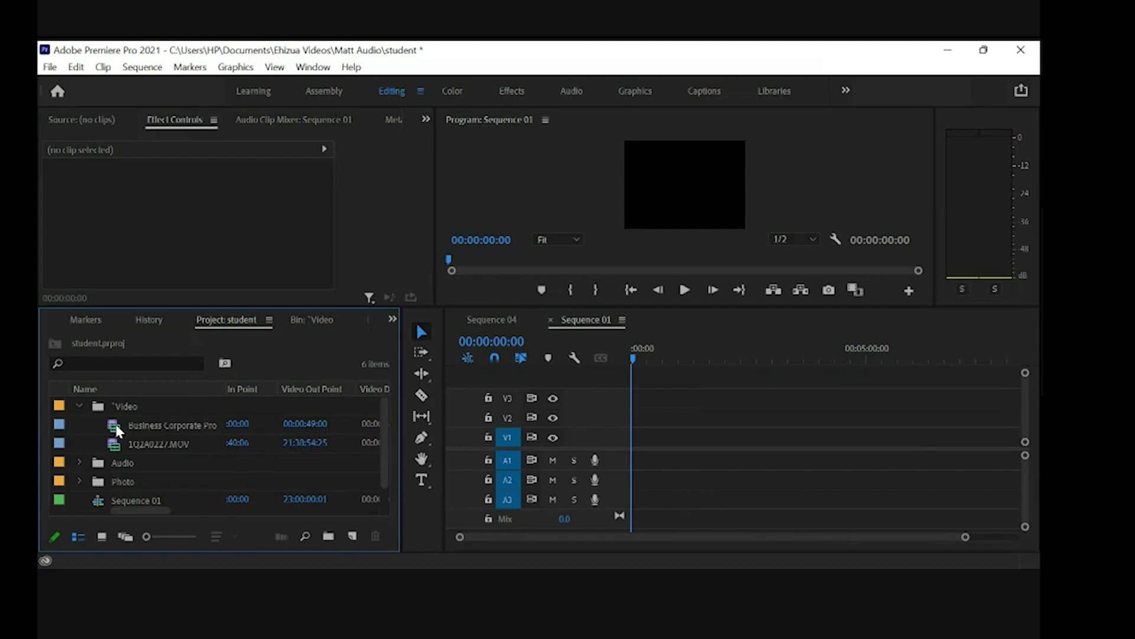
Step: Open the Business Corporate Promo clip in an enlarged Source monitor and preview it from 00:00:06:00
{"action": "double_click", "coordinate": [117, 429]}
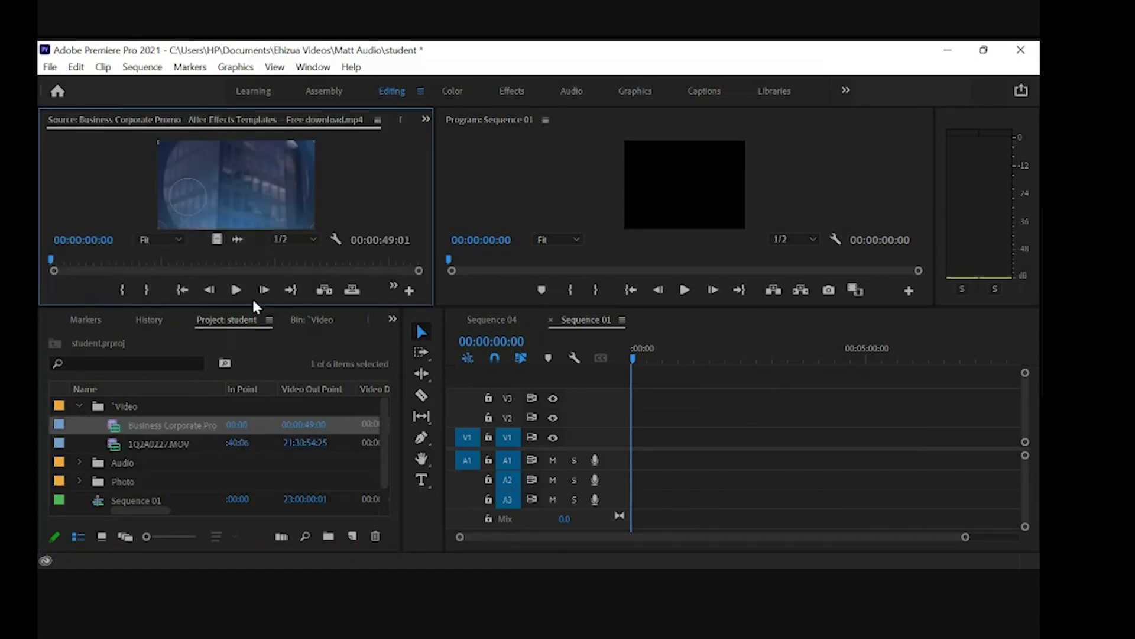
{"action": "left_click_drag", "start_coordinate": [263, 307], "coordinate": [249, 387]}
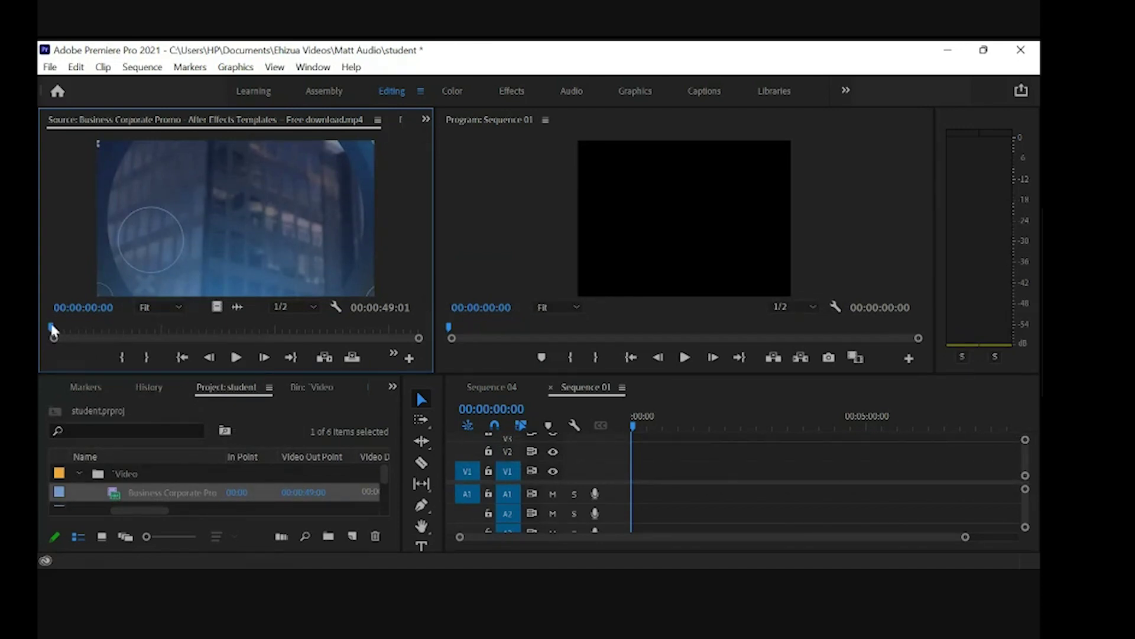
{"action": "left_click_drag", "start_coordinate": [50, 320], "coordinate": [93, 327]}
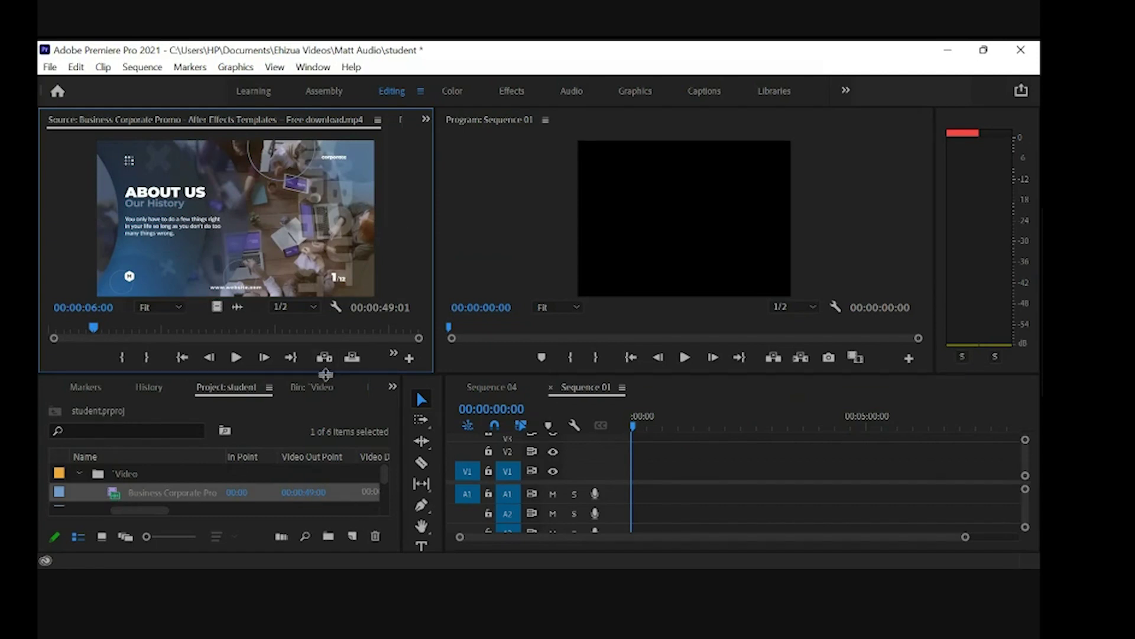
{"action": "left_click_drag", "start_coordinate": [323, 373], "coordinate": [322, 359]}
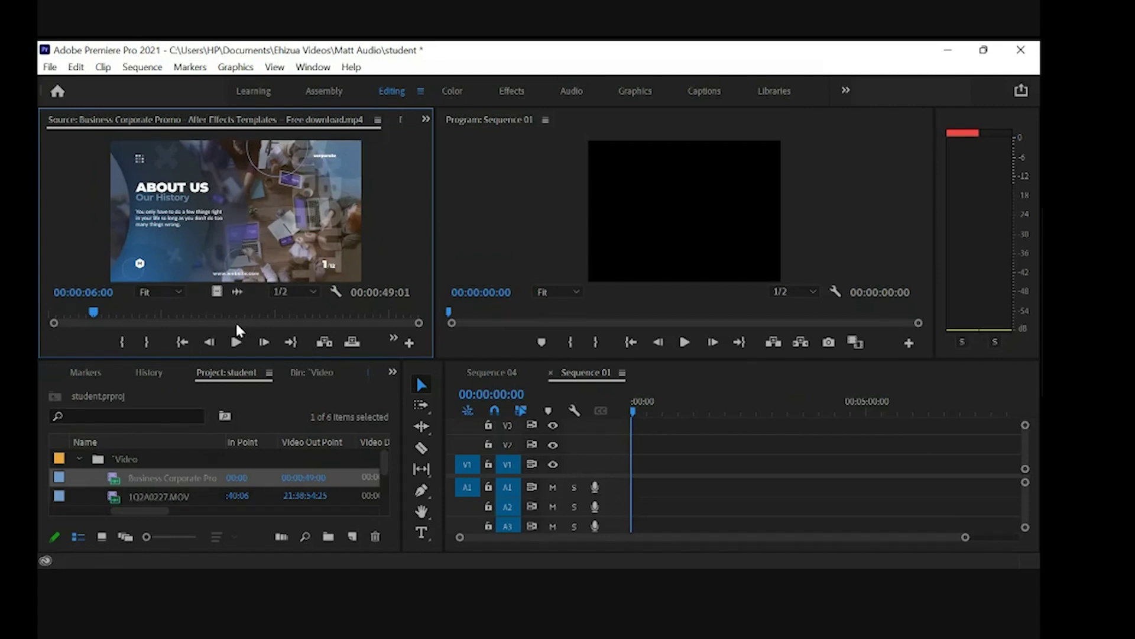
{"action": "left_click", "coordinate": [236, 341]}
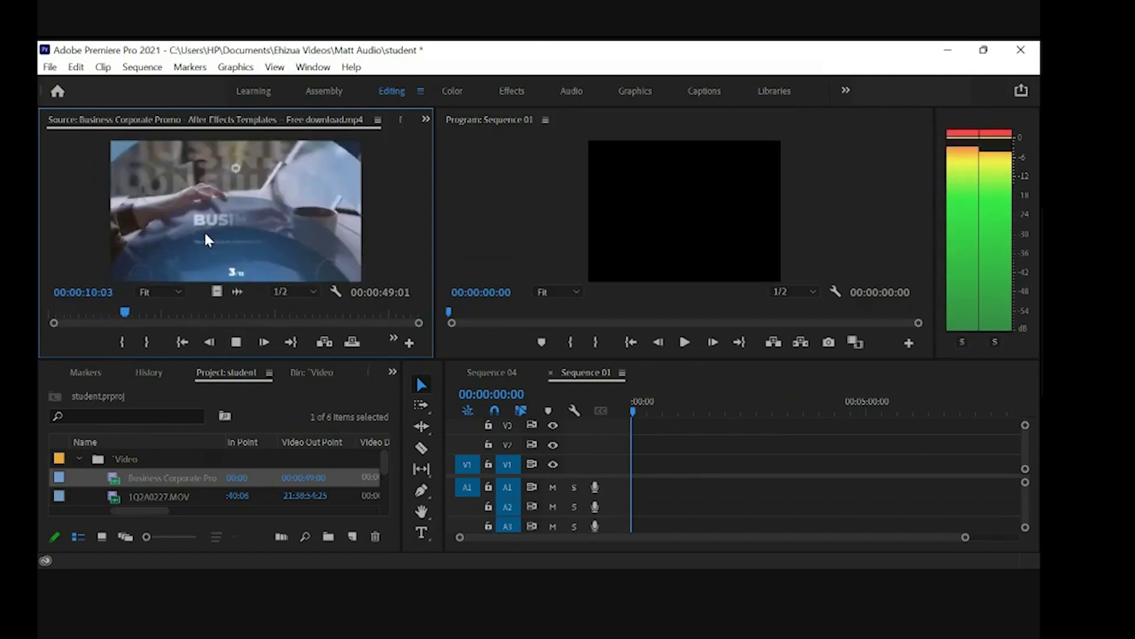
{"action": "key", "text": "space"}
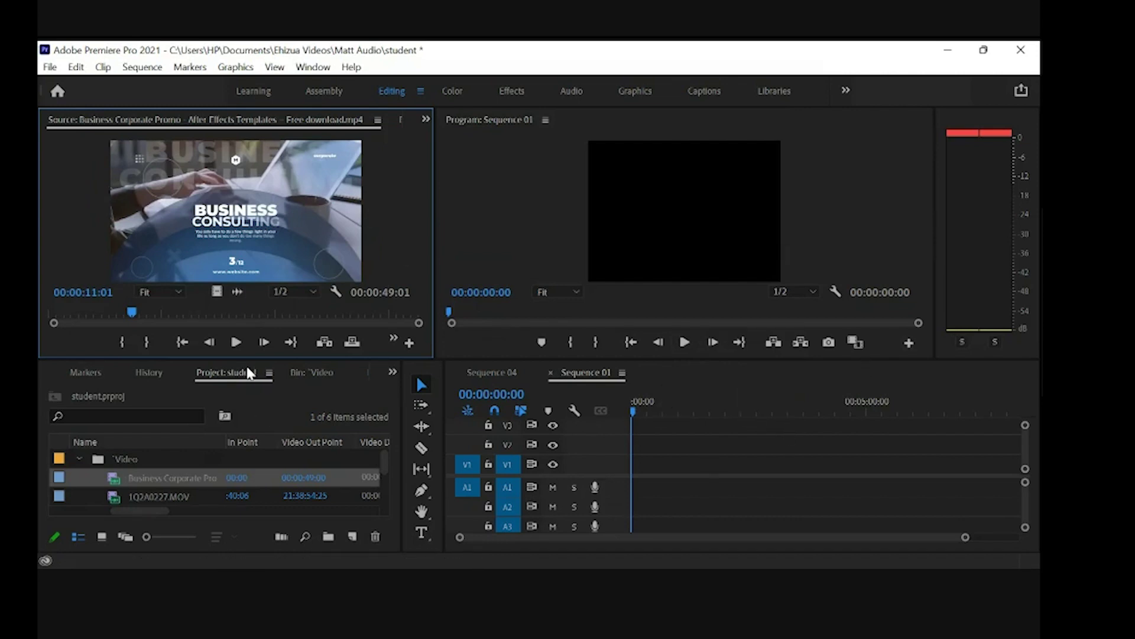
Step: Enlarge the project's media area, start a media import and browse to the USB Drive (E:)
{"action": "left_click_drag", "start_coordinate": [229, 358], "coordinate": [199, 257]}
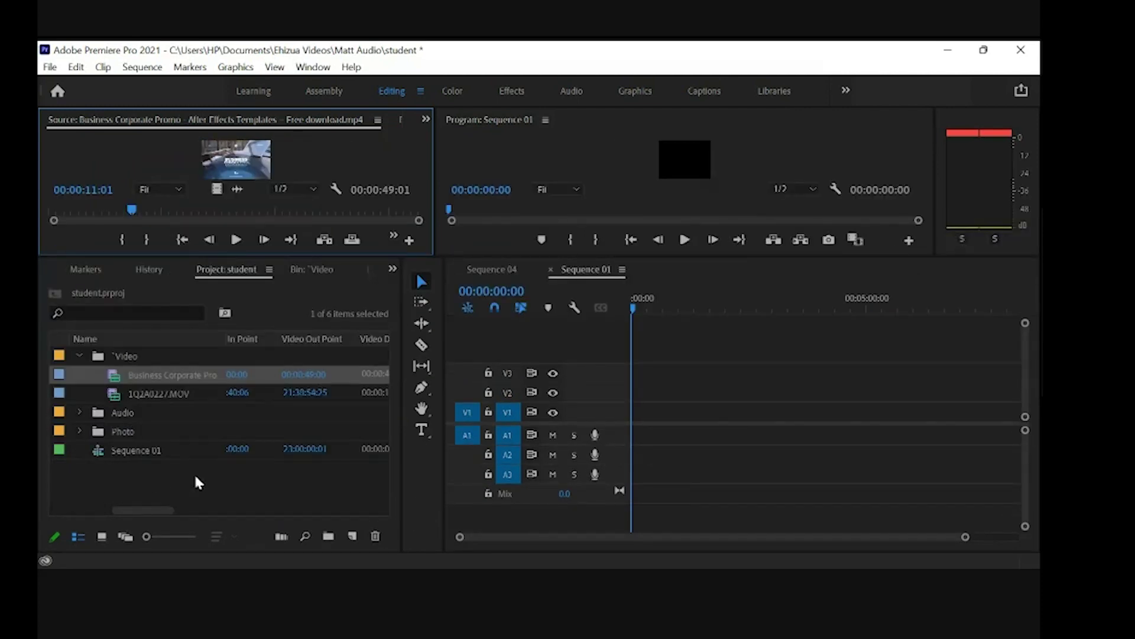
{"action": "double_click", "coordinate": [135, 469]}
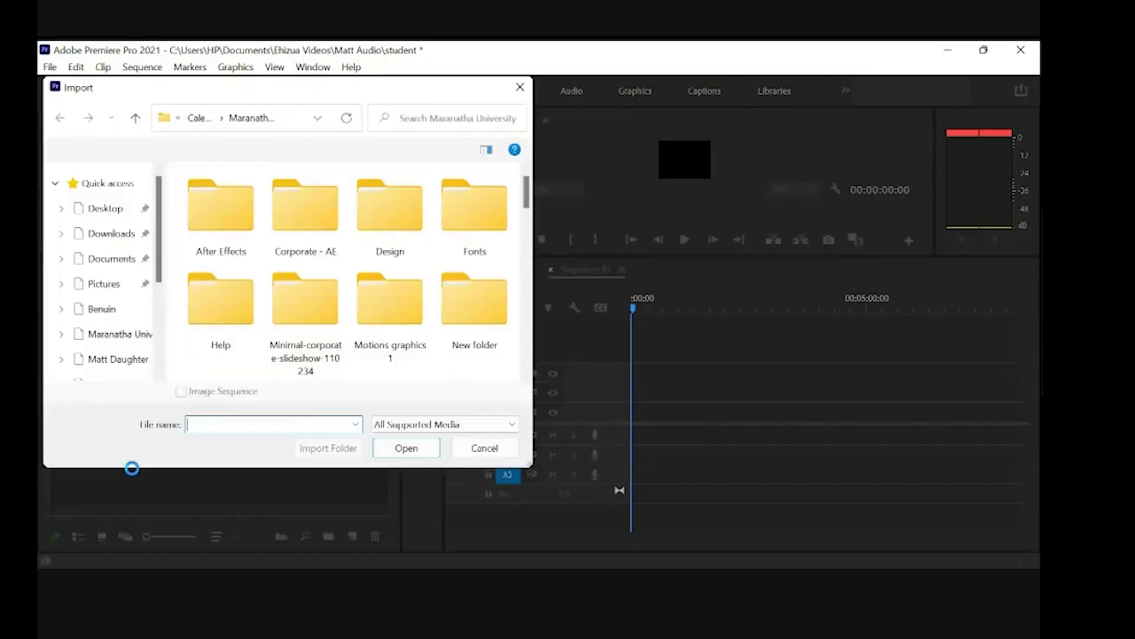
{"action": "left_click", "coordinate": [104, 188]}
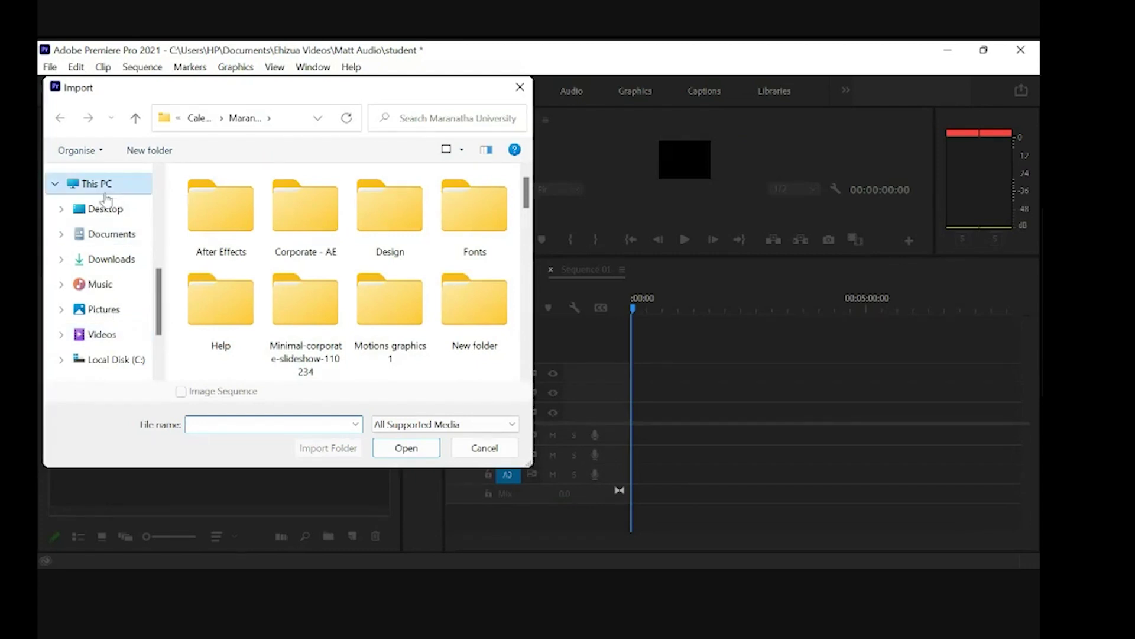
{"action": "scroll", "coordinate": [274, 275], "scroll_direction": "down", "scroll_amount": 3}
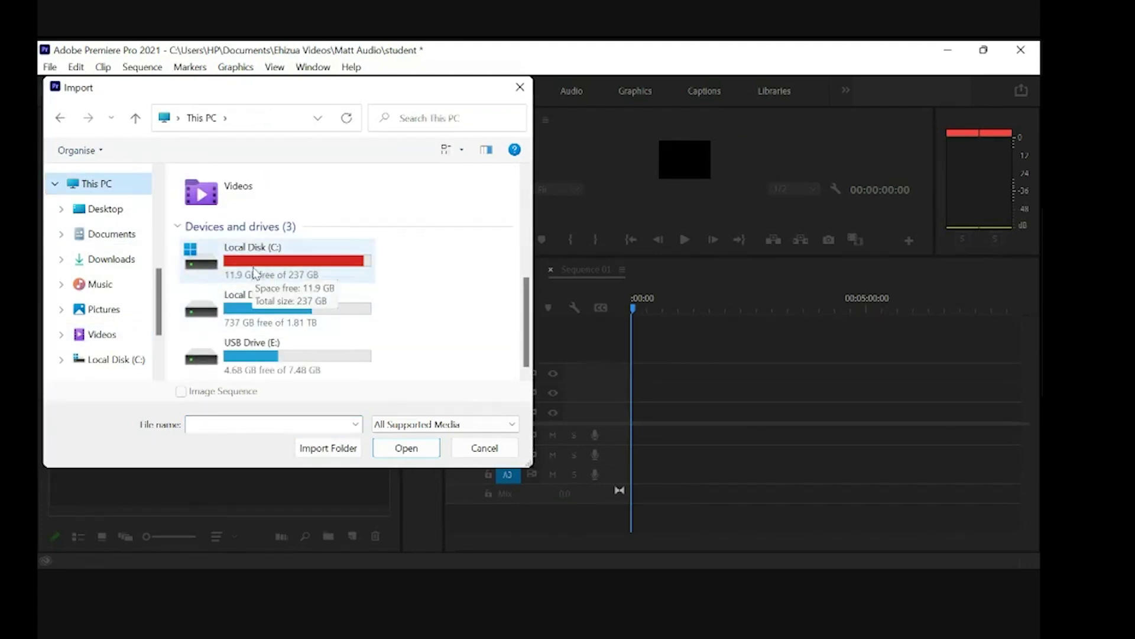
{"action": "double_click", "coordinate": [260, 355]}
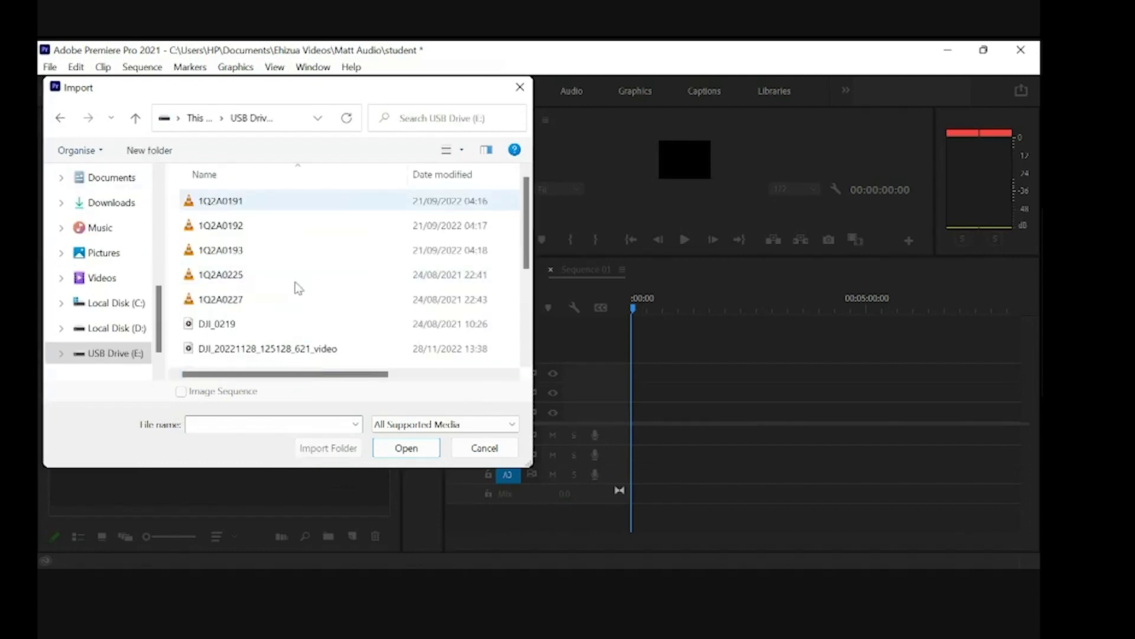
{"action": "left_click", "coordinate": [234, 201]}
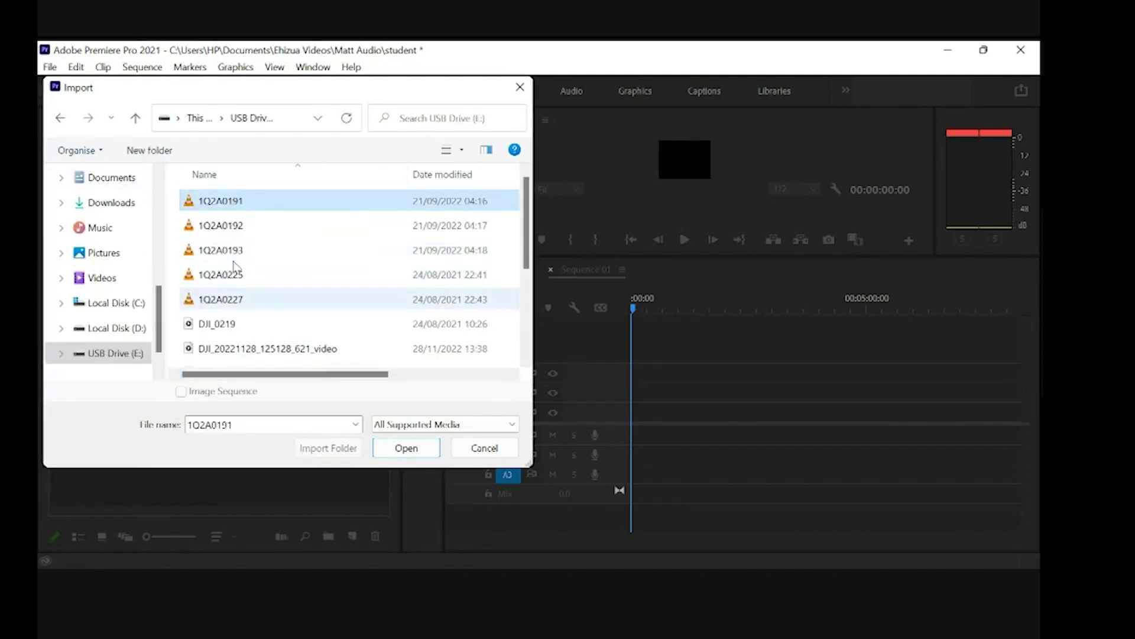
{"action": "left_click", "coordinate": [237, 300], "text": "shift"}
{"action": "scroll", "coordinate": [236, 308], "scroll_direction": "down", "scroll_amount": 2}
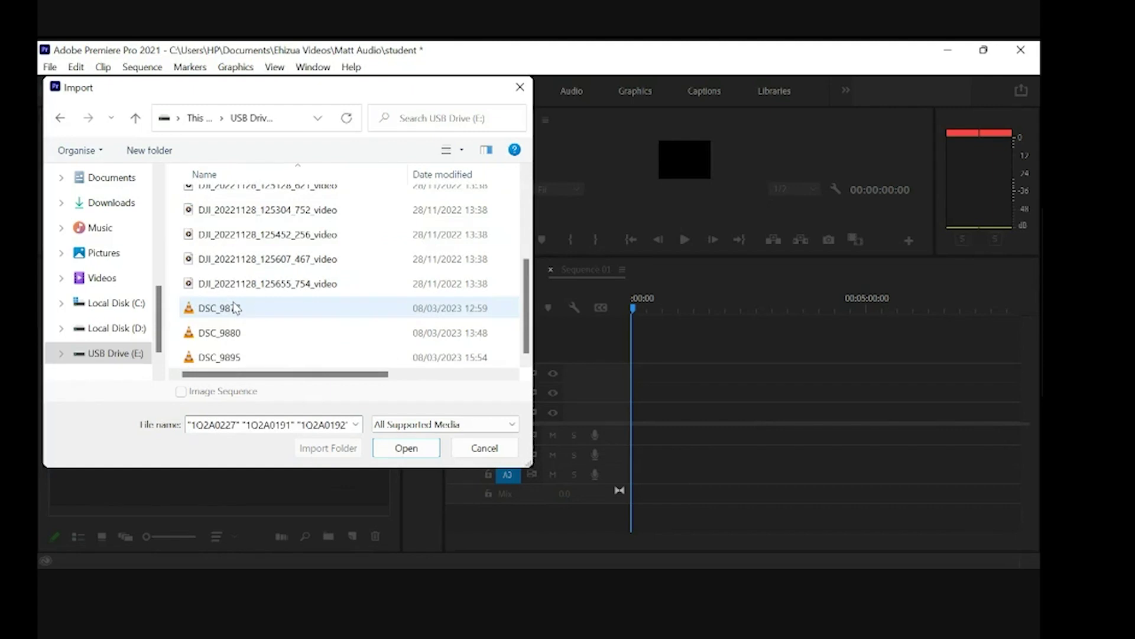
{"action": "left_click", "coordinate": [222, 357], "text": "shift"}
{"action": "scroll", "coordinate": [222, 356], "scroll_direction": "up", "scroll_amount": 3}
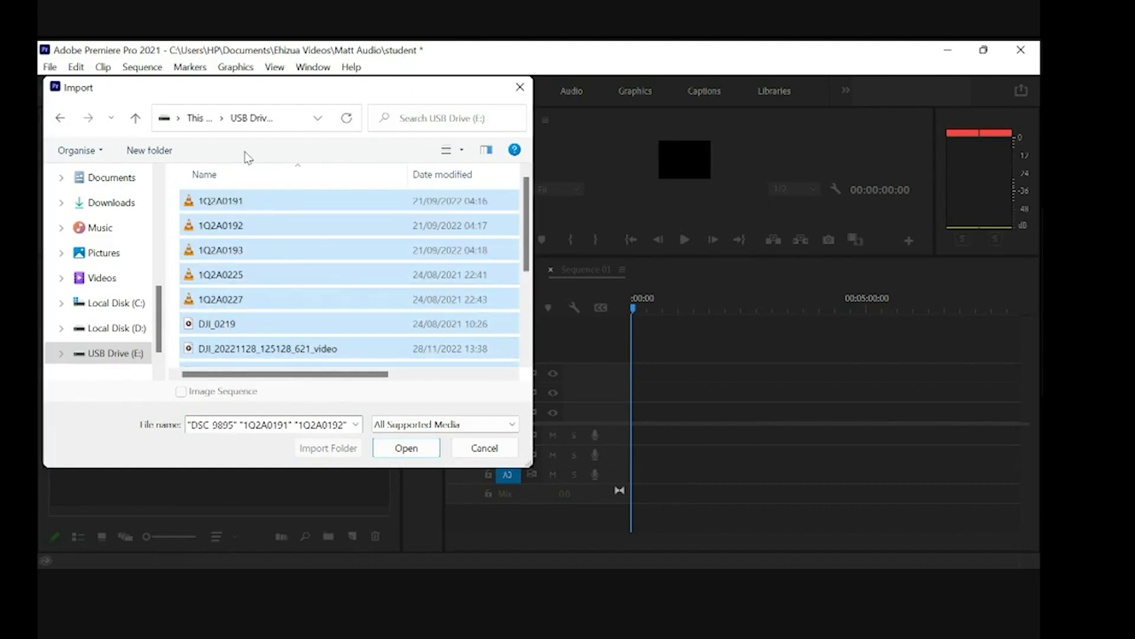
{"action": "left_click", "coordinate": [225, 251]}
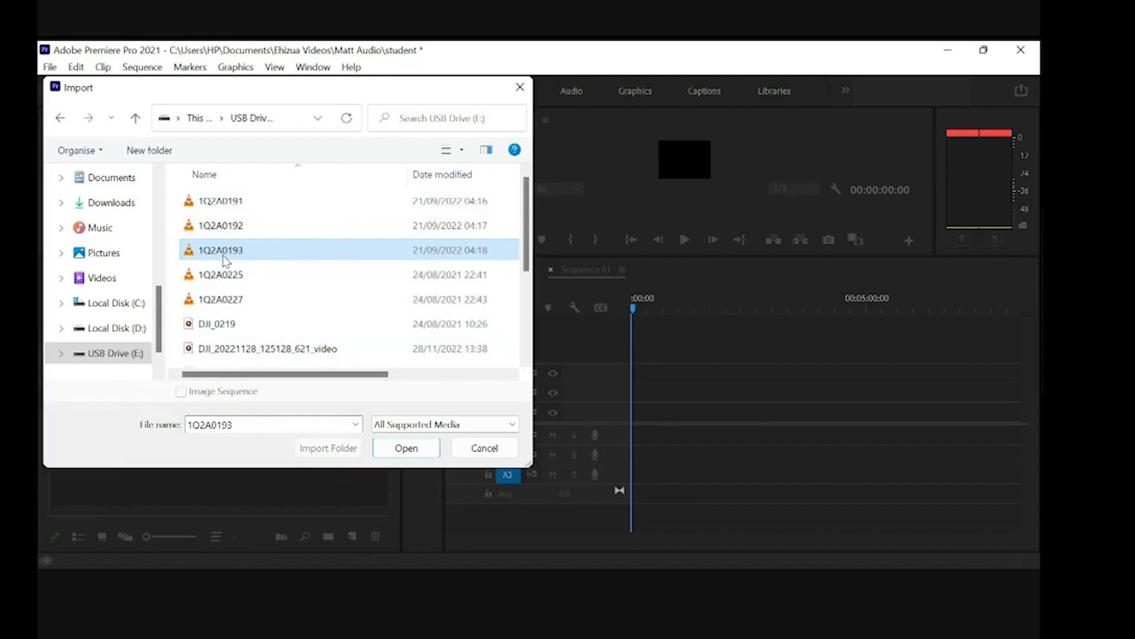
{"action": "key", "text": "ctrl+a"}
Step: Import all the clips from 1Q2A0191 through DSC_9895 into the project
{"action": "left_click", "coordinate": [217, 202]}
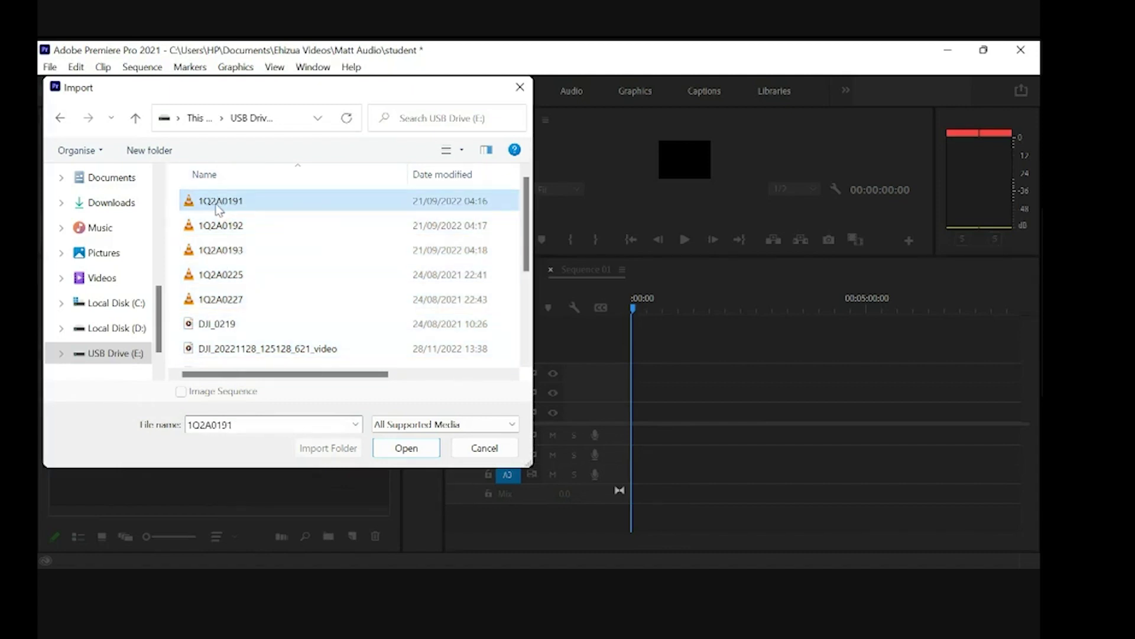
{"action": "scroll", "coordinate": [217, 207], "scroll_direction": "down", "scroll_amount": 2}
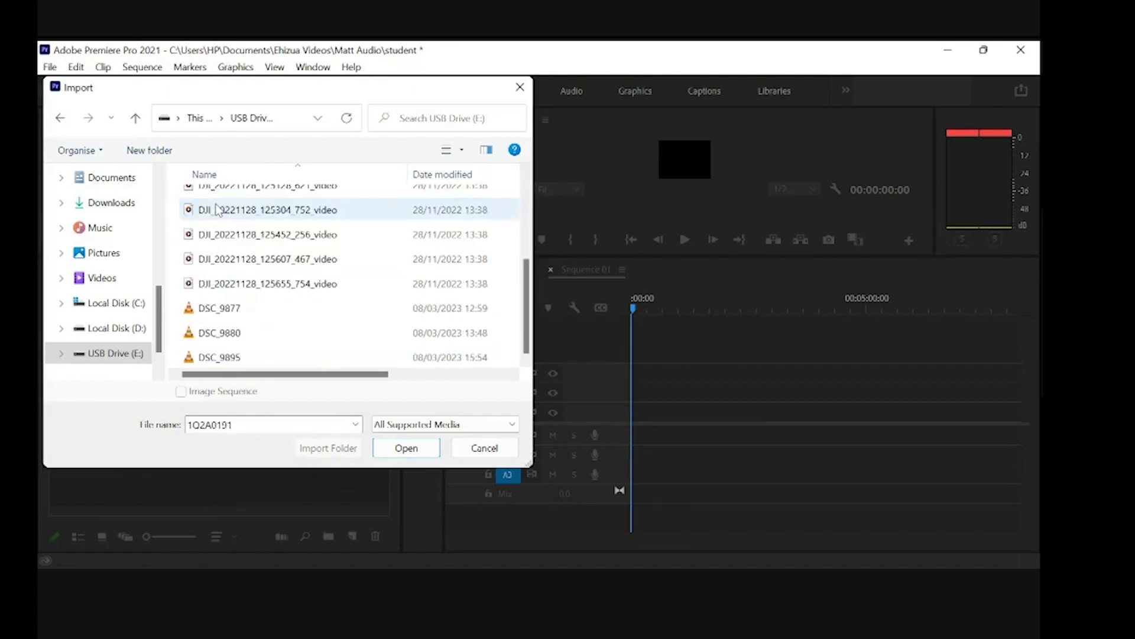
{"action": "left_click", "coordinate": [217, 357], "text": "shift"}
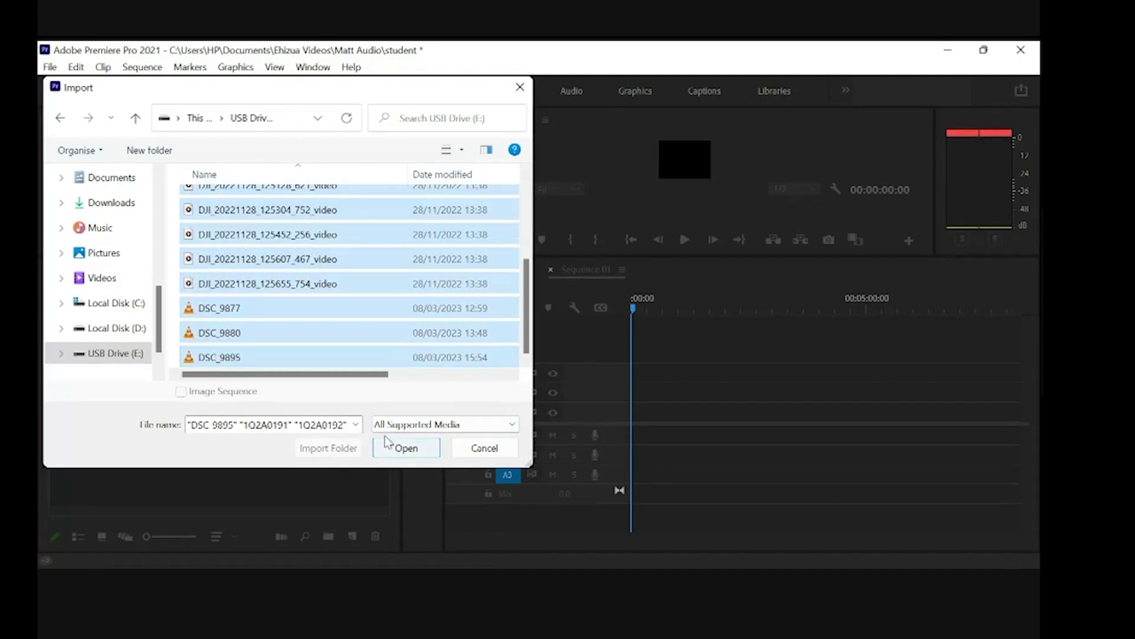
{"action": "left_click", "coordinate": [398, 450]}
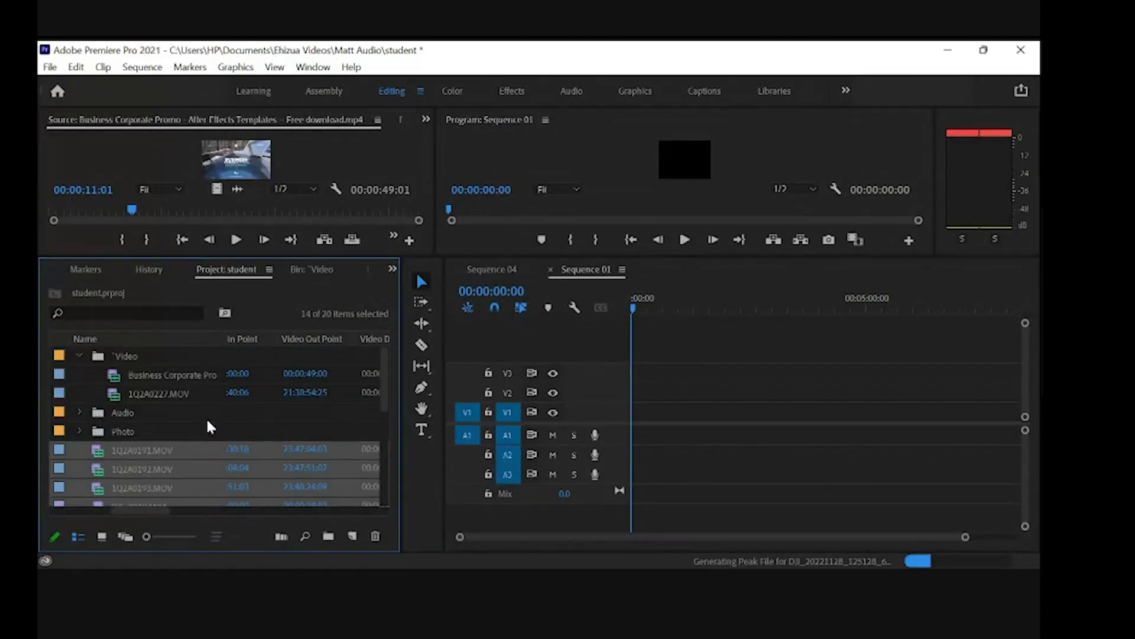
Step: Move all the newly imported clips into the Video bin, leaving Sequence 01 out of the selection
{"action": "left_click", "coordinate": [193, 435]}
{"action": "left_click", "coordinate": [191, 450]}
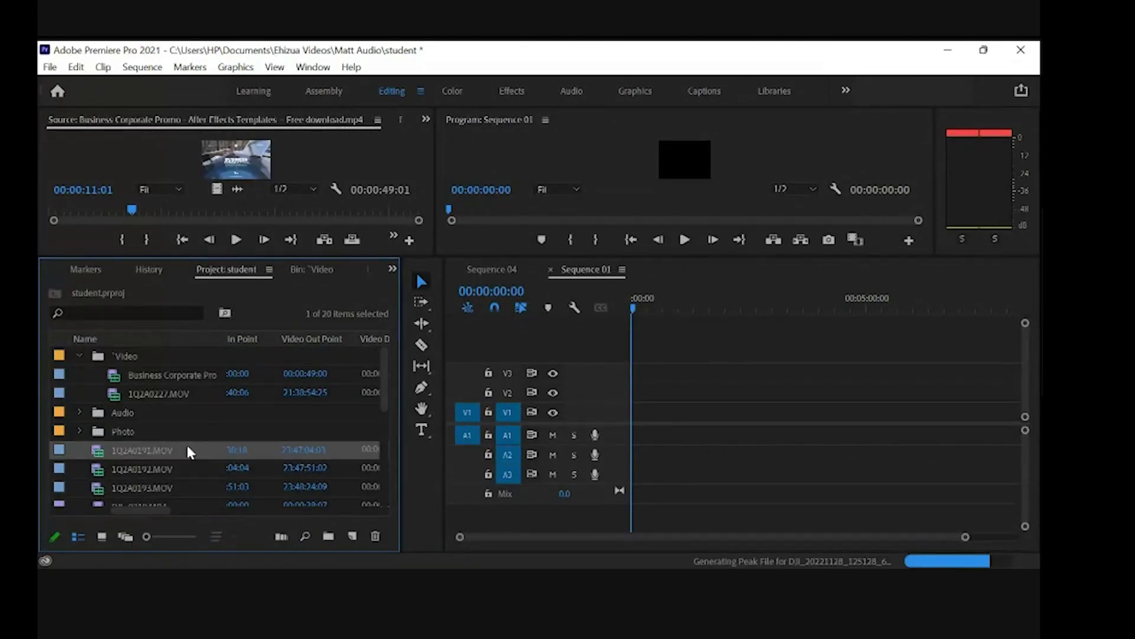
{"action": "scroll", "coordinate": [188, 448], "scroll_direction": "down", "scroll_amount": 5}
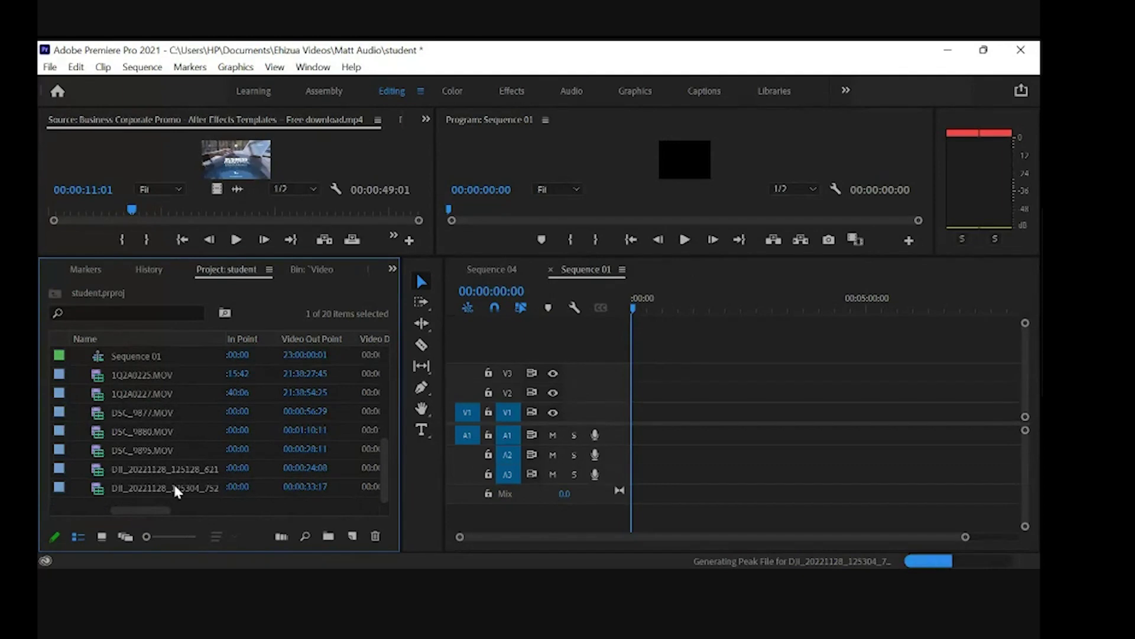
{"action": "left_click", "coordinate": [174, 482], "text": "shift"}
{"action": "scroll", "coordinate": [175, 483], "scroll_direction": "up", "scroll_amount": 3}
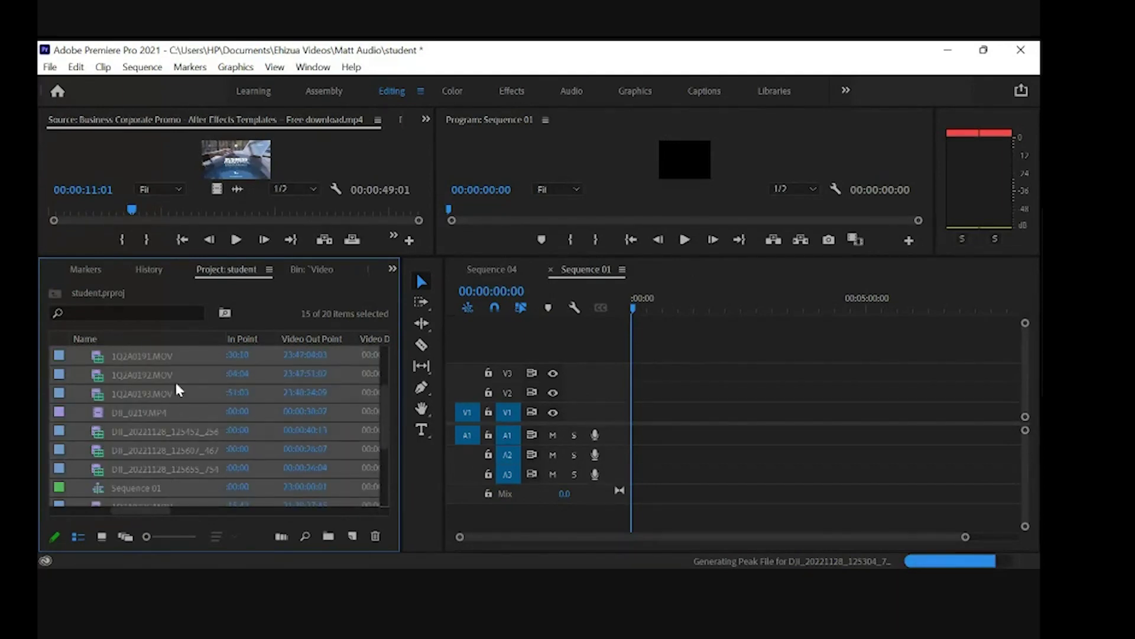
{"action": "scroll", "coordinate": [168, 424], "scroll_direction": "up", "scroll_amount": 3}
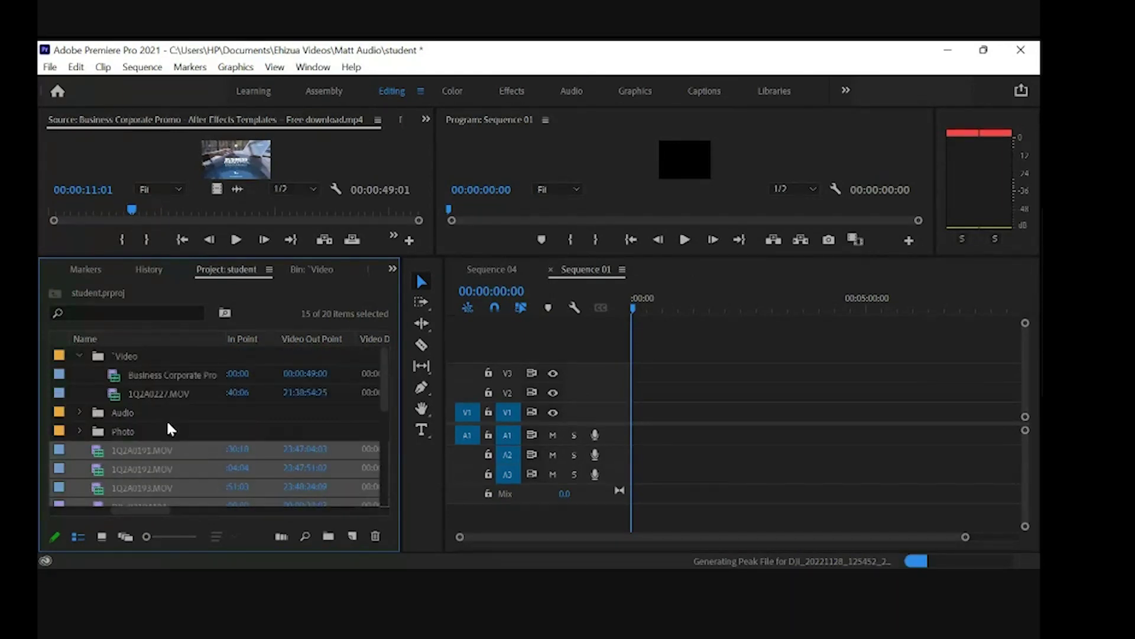
{"action": "scroll", "coordinate": [168, 425], "scroll_direction": "down", "scroll_amount": 5}
{"action": "scroll", "coordinate": [169, 429], "scroll_direction": "up", "scroll_amount": 3}
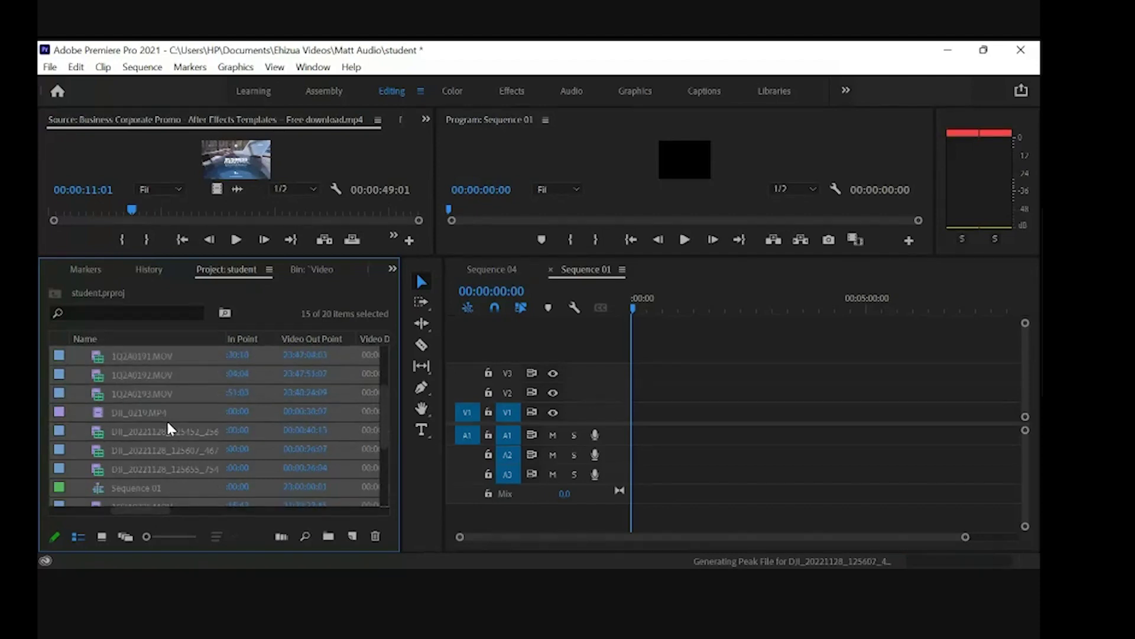
{"action": "left_click", "coordinate": [144, 489], "text": "ctrl"}
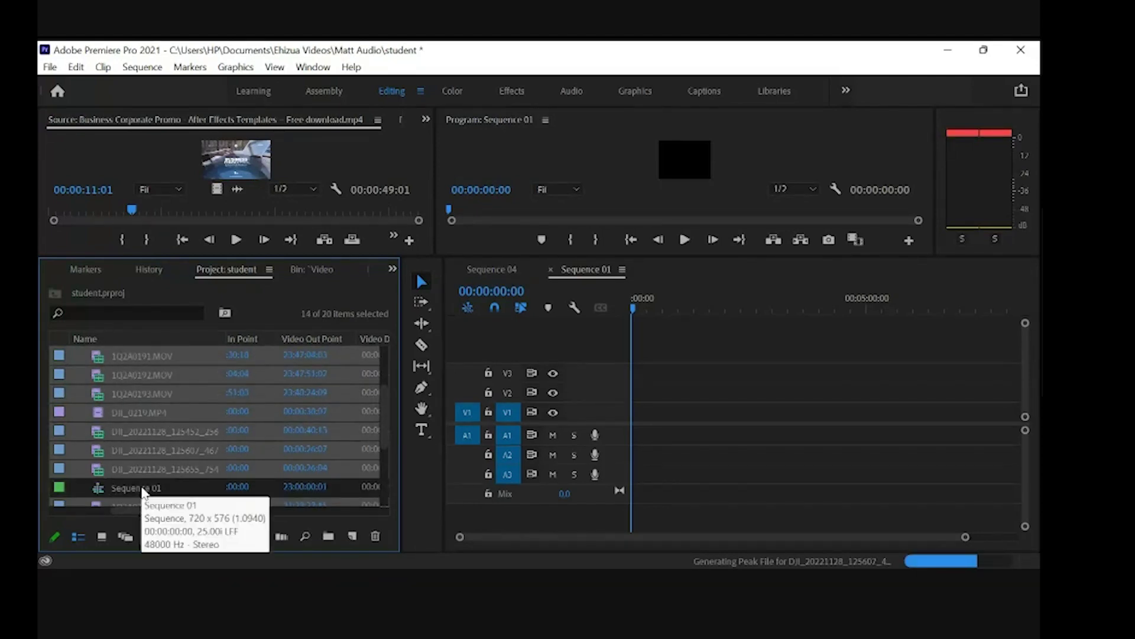
{"action": "scroll", "coordinate": [144, 493], "scroll_direction": "up", "scroll_amount": 2}
{"action": "scroll", "coordinate": [144, 493], "scroll_direction": "up", "scroll_amount": 1}
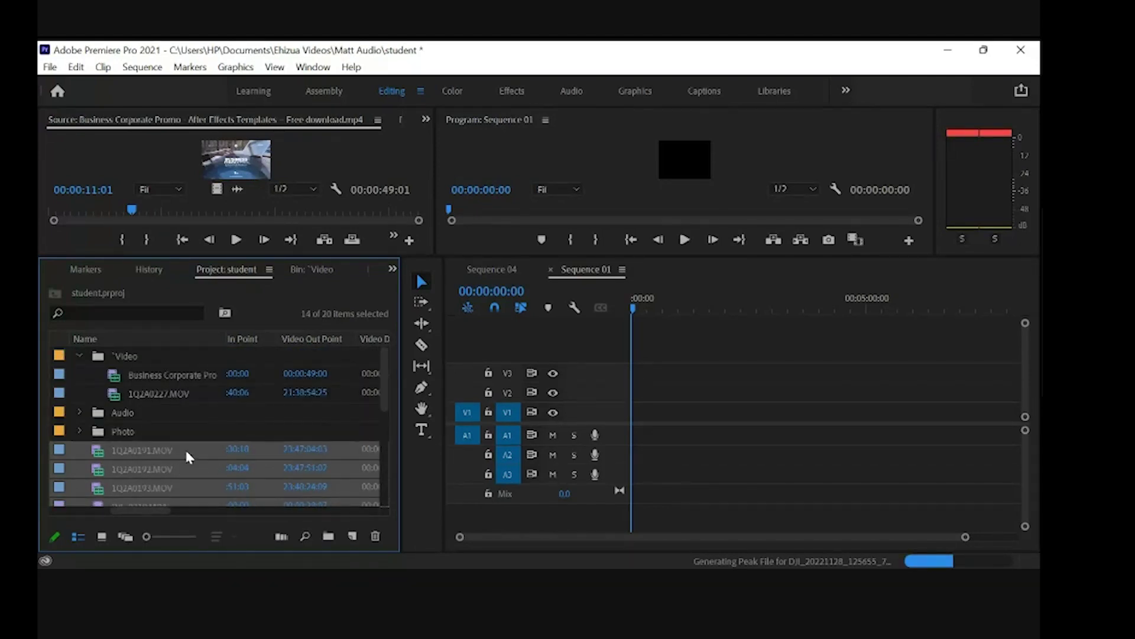
{"action": "left_click_drag", "start_coordinate": [175, 401], "coordinate": [177, 387]}
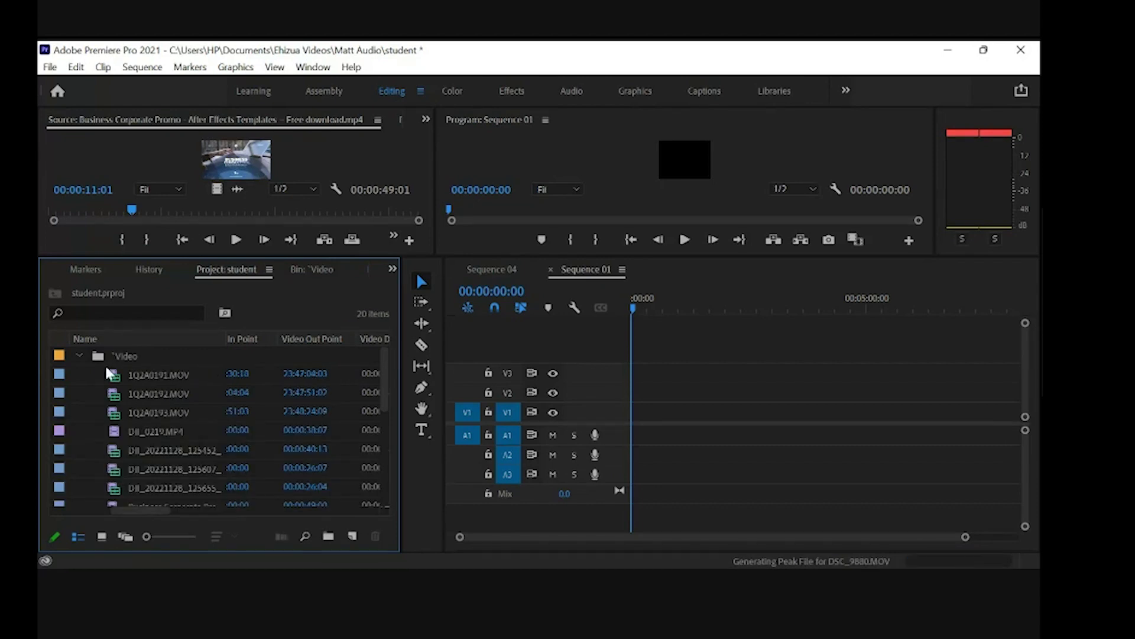
Step: Open the Video bin and display its clips as thumbnails in icon view
{"action": "double_click", "coordinate": [121, 360]}
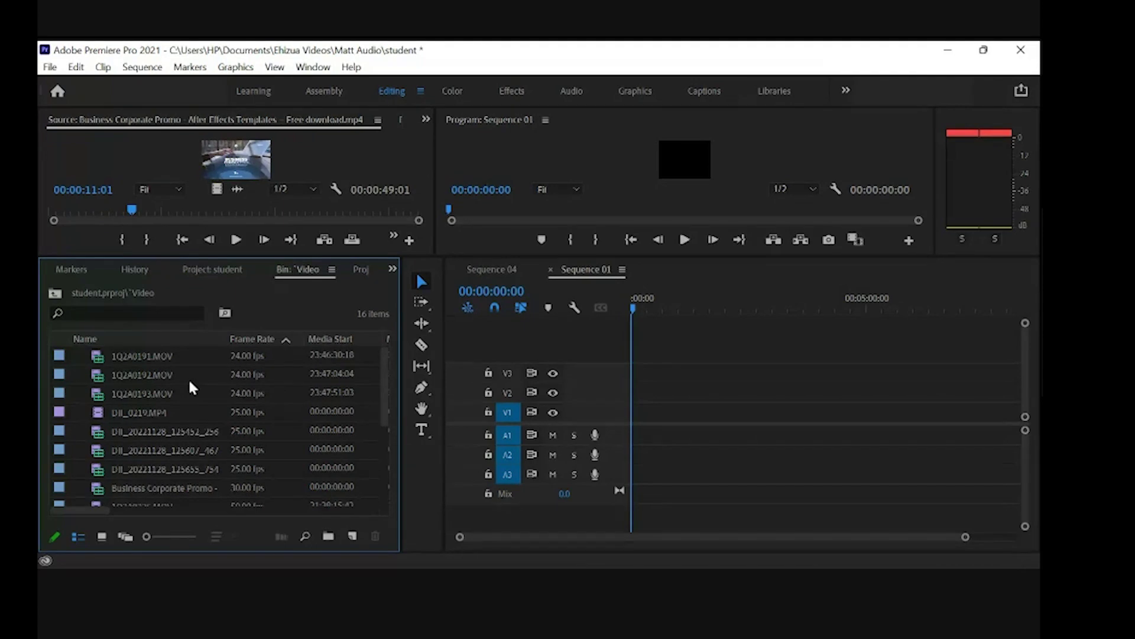
{"action": "scroll", "coordinate": [191, 388], "scroll_direction": "down", "scroll_amount": 5}
{"action": "scroll", "coordinate": [191, 387], "scroll_direction": "down", "scroll_amount": 3}
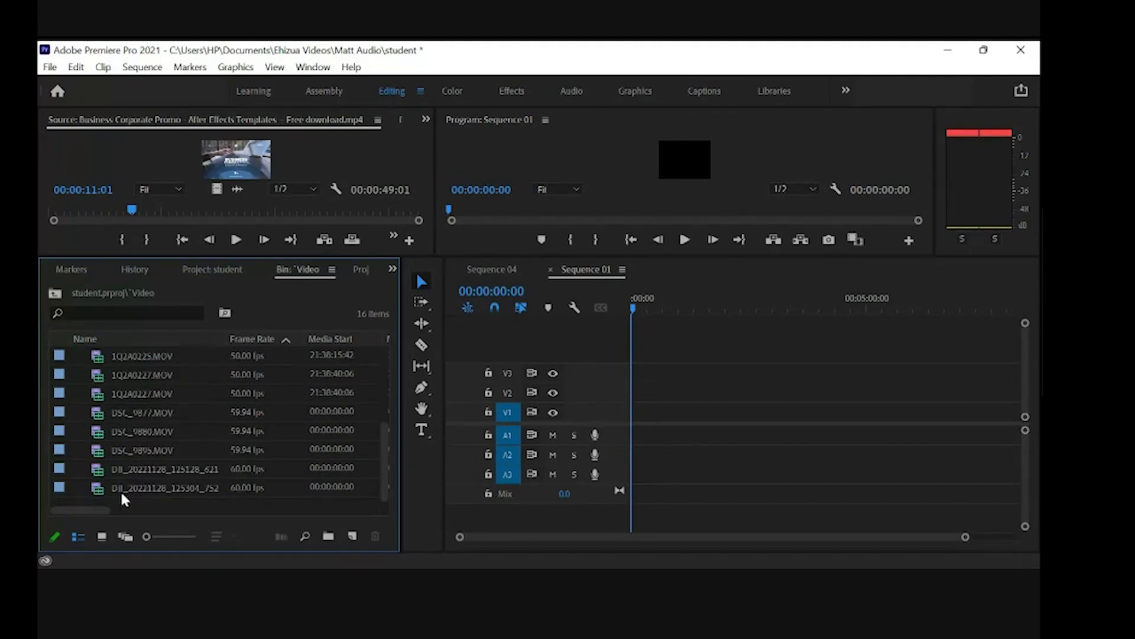
{"action": "left_click", "coordinate": [101, 536]}
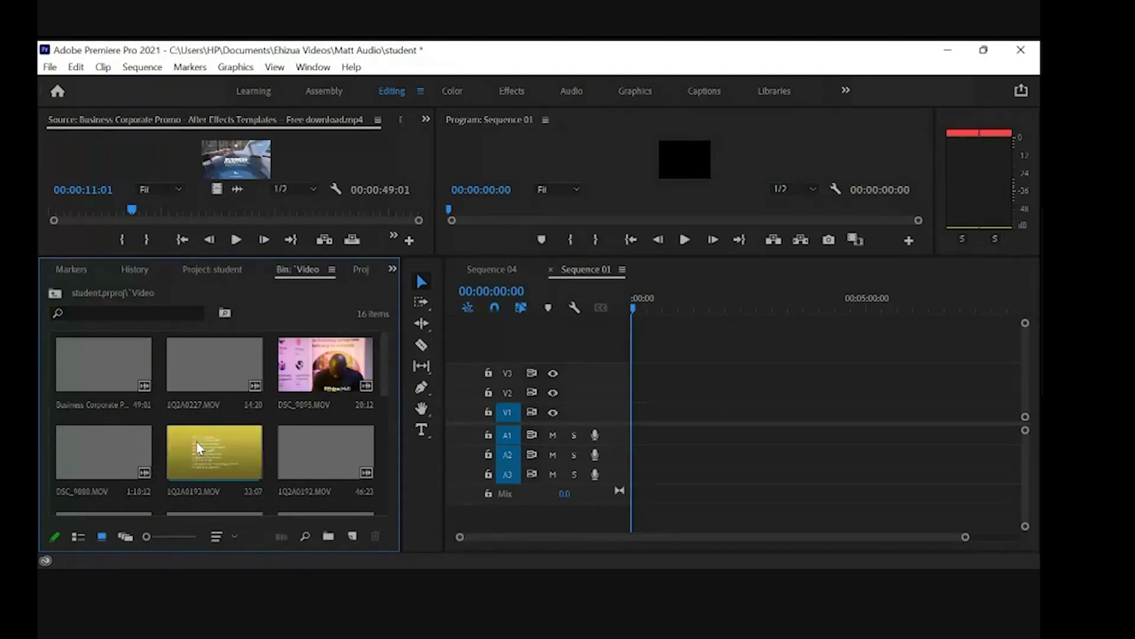
{"action": "scroll", "coordinate": [385, 360], "scroll_direction": "down", "scroll_amount": 2}
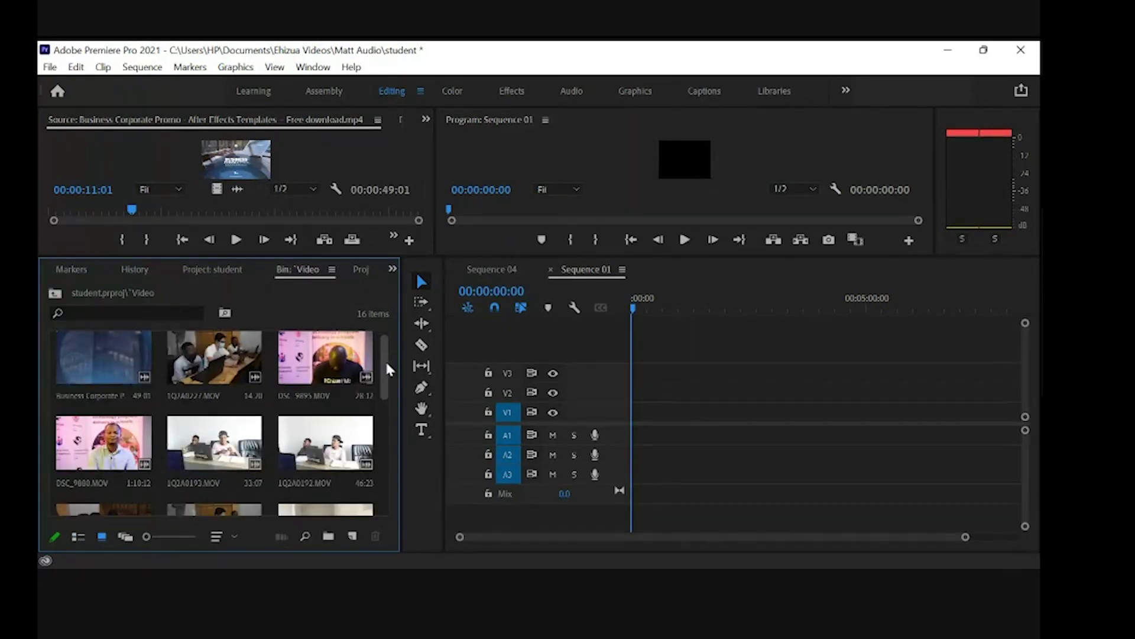
{"action": "scroll", "coordinate": [387, 385], "scroll_direction": "up", "scroll_amount": 2}
Step: Load DSC_9895.MOV in an enlarged Source monitor and move its playhead to 00:00:06:30
{"action": "left_click", "coordinate": [377, 358]}
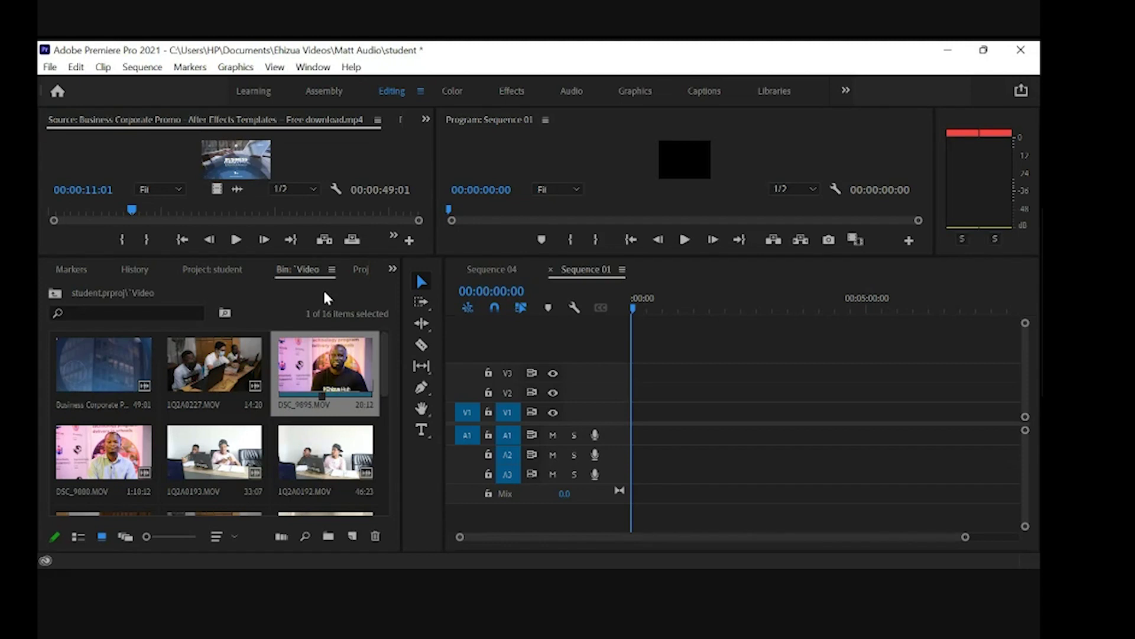
{"action": "double_click", "coordinate": [324, 355]}
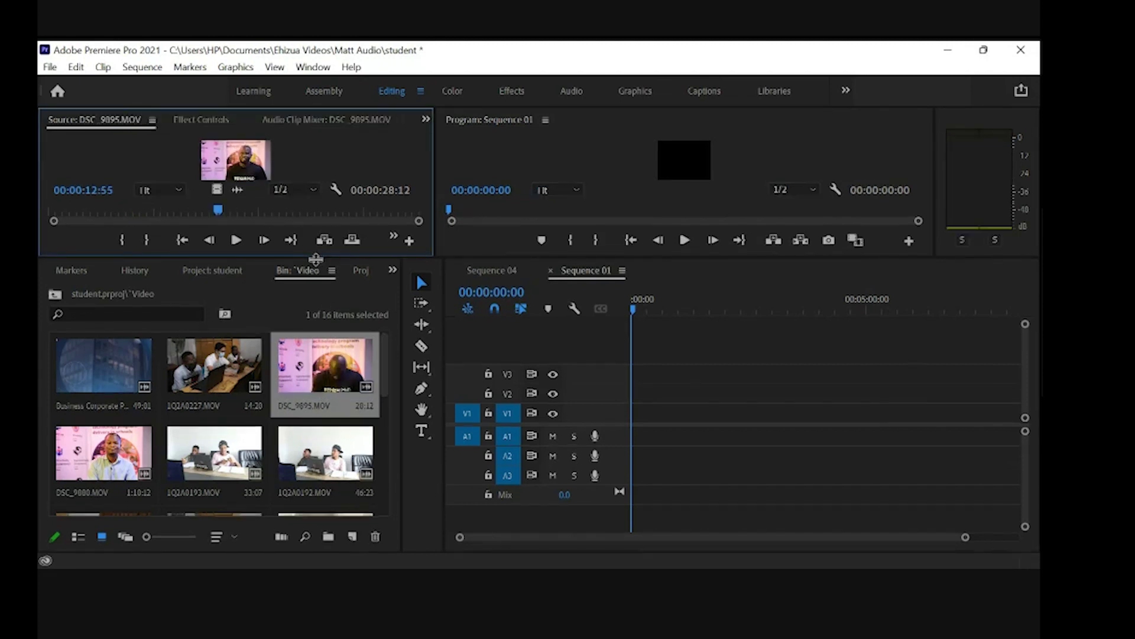
{"action": "left_click_drag", "start_coordinate": [316, 259], "coordinate": [315, 382]}
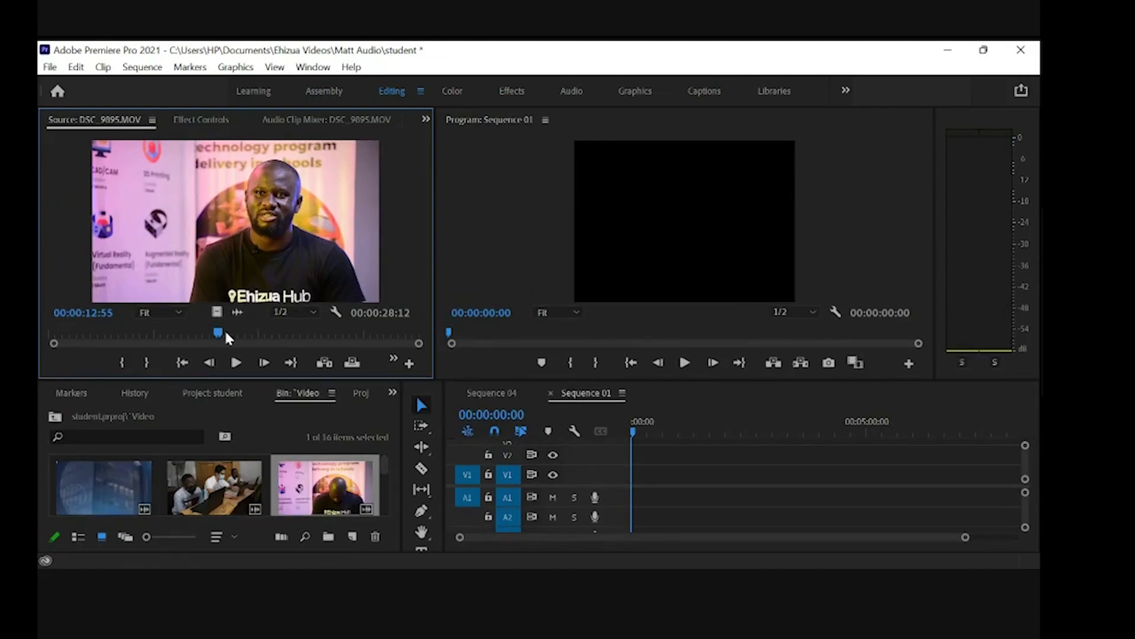
{"action": "left_click_drag", "start_coordinate": [218, 333], "coordinate": [87, 335]}
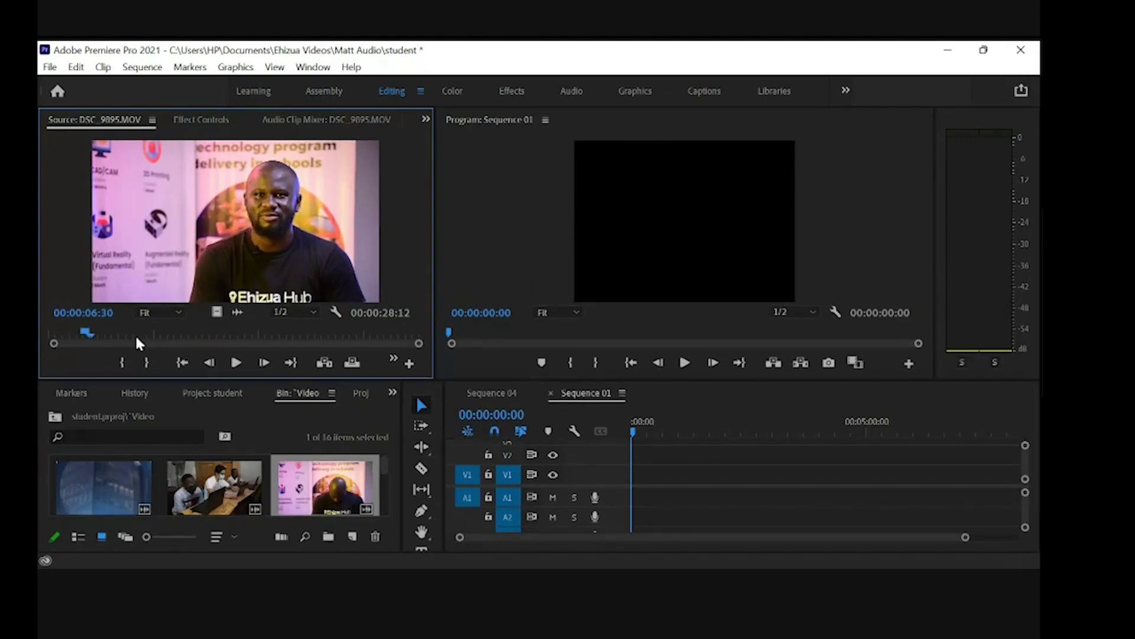
Step: Play DSC_9895.MOV from its start and DSC_9880.MOV in the Source monitor, moving the DSC_9880.MOV playhead to 00:00:58:29
{"action": "left_click", "coordinate": [47, 331]}
{"action": "left_click", "coordinate": [236, 362]}
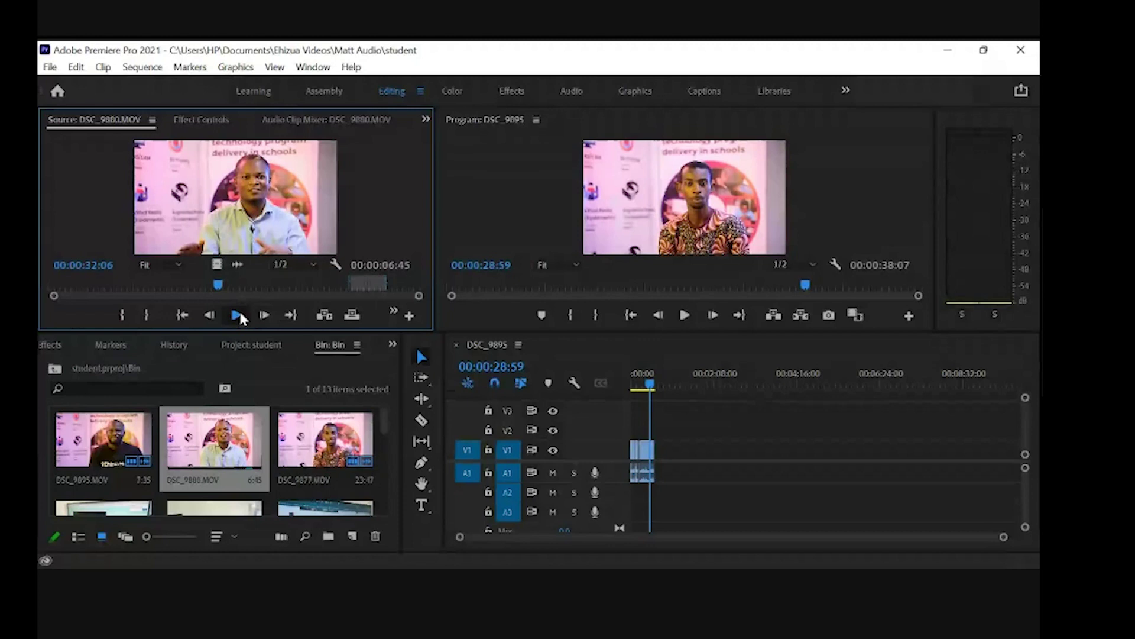
{"action": "left_click", "coordinate": [238, 314]}
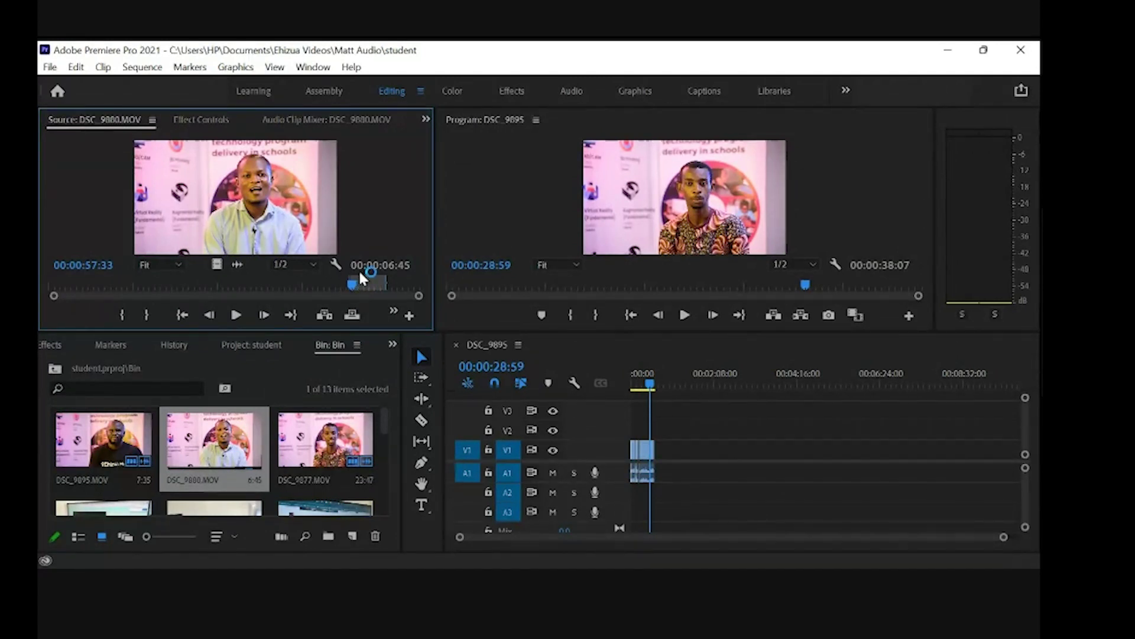
{"action": "left_click_drag", "start_coordinate": [357, 288], "coordinate": [360, 281]}
{"action": "left_click", "coordinate": [358, 285]}
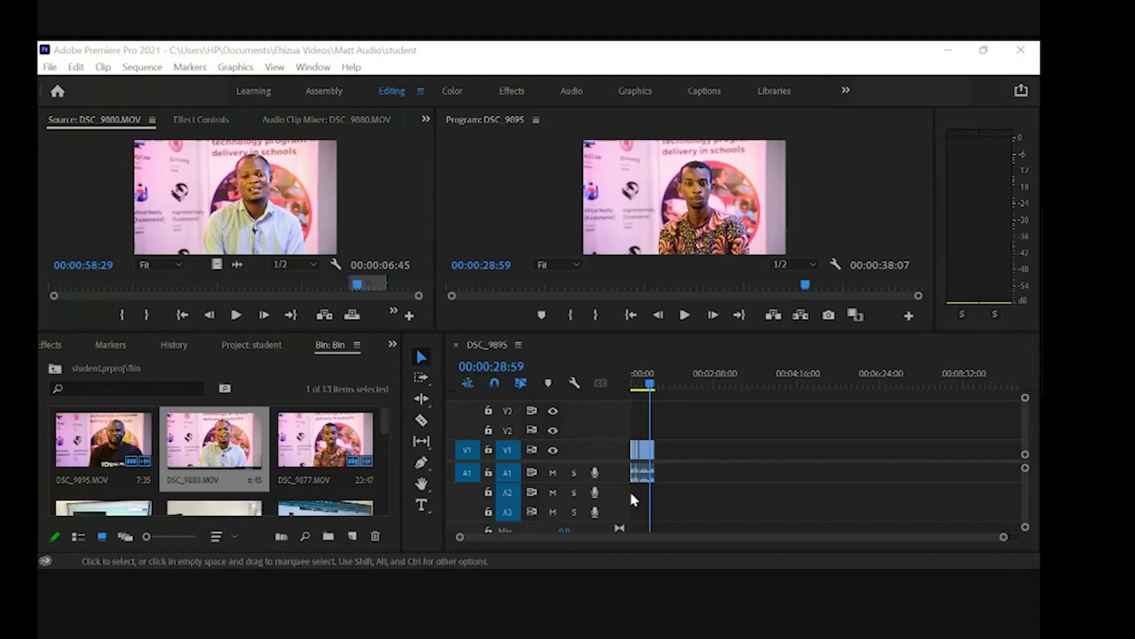
{"action": "key", "text": "alt+Tab"}
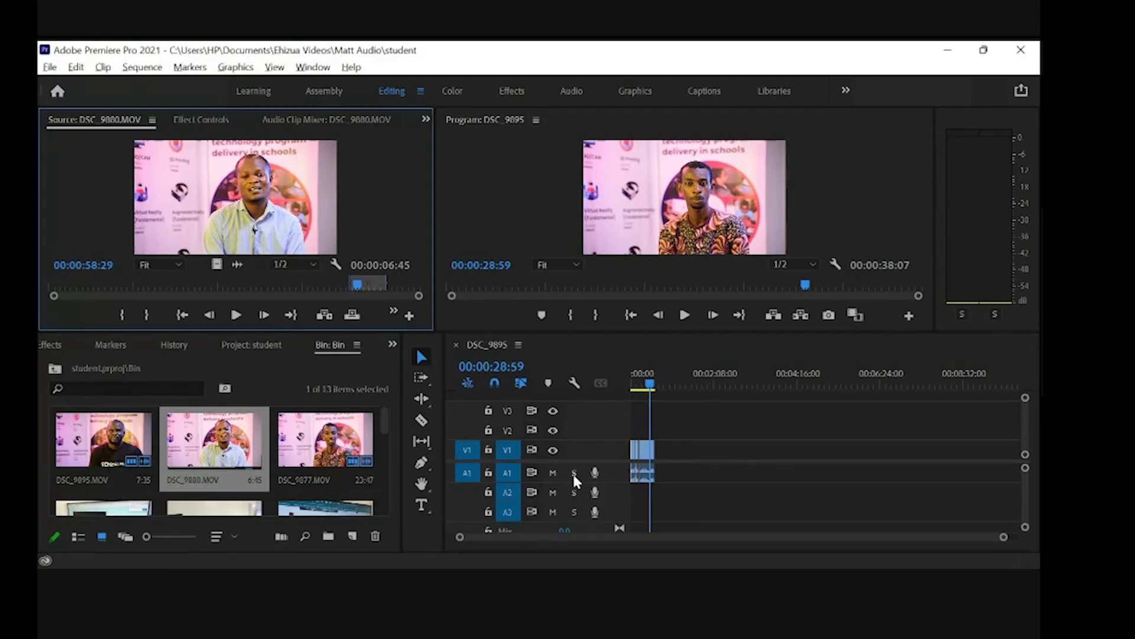
{"action": "key", "text": "alt+Tab"}
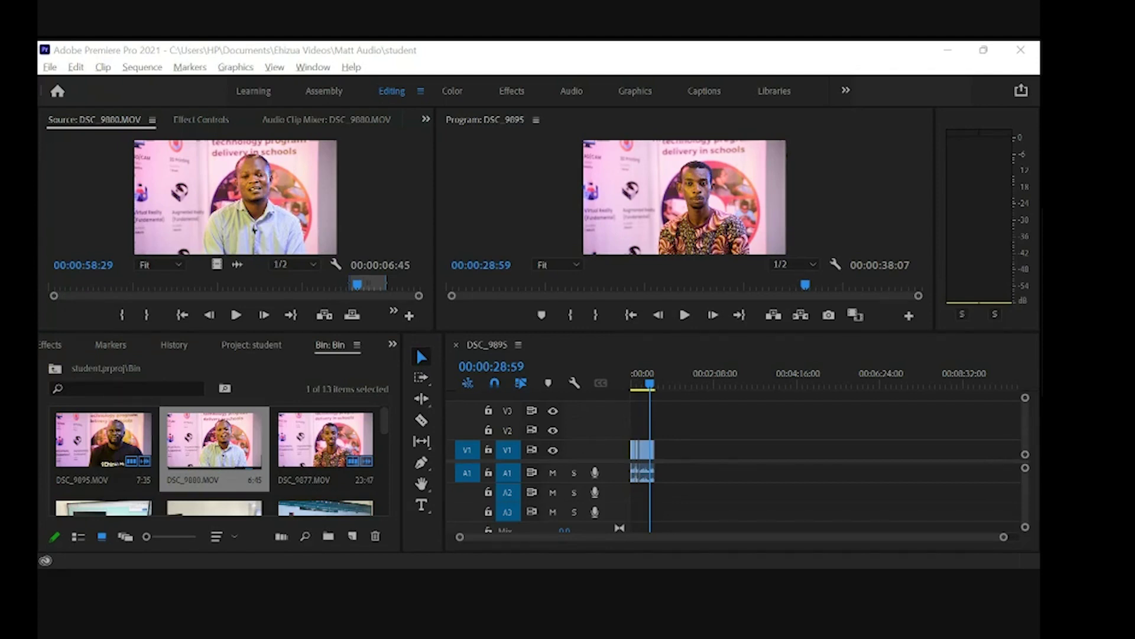
{"action": "key", "text": "alt+Tab"}
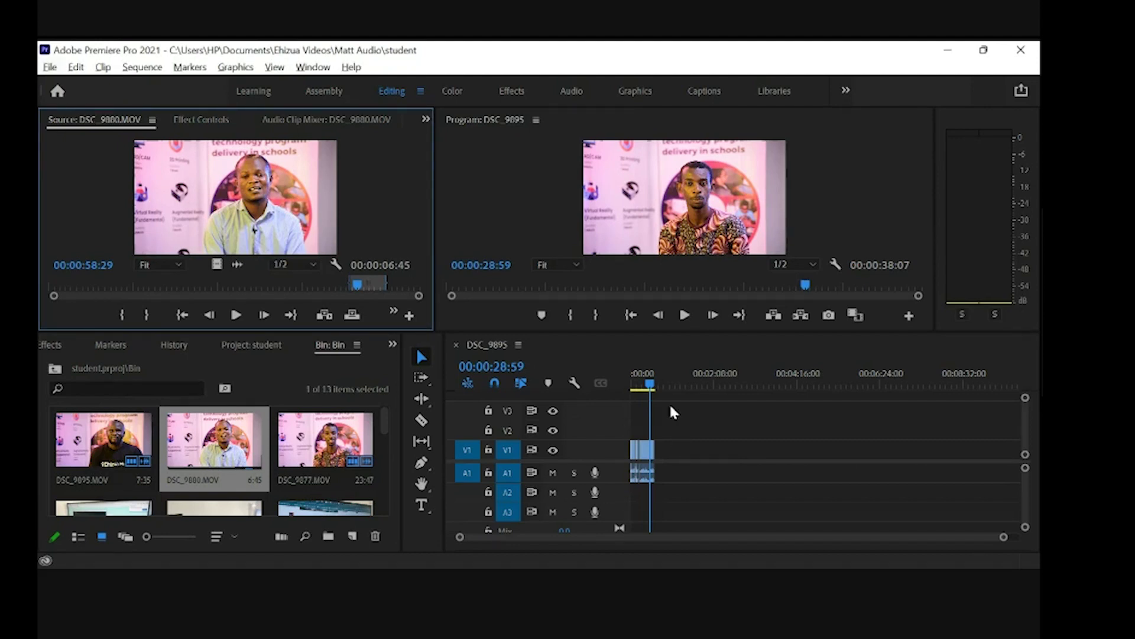
Step: Play the DSC_9895 sequence on the timeline from its start at 00:00:00:00
{"action": "left_click", "coordinate": [653, 385]}
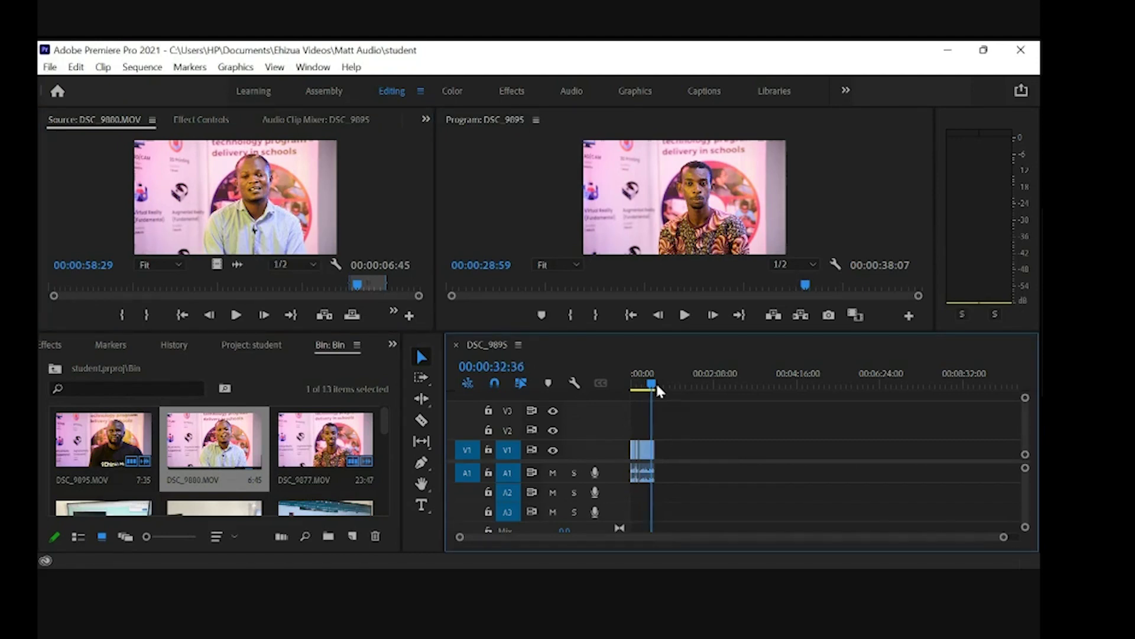
{"action": "left_click_drag", "start_coordinate": [656, 386], "coordinate": [631, 385]}
{"action": "key", "text": "equal"}
{"action": "key", "text": "equal"}
{"action": "key", "text": "equal"}
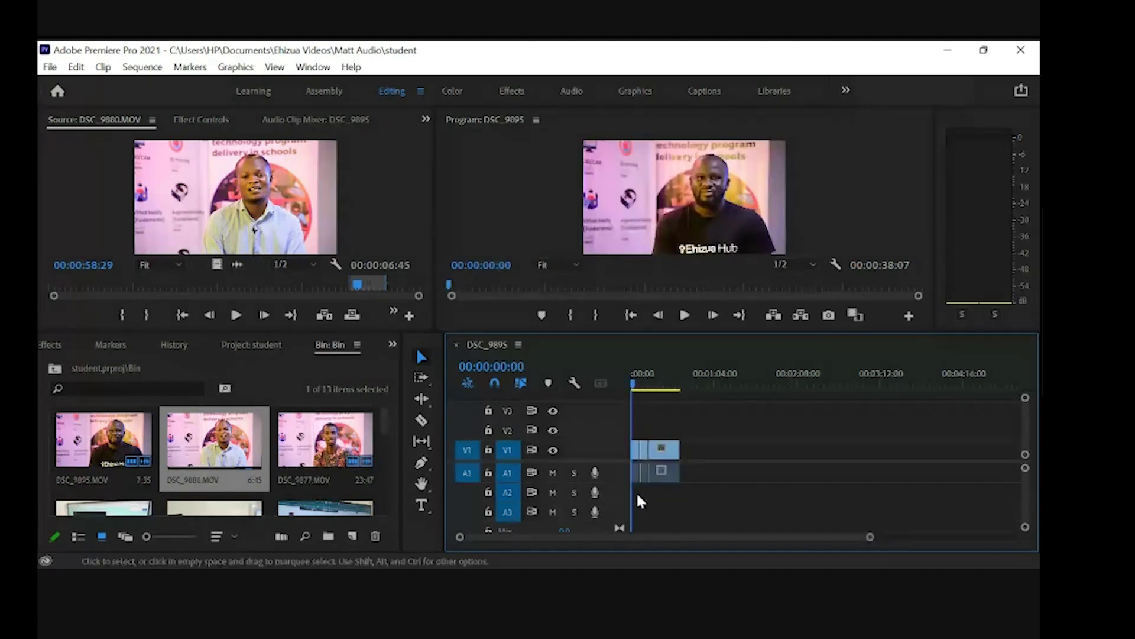
{"action": "key", "text": "equal"}
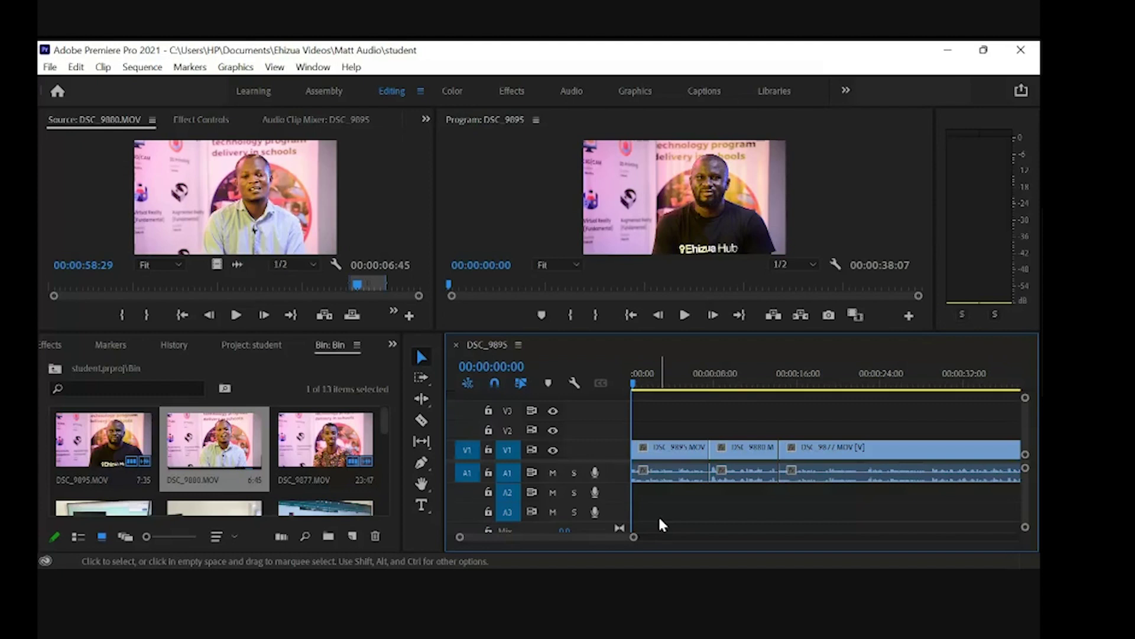
{"action": "key", "text": "minus"}
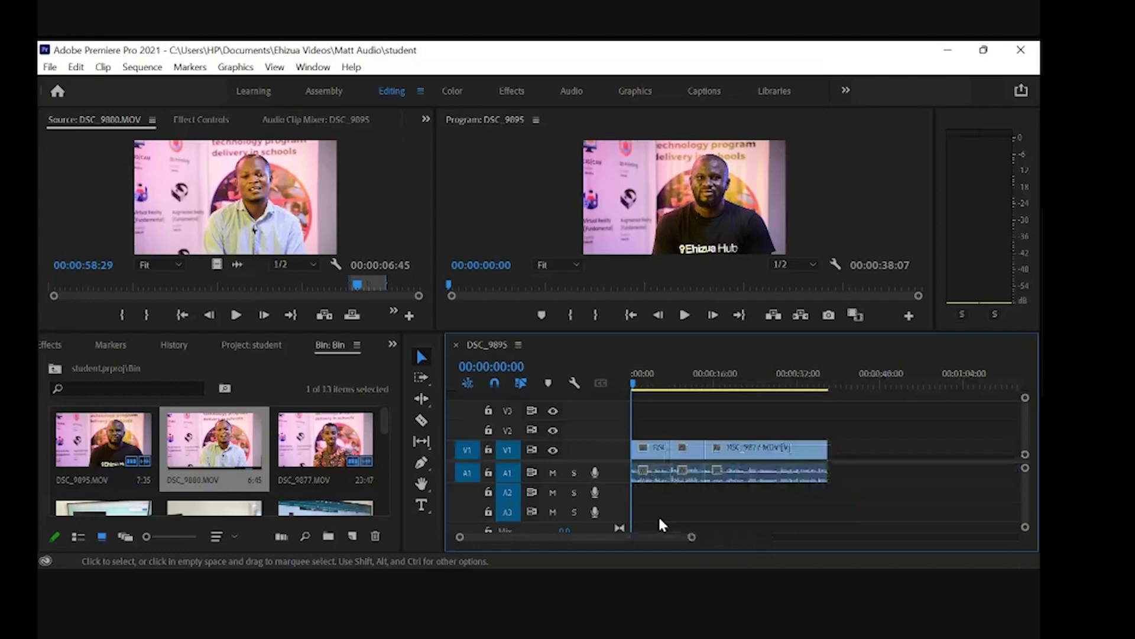
{"action": "key", "text": "space"}
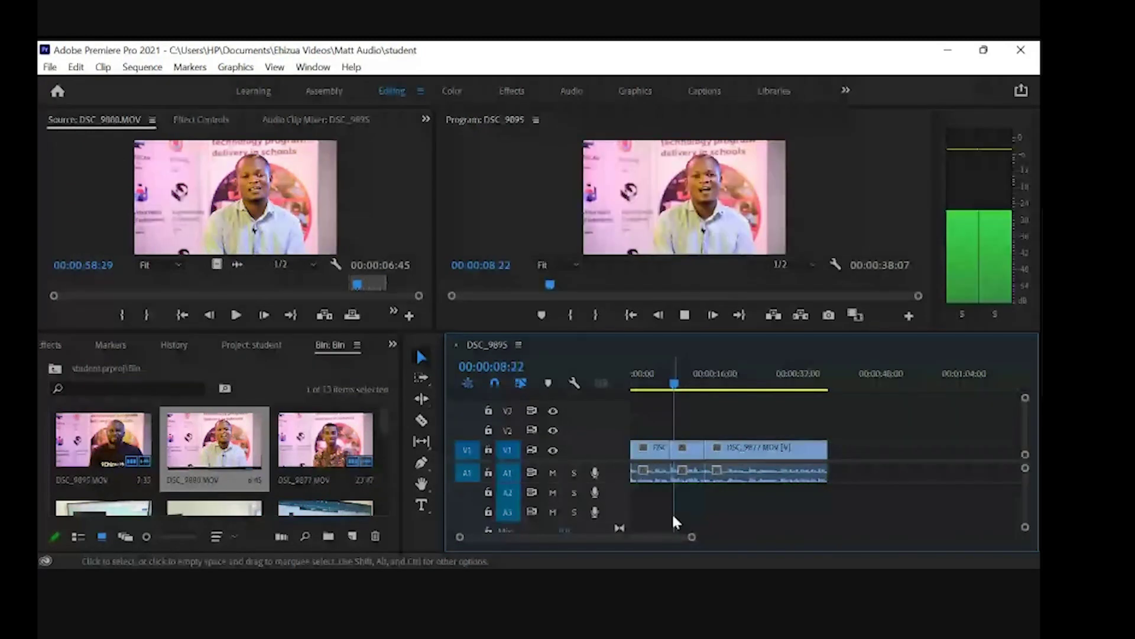
Step: Shift the DSC_9877.MOV clip about 4 seconds along the timeline, leaving a gap after DSC_9880.MOV
{"action": "left_click_drag", "start_coordinate": [729, 453], "coordinate": [751, 455]}
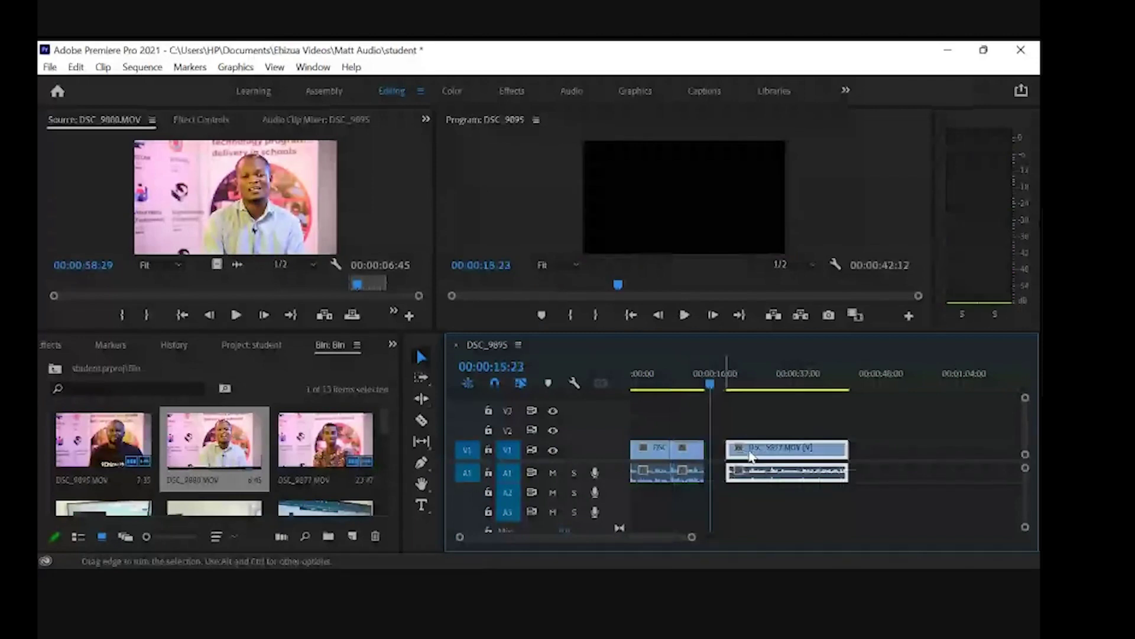
{"action": "key", "text": "equal"}
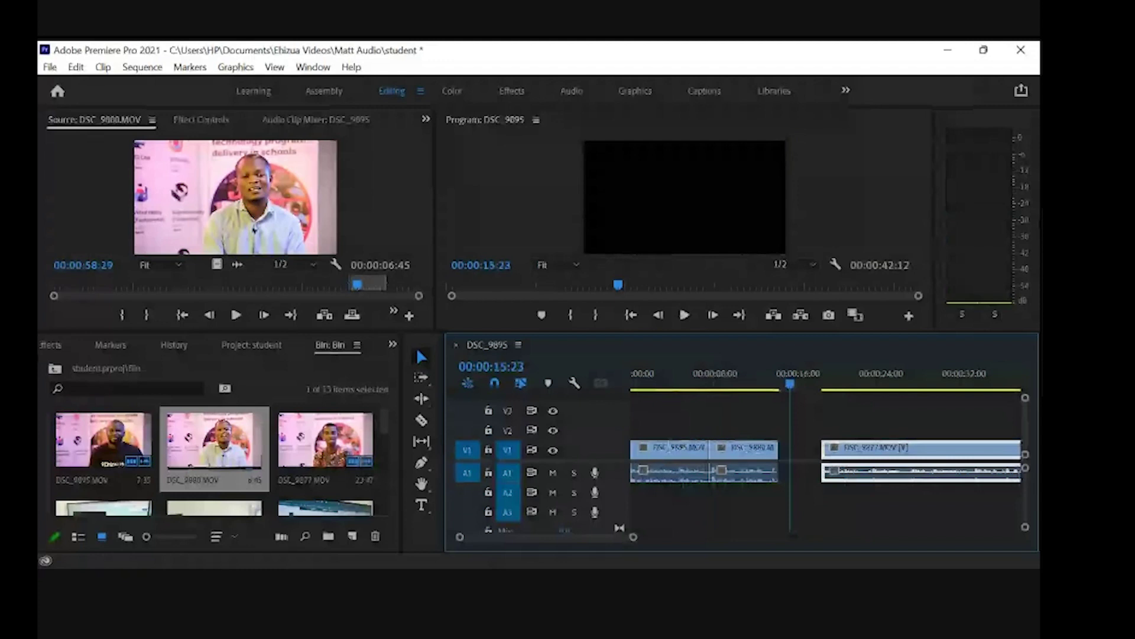
{"action": "key", "text": "equal"}
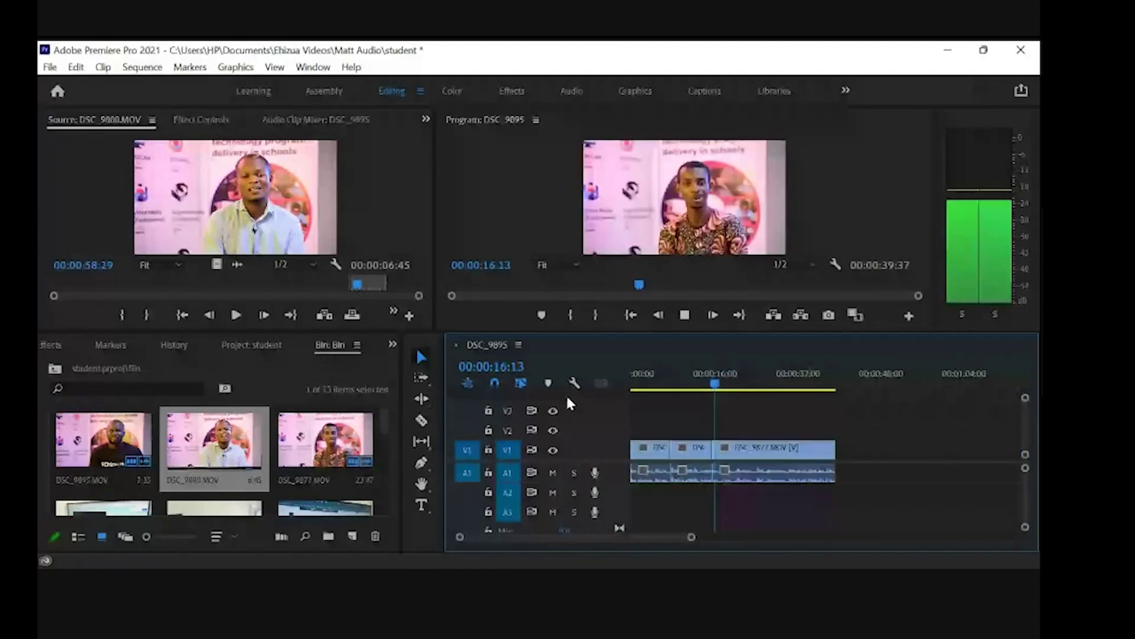
Step: Browse the clips in the bin and try to load the DJI_20221128_1251 clip into the Source monitor
{"action": "left_click", "coordinate": [785, 374]}
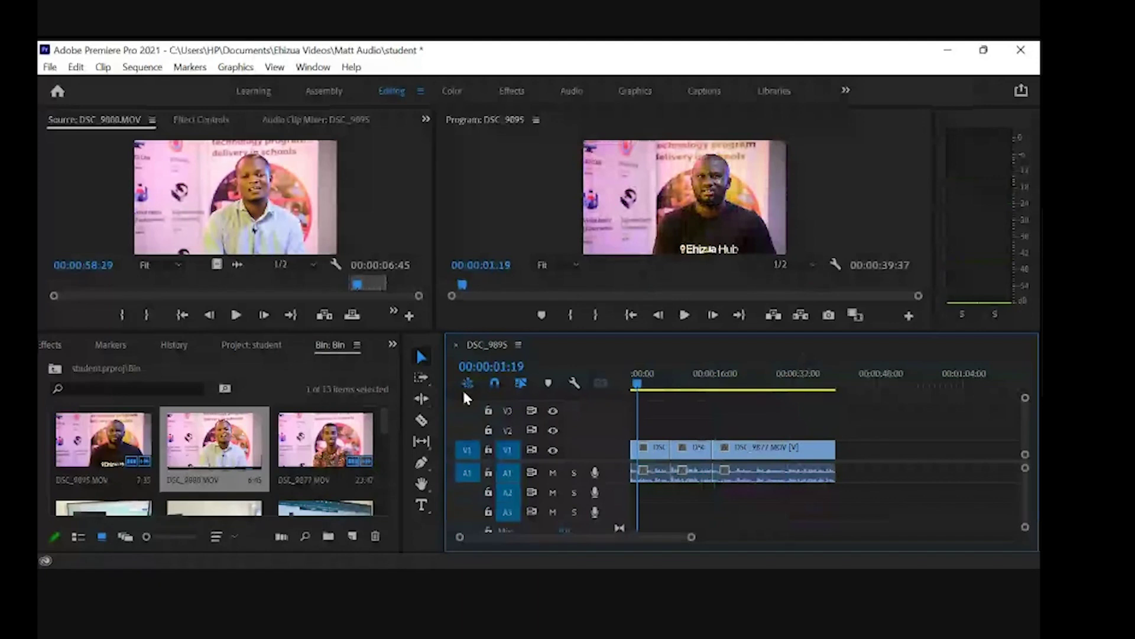
{"action": "scroll", "coordinate": [247, 425], "scroll_direction": "down", "scroll_amount": 5}
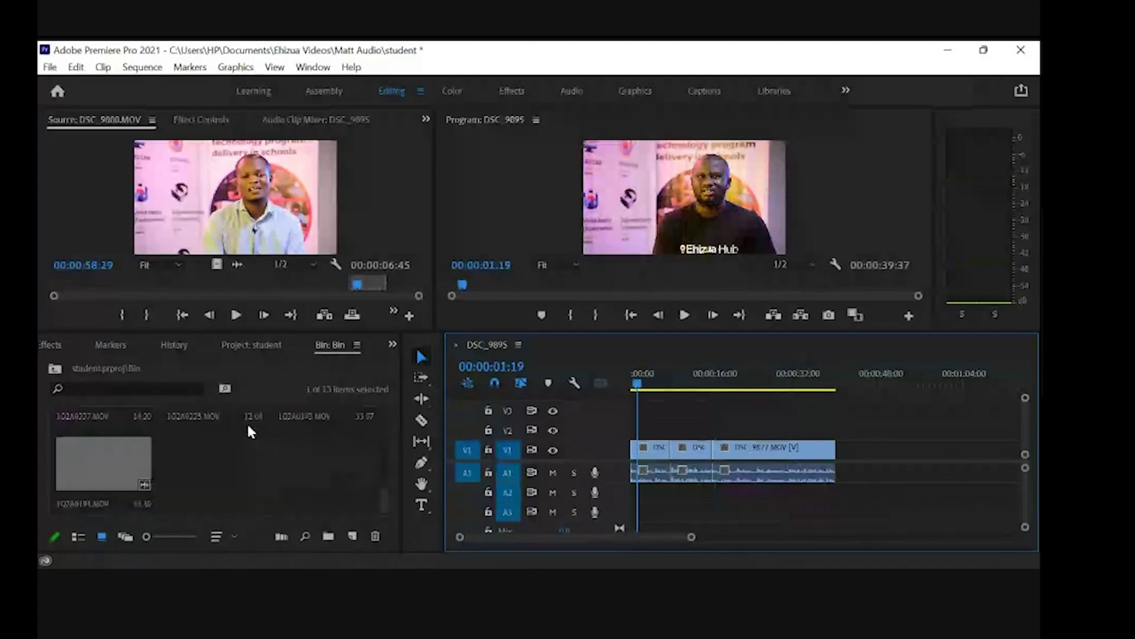
{"action": "scroll", "coordinate": [234, 435], "scroll_direction": "up", "scroll_amount": 4}
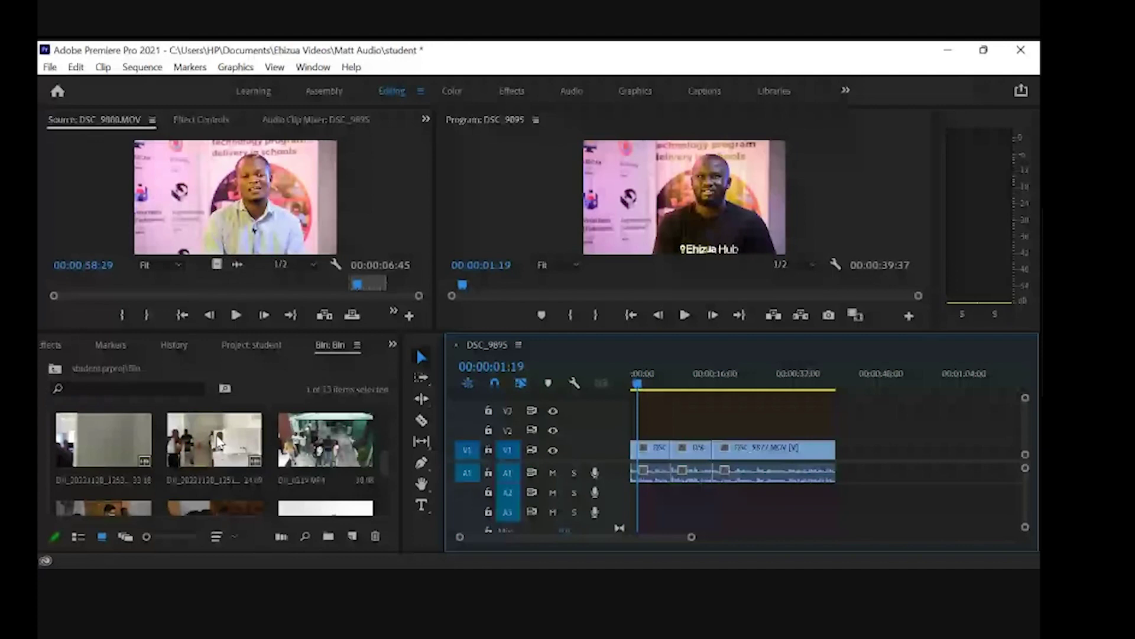
{"action": "double_click", "coordinate": [220, 441]}
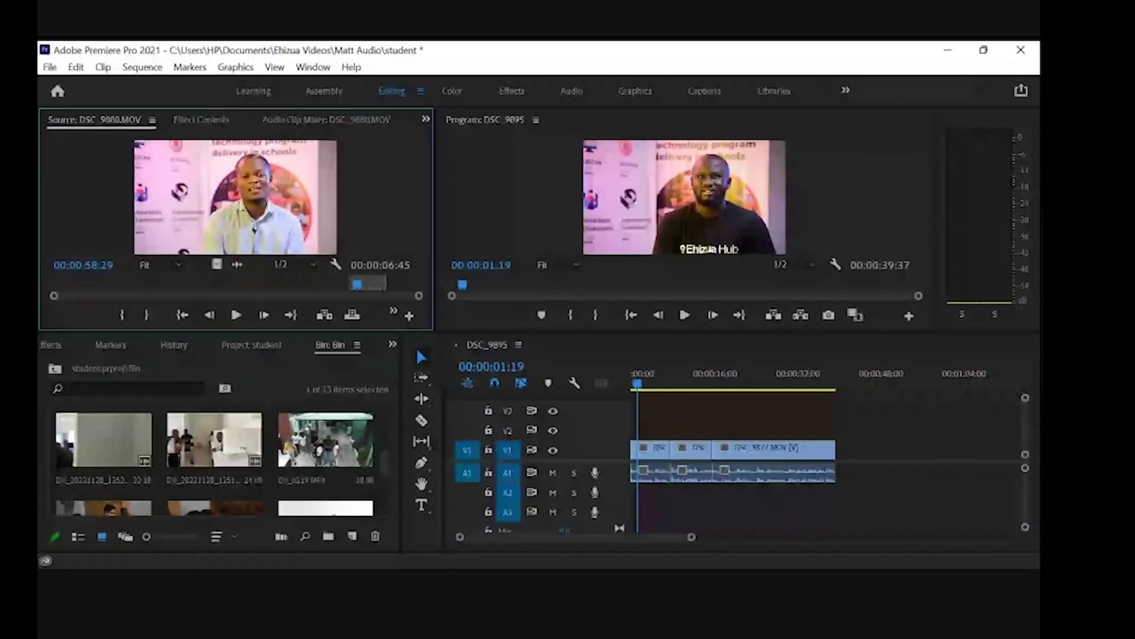
Step: Jump the sequence playhead to the cut at 00:00:08:09 and return it to the start of the sequence
{"action": "left_click", "coordinate": [696, 405]}
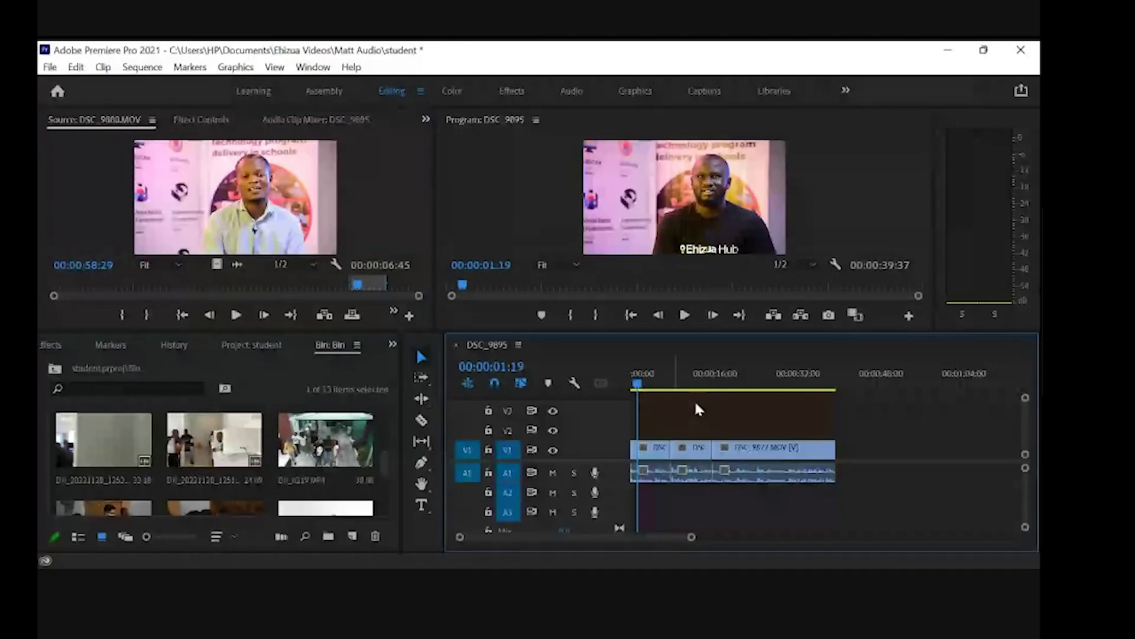
{"action": "key", "text": "Down"}
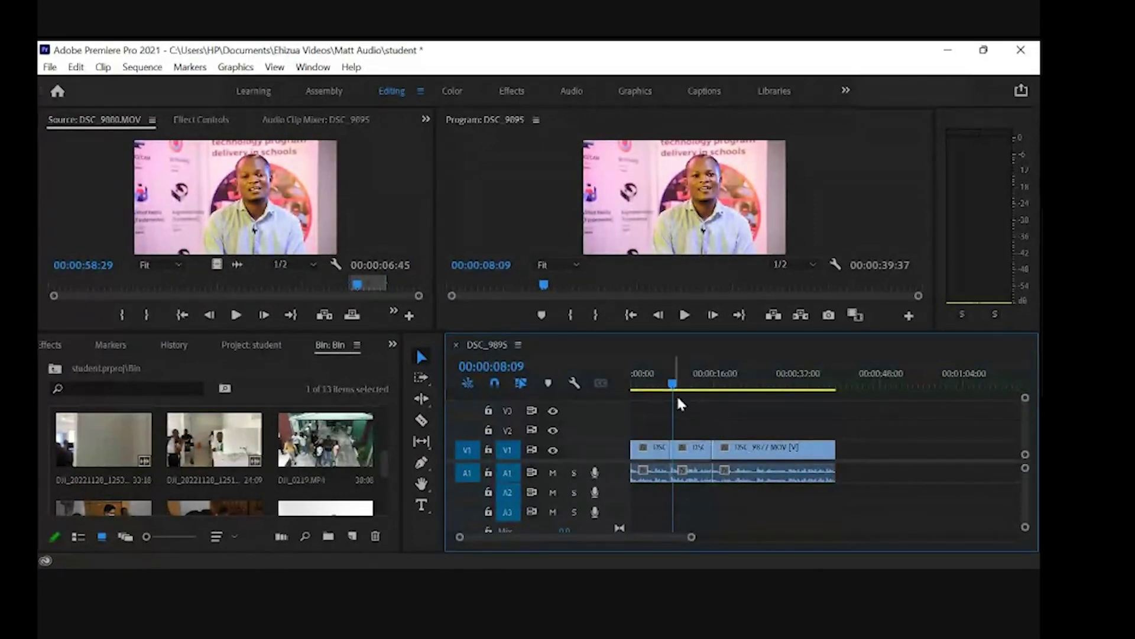
{"action": "key", "text": "Home"}
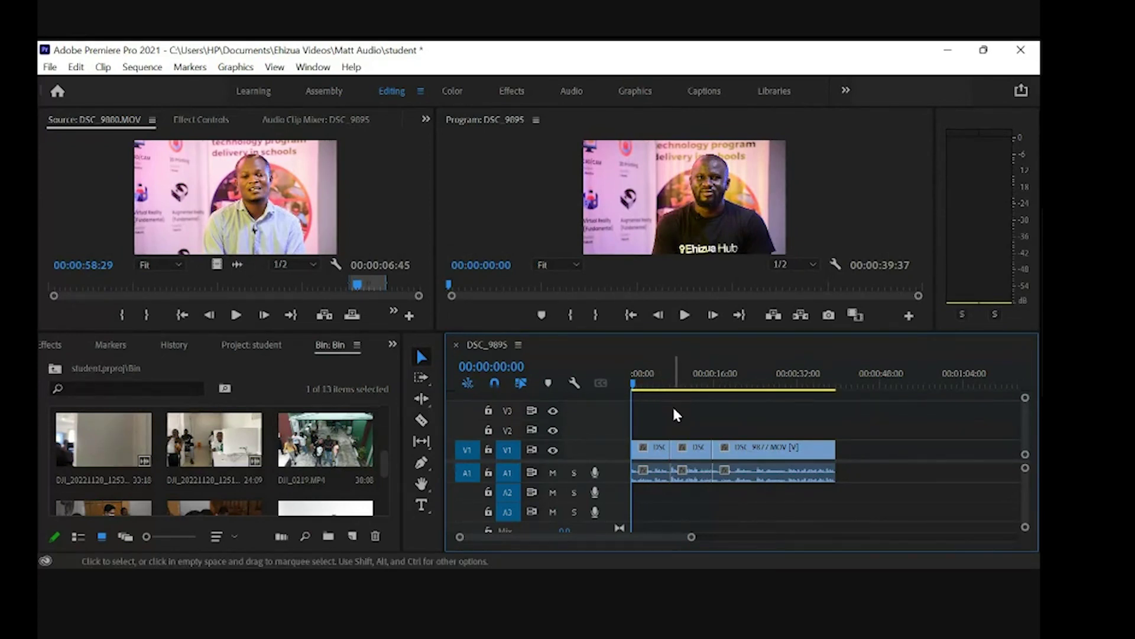
Step: Split the DSC_9895.MOV clip at 00:00:04:29 with the Razor tool and return to the Selection tool
{"action": "key", "text": "equal"}
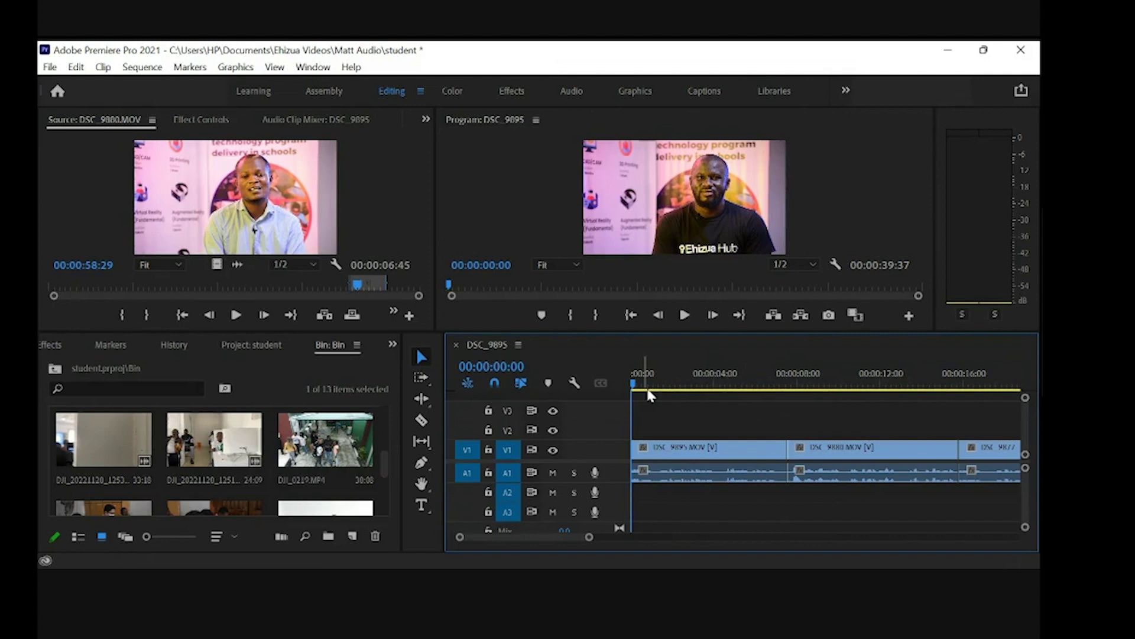
{"action": "left_click", "coordinate": [723, 383]}
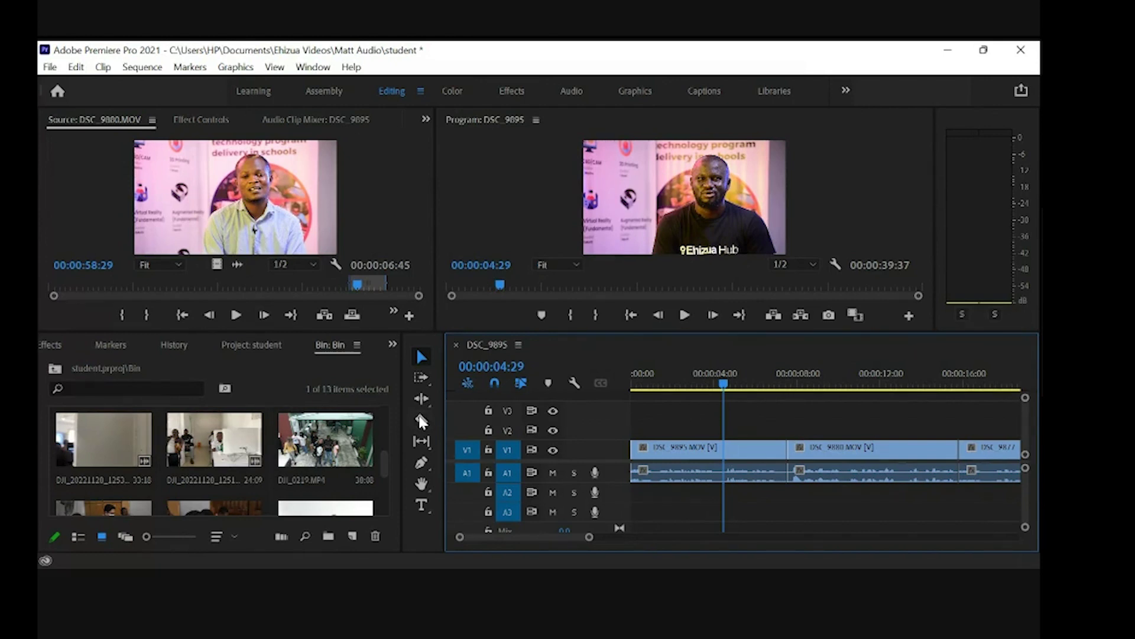
{"action": "left_click", "coordinate": [422, 420]}
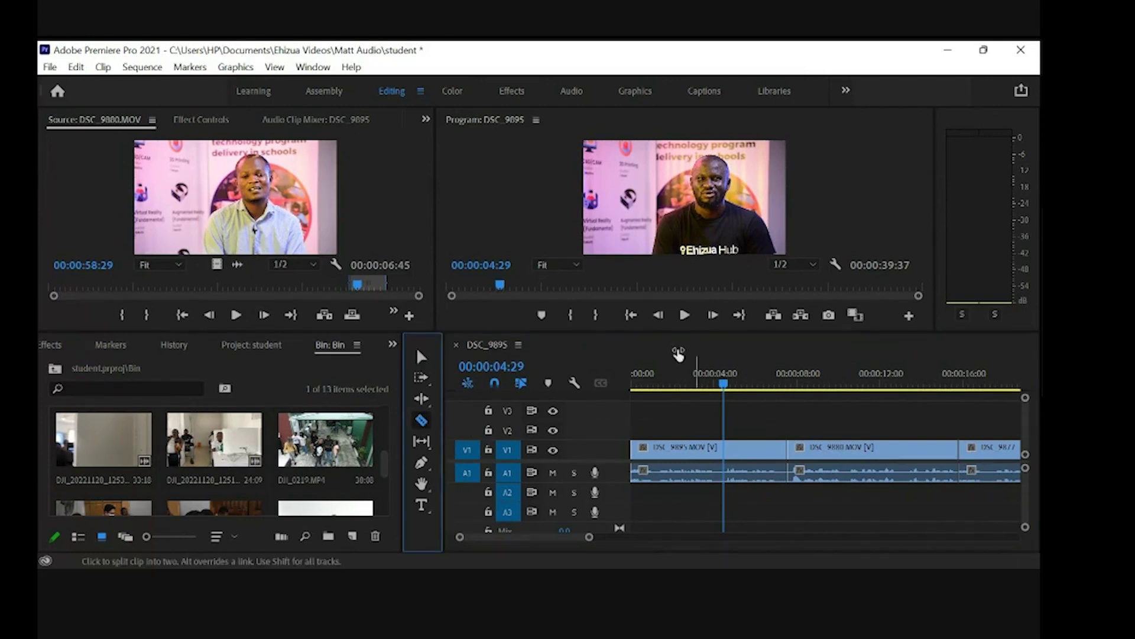
{"action": "left_click", "coordinate": [727, 463]}
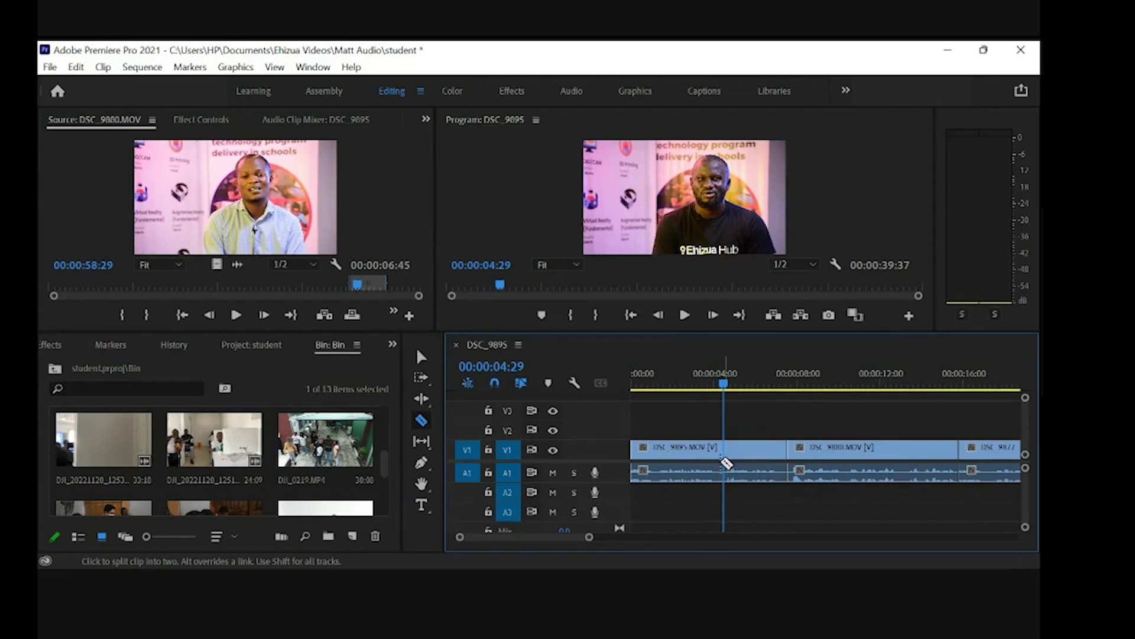
{"action": "left_click", "coordinate": [725, 453]}
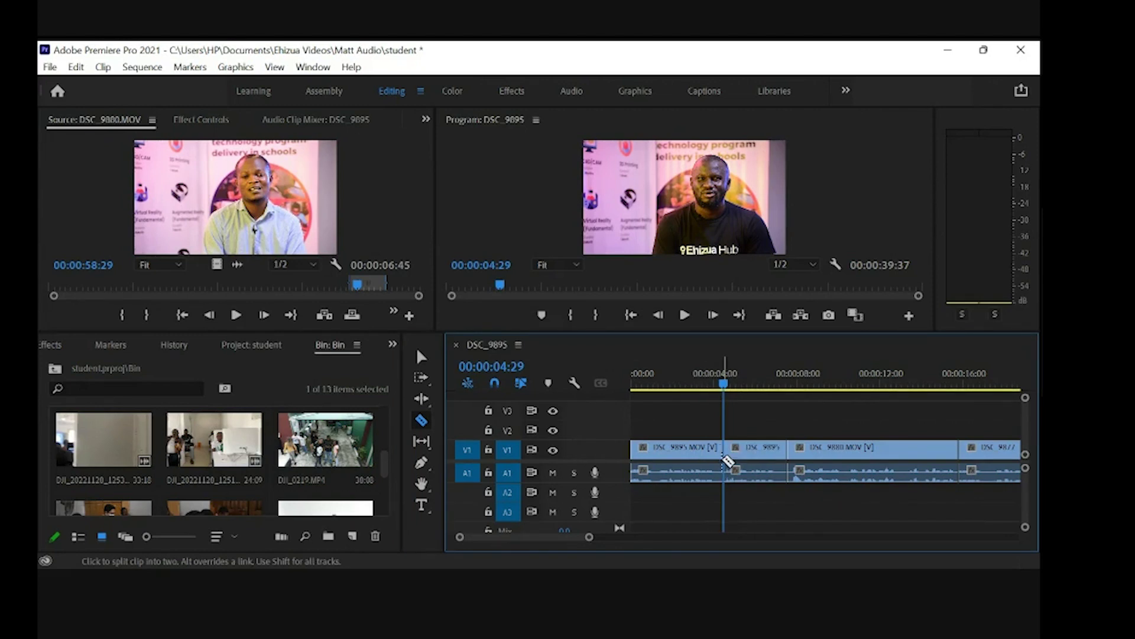
{"action": "left_click", "coordinate": [421, 357]}
{"action": "left_click", "coordinate": [683, 425]}
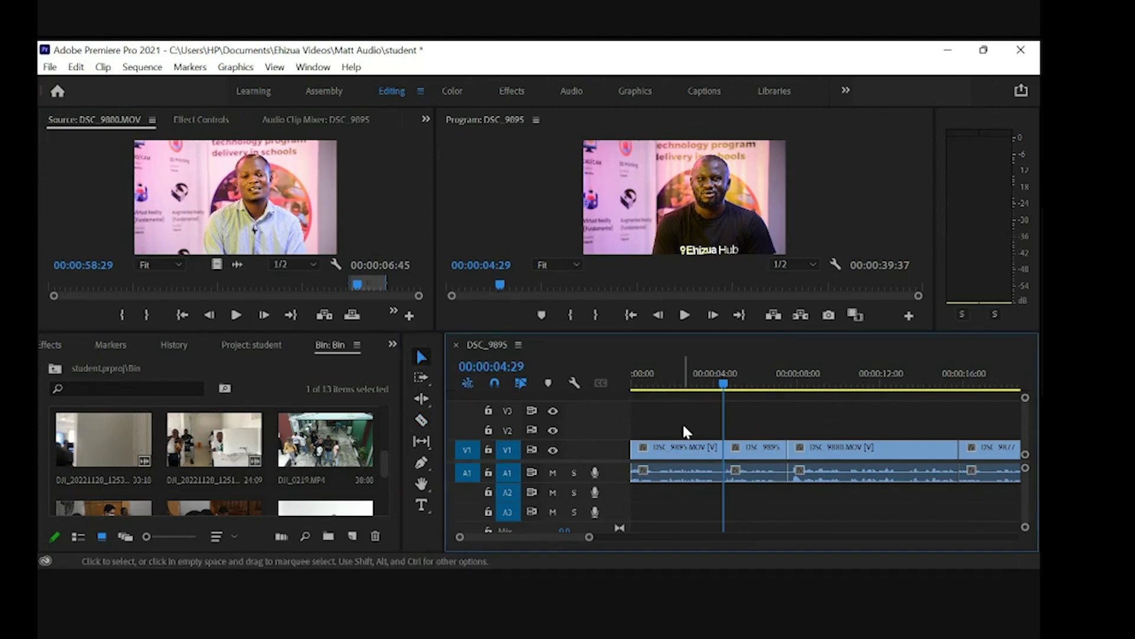
Step: Move the sequence playhead to 00:00:00:16 and undo the razor cut in the DSC_9895.MOV clip
{"action": "key", "text": "minus"}
{"action": "key", "text": "equal"}
{"action": "left_click", "coordinate": [661, 387]}
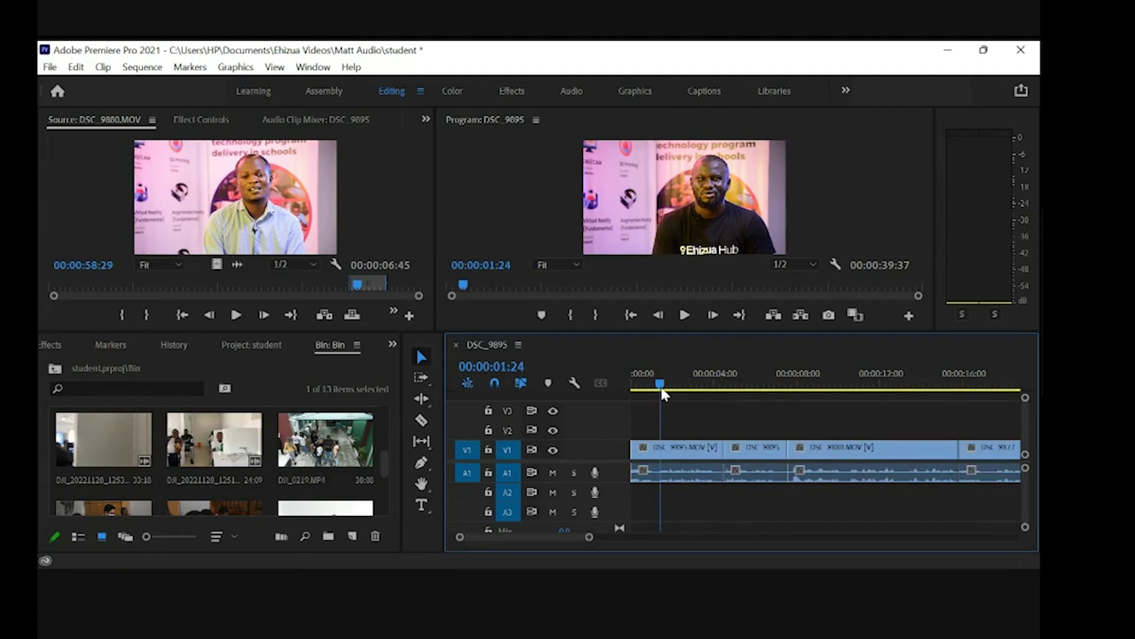
{"action": "left_click_drag", "start_coordinate": [662, 391], "coordinate": [635, 401]}
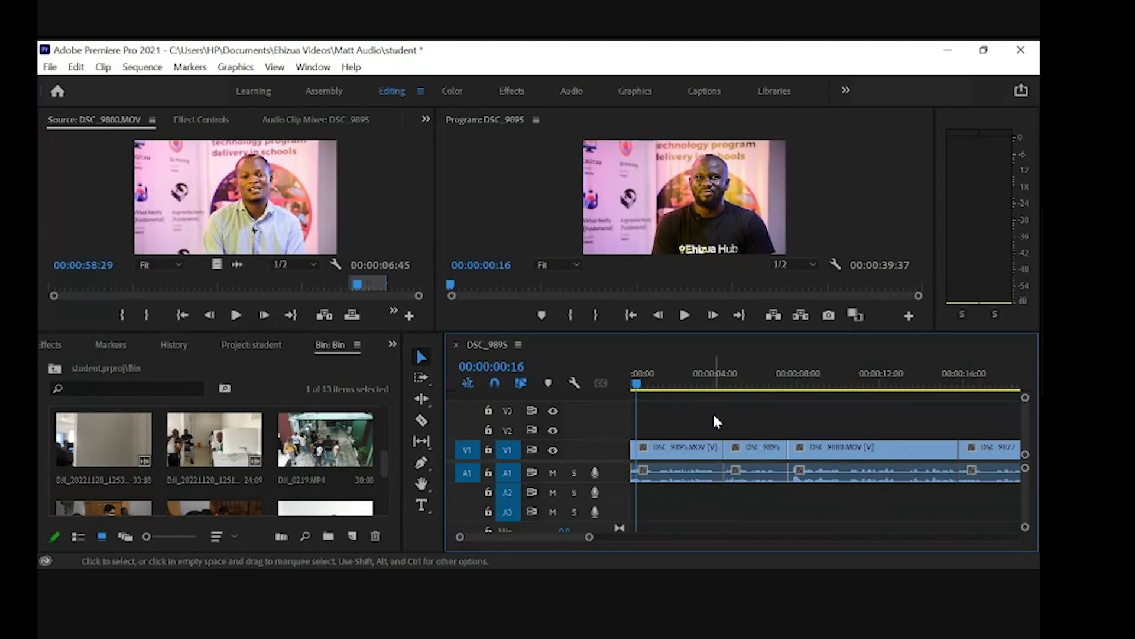
{"action": "key", "text": "ctrl+z"}
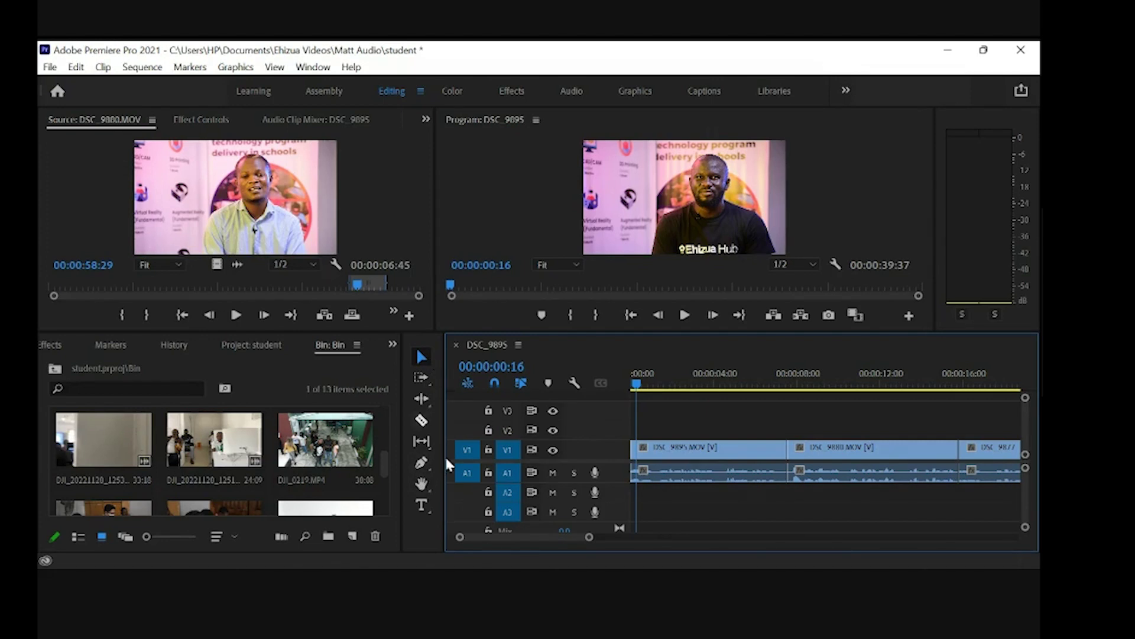
Step: Split the DSC_9895.MOV clip with the Razor tool about 1 second after the start of the sequence
{"action": "left_click", "coordinate": [421, 420]}
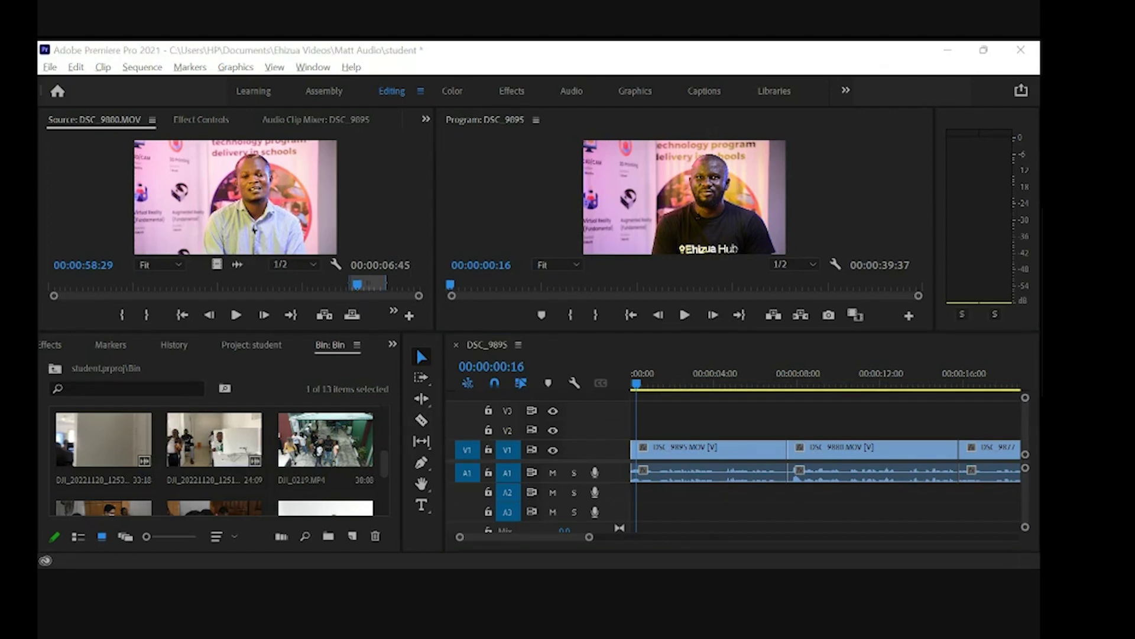
{"action": "left_click", "coordinate": [421, 422]}
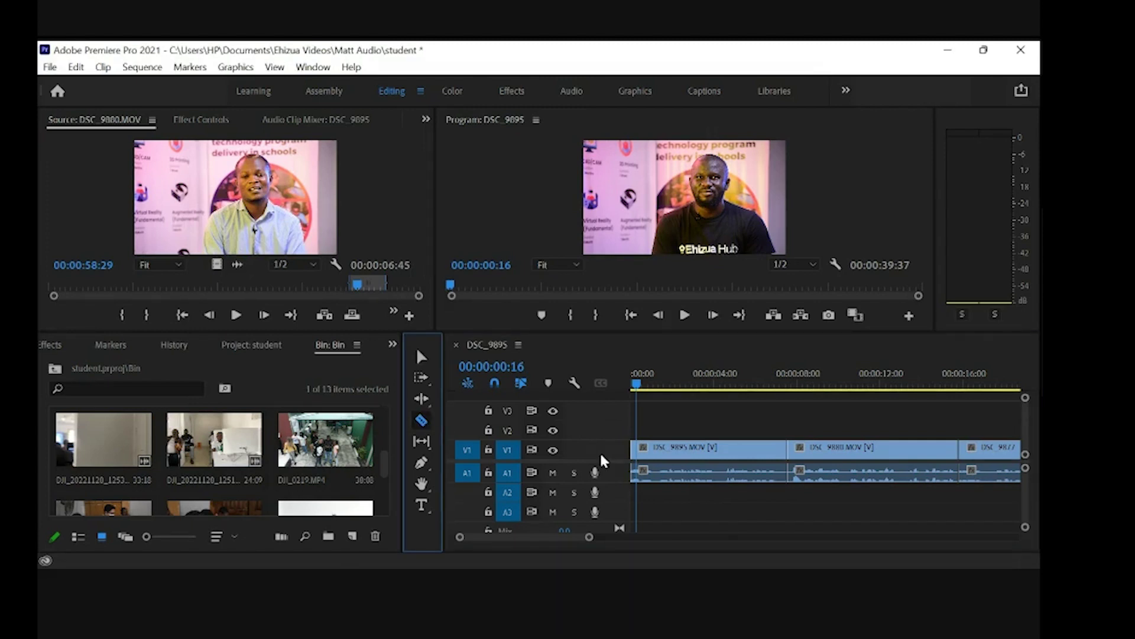
{"action": "left_click", "coordinate": [660, 451]}
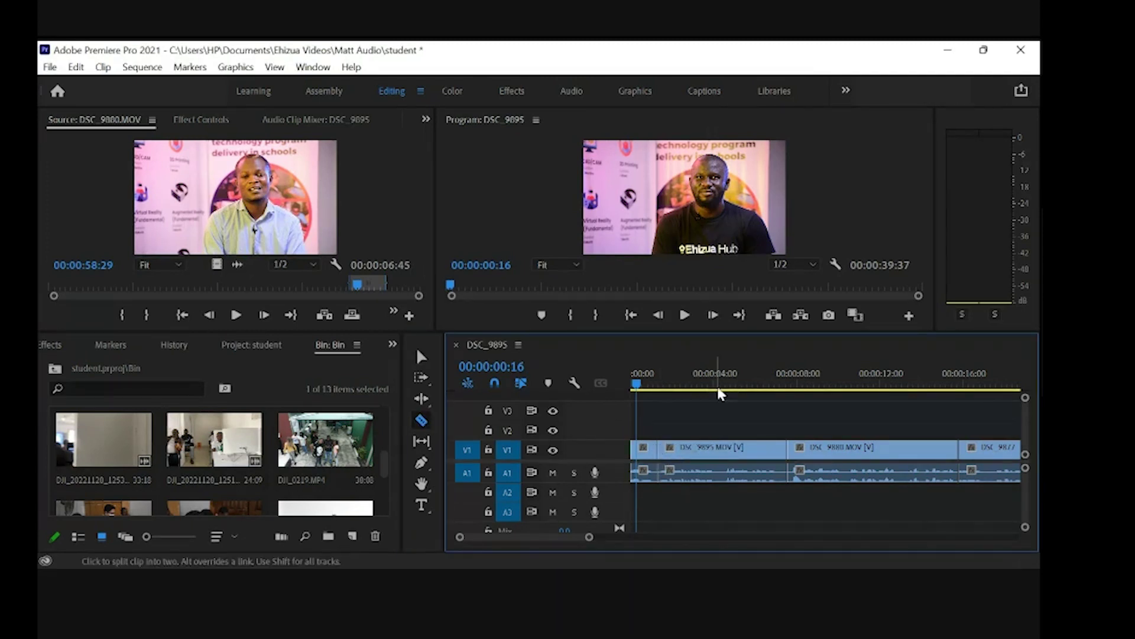
{"action": "key", "text": "minus"}
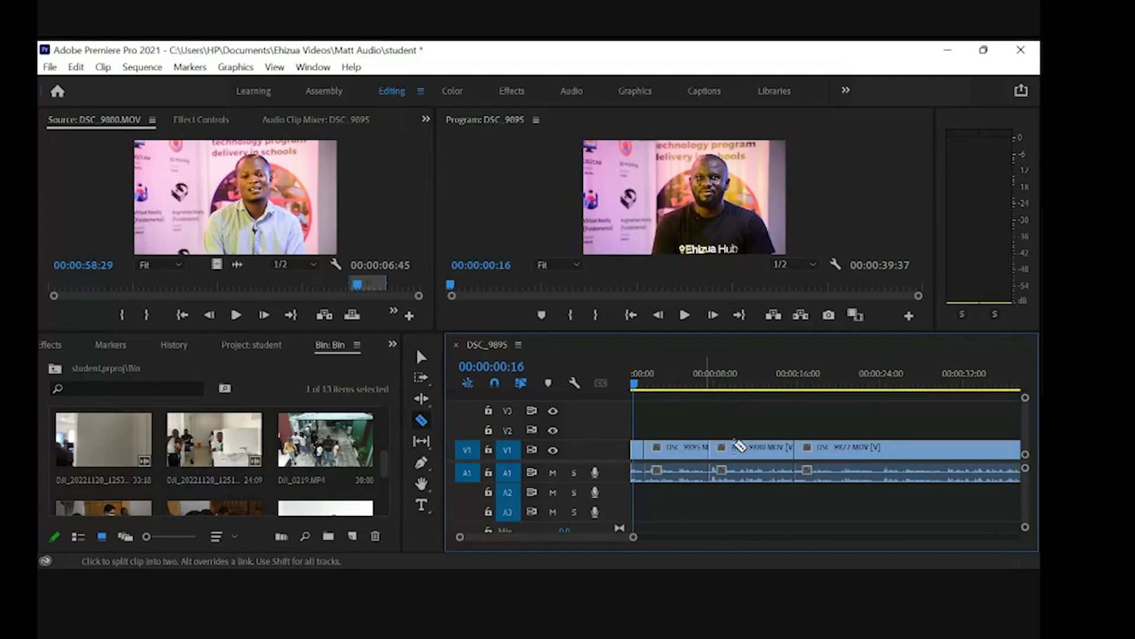
{"action": "key", "text": "equal"}
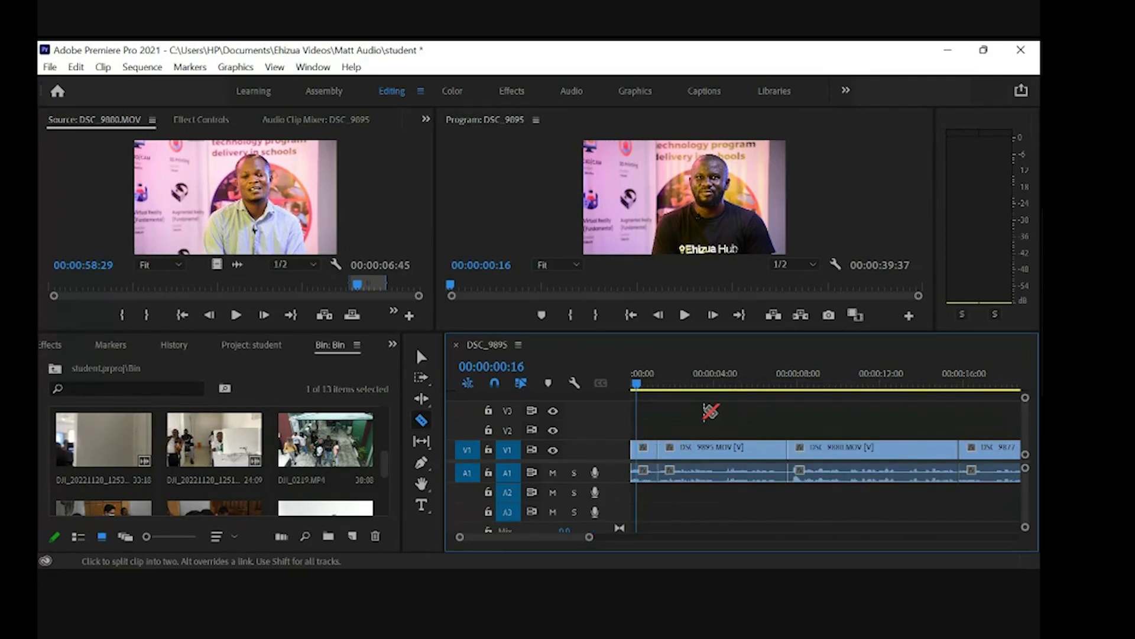
Step: Play the sequence from its start and place the playhead at 00:00:07:46, near the beginning of the DSC_9880.MOV clip
{"action": "key", "text": "v"}
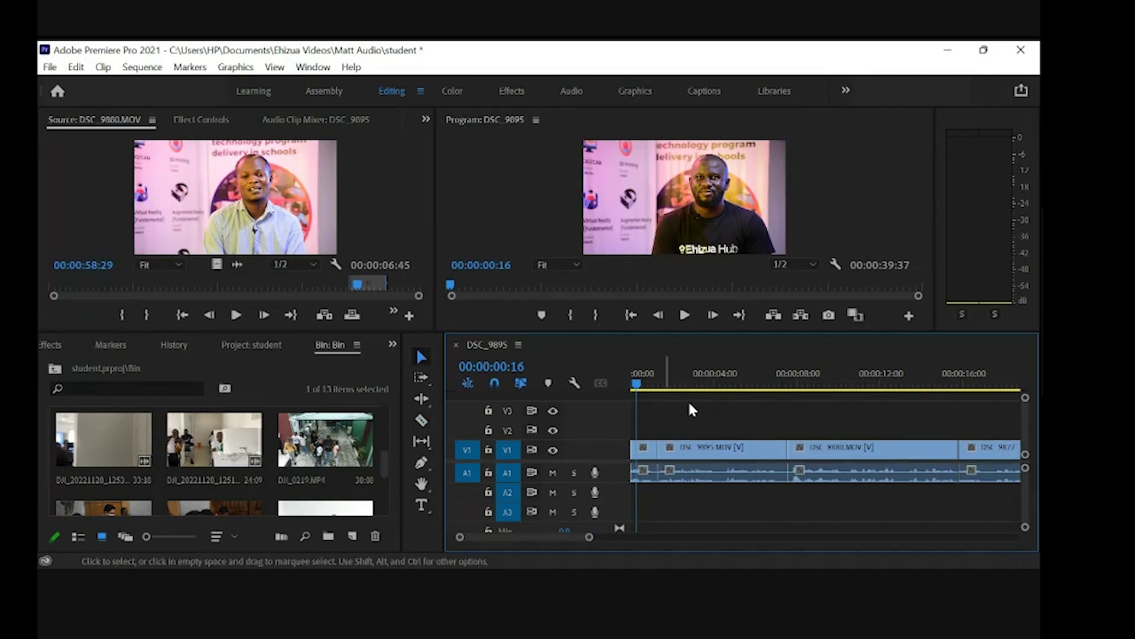
{"action": "left_click_drag", "start_coordinate": [638, 384], "coordinate": [615, 391]}
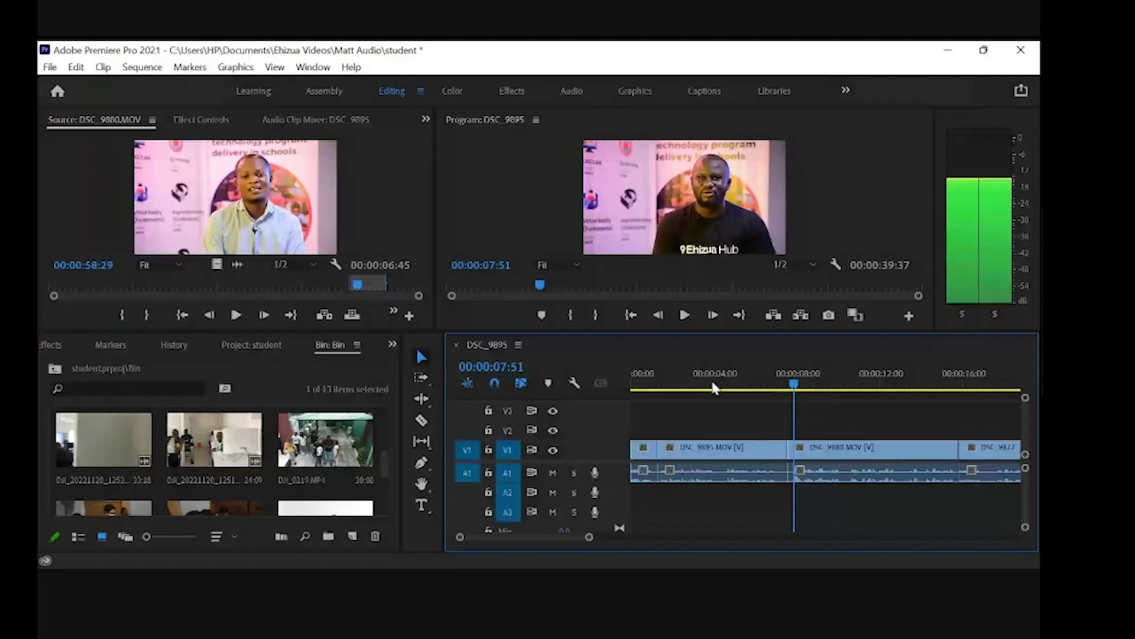
{"action": "left_click", "coordinate": [791, 386]}
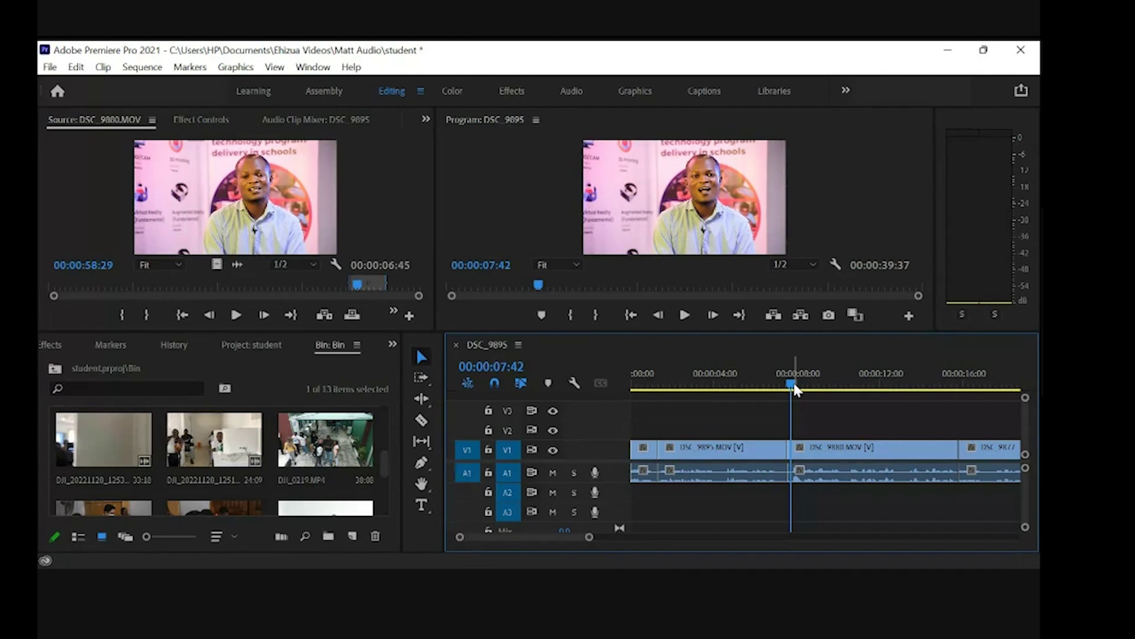
{"action": "left_click", "coordinate": [795, 386]}
{"action": "key", "text": "="}
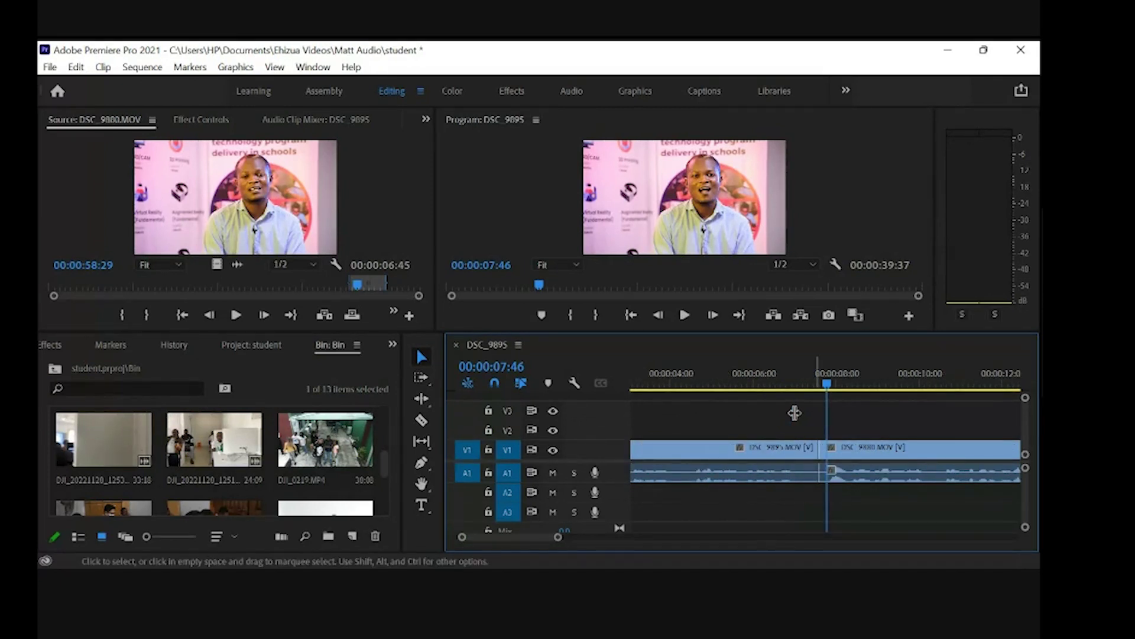
{"action": "key", "text": "="}
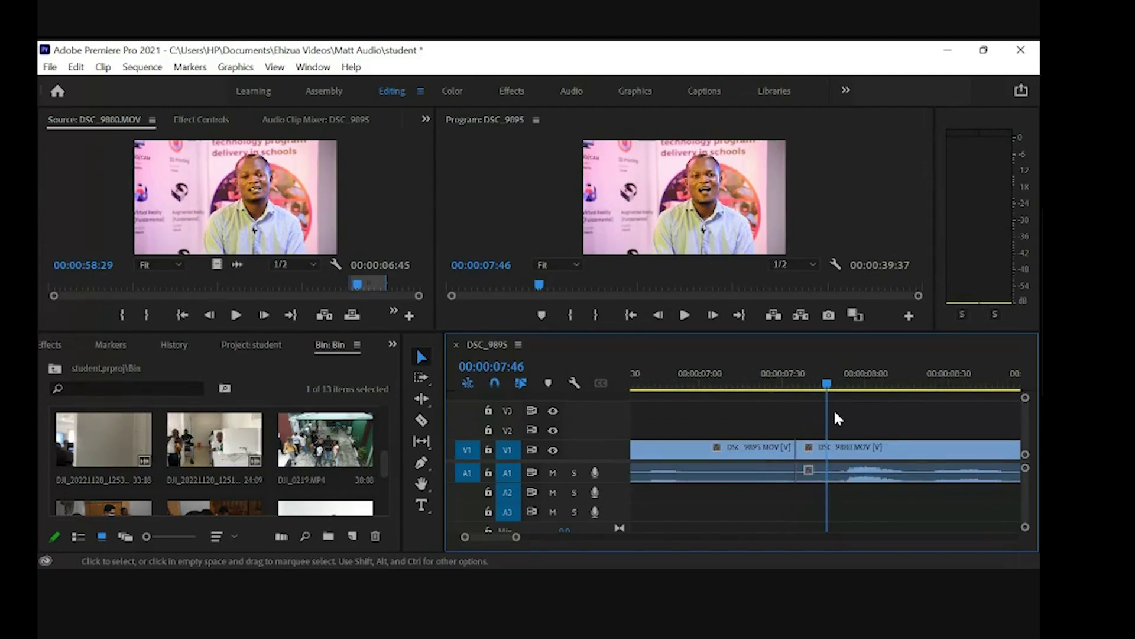
{"action": "key", "text": "minus"}
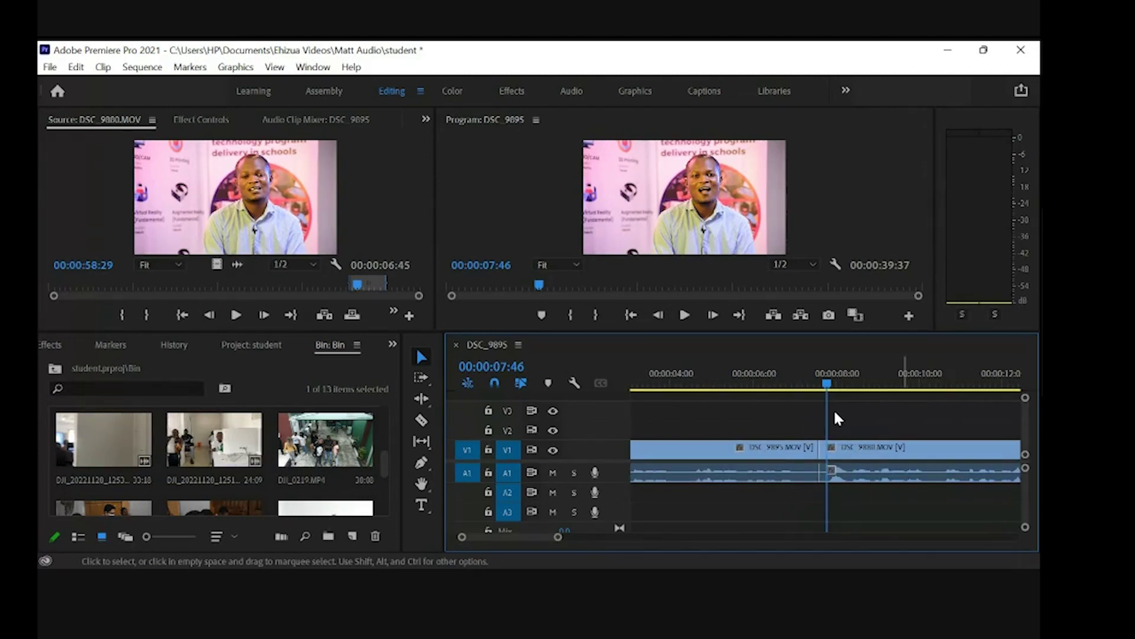
Step: Pan the timeline with the Hand tool to bring more of the DSC_9880.MOV clip into view, and return to the Selection tool
{"action": "left_click", "coordinate": [421, 486]}
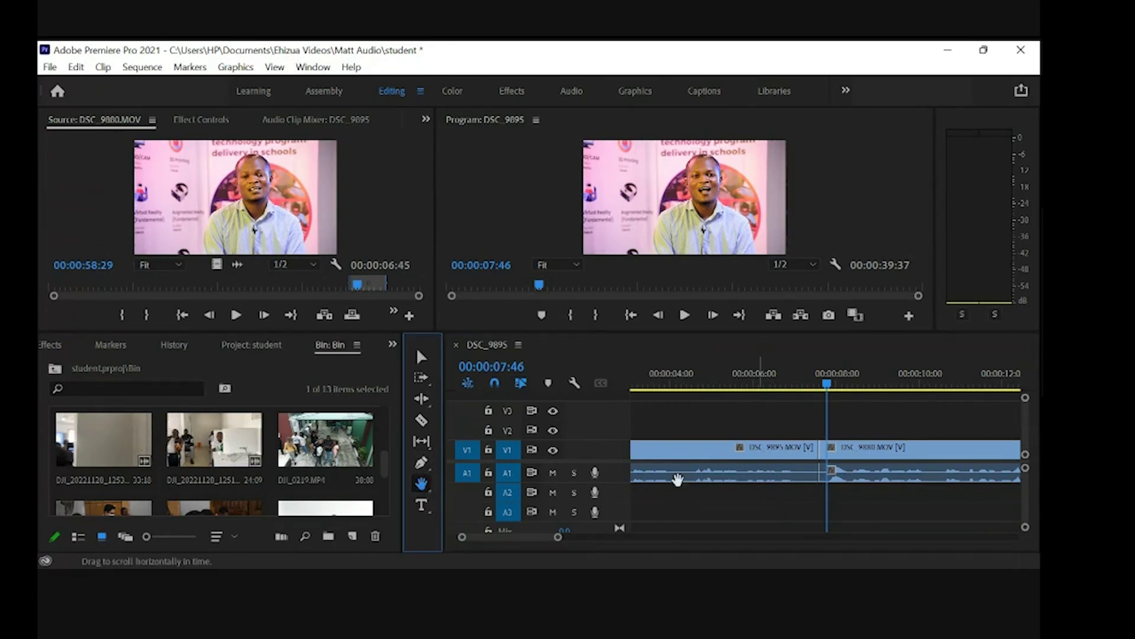
{"action": "left_click_drag", "start_coordinate": [851, 465], "coordinate": [702, 479]}
{"action": "key", "text": "v"}
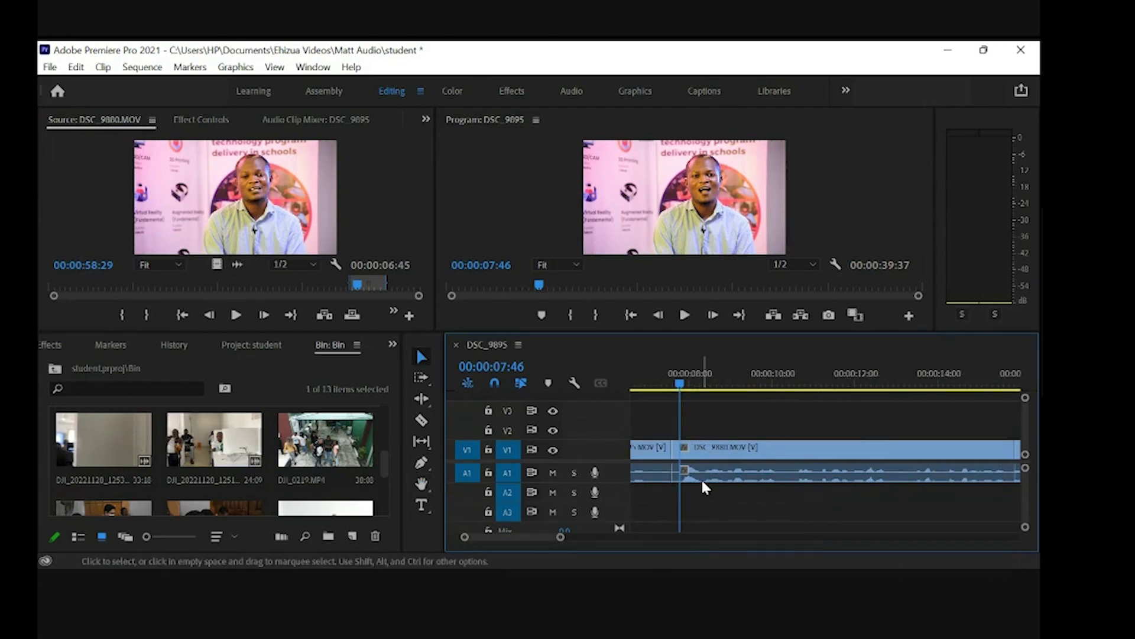
{"action": "left_click", "coordinate": [432, 365]}
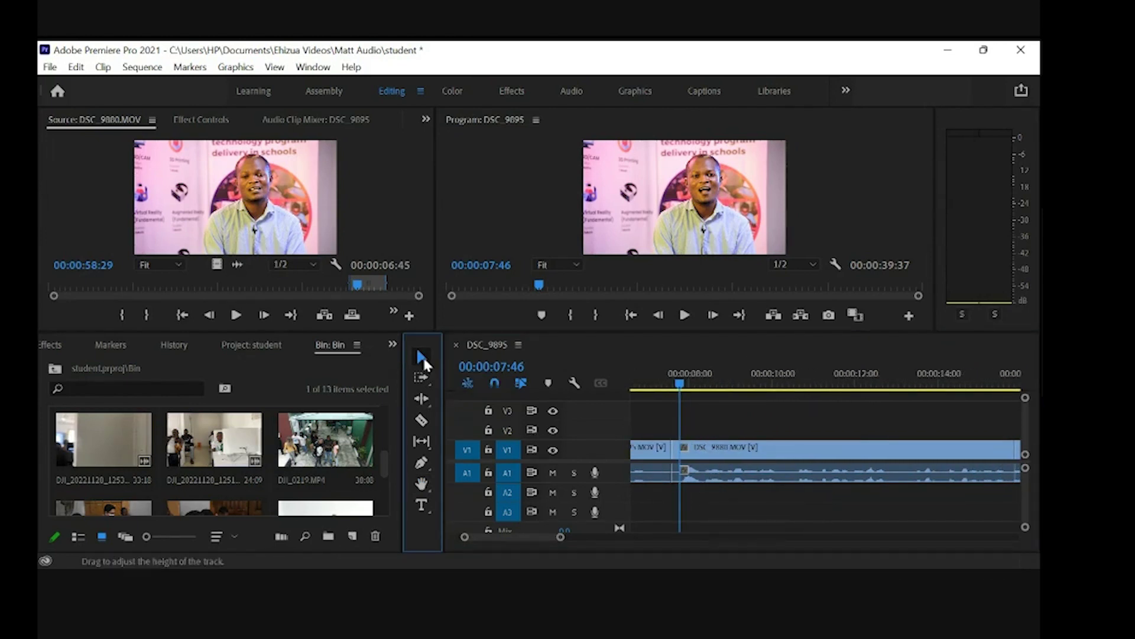
{"action": "left_click", "coordinate": [428, 419]}
{"action": "left_click", "coordinate": [424, 481]}
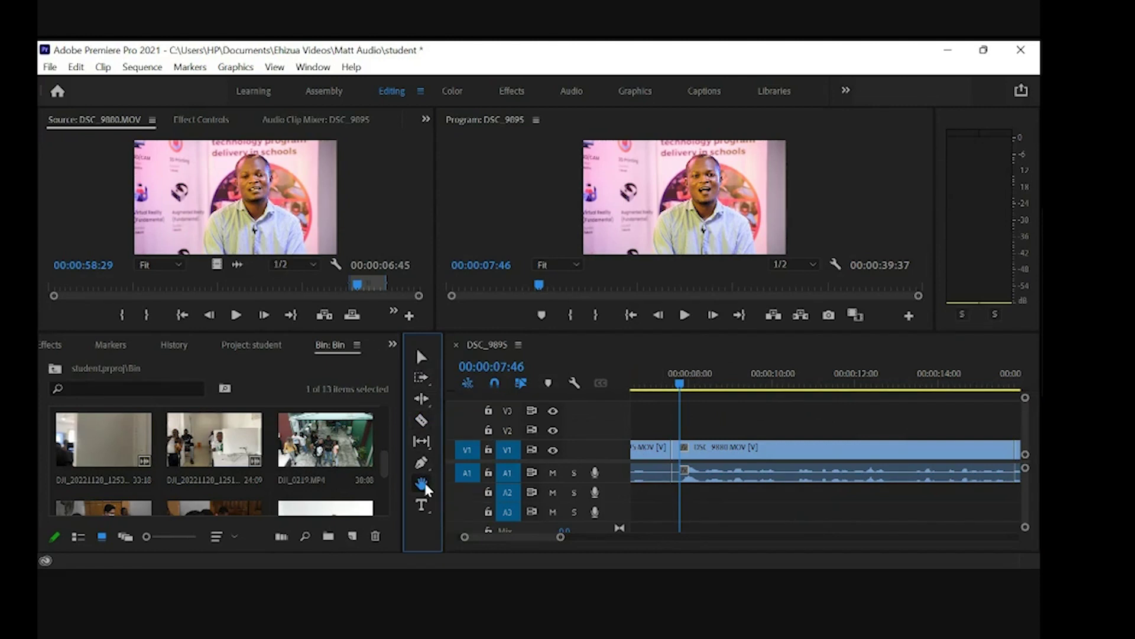
{"action": "left_click_drag", "start_coordinate": [719, 459], "coordinate": [772, 469]}
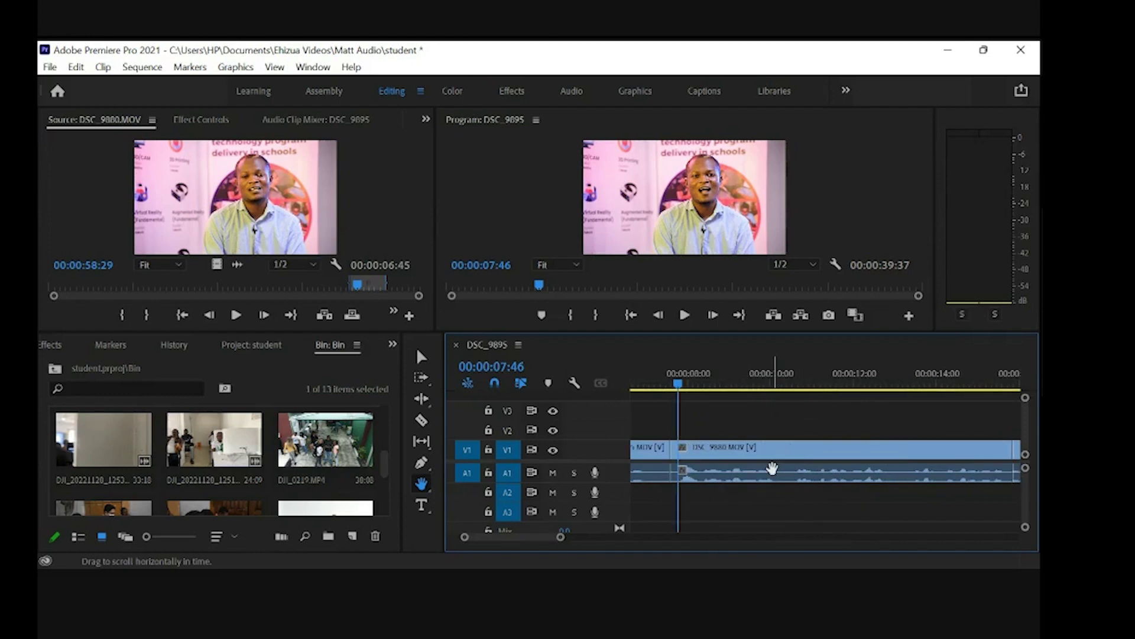
{"action": "key", "text": "v"}
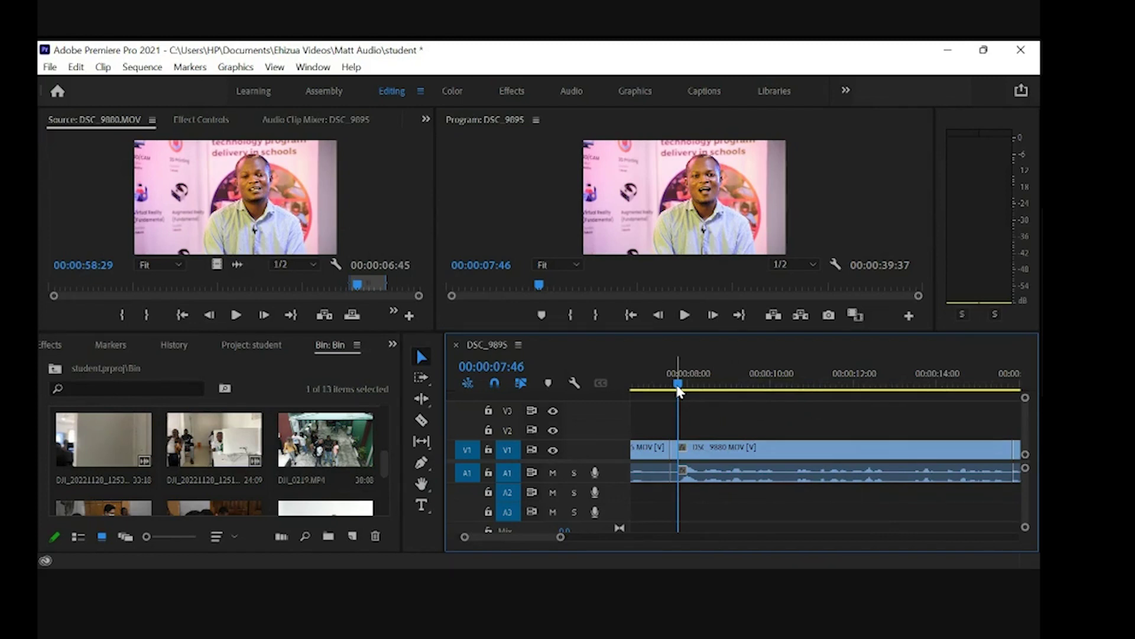
Step: Play and scrub the opening of the DSC_9880.MOV clip to find a cut point, leaving the playhead at 00:00:08:55
{"action": "left_click_drag", "start_coordinate": [677, 388], "coordinate": [723, 385]}
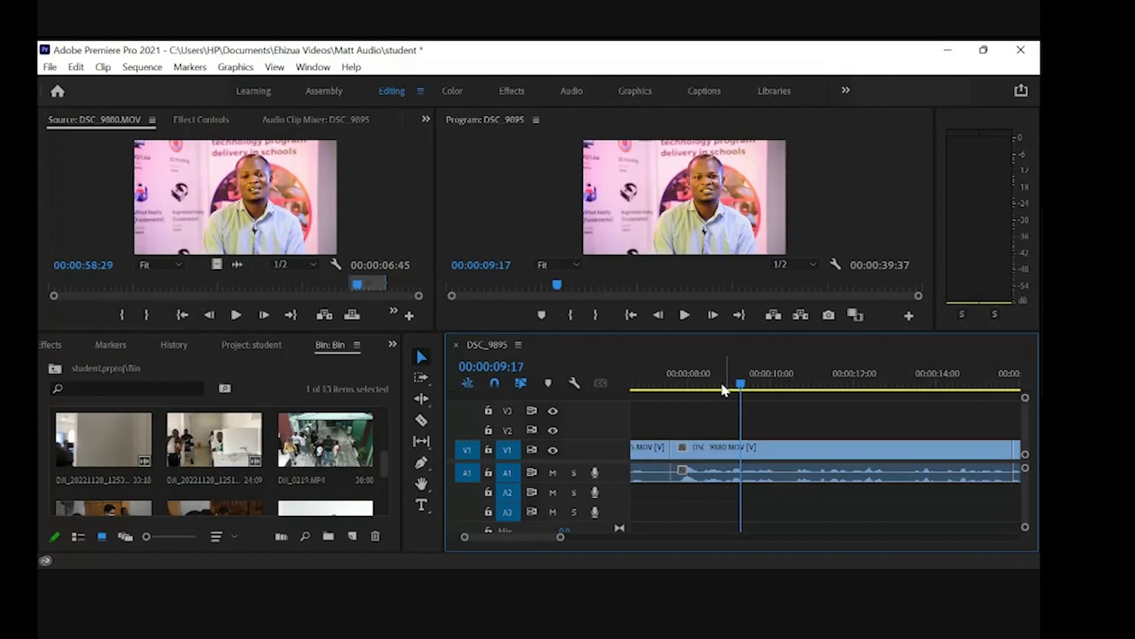
{"action": "left_click", "coordinate": [725, 389]}
{"action": "key", "text": "space"}
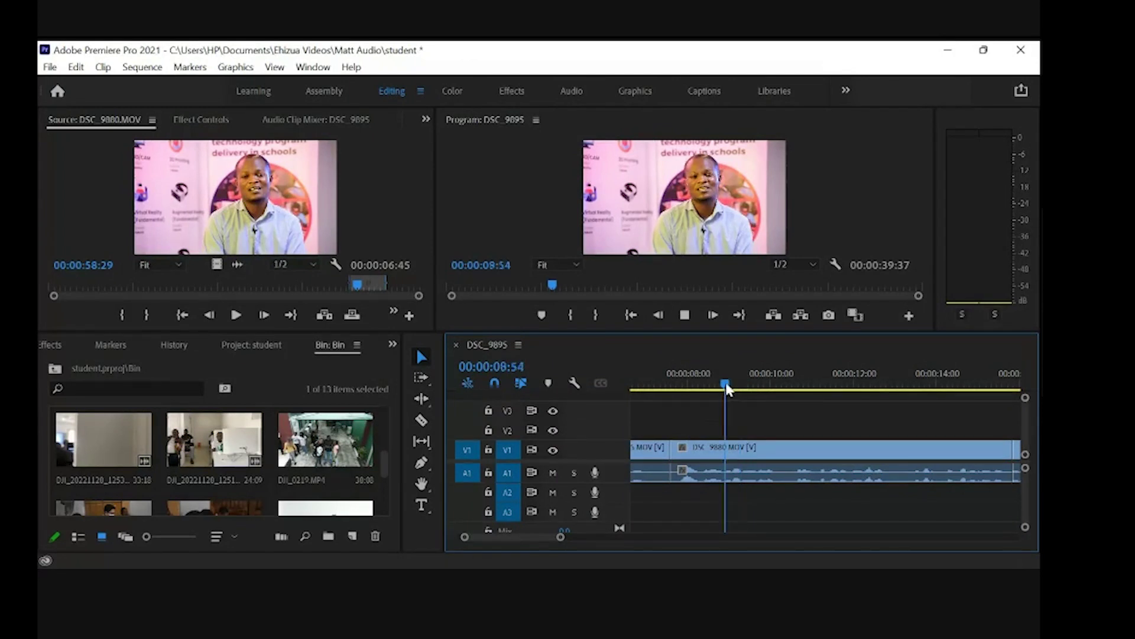
{"action": "key", "text": "space"}
{"action": "left_click", "coordinate": [700, 388]}
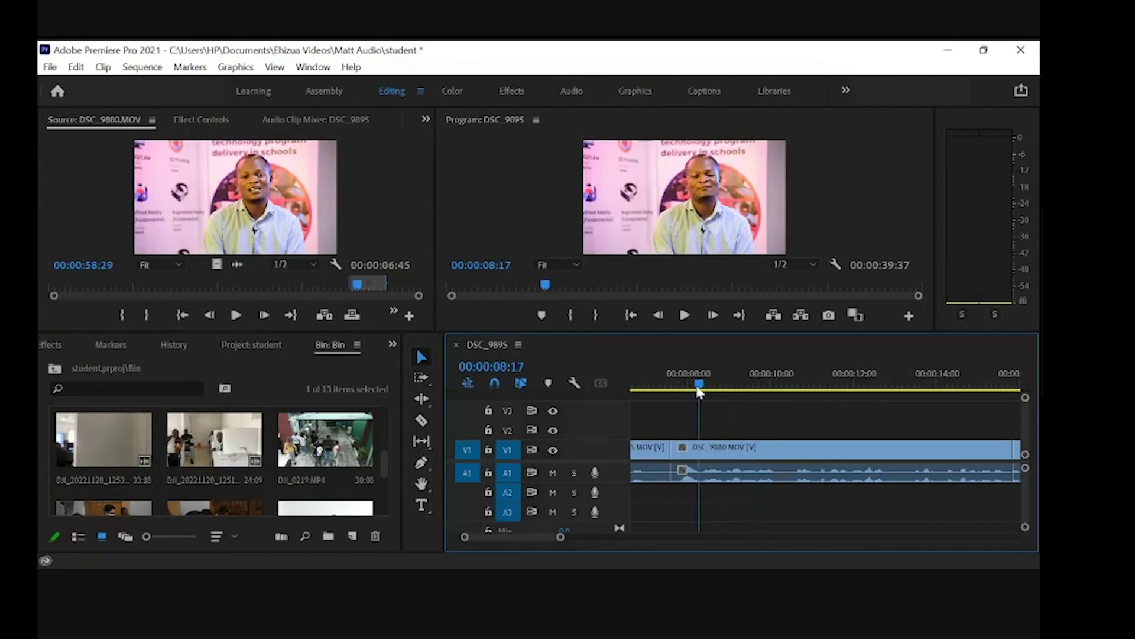
{"action": "left_click_drag", "start_coordinate": [700, 390], "coordinate": [729, 389]}
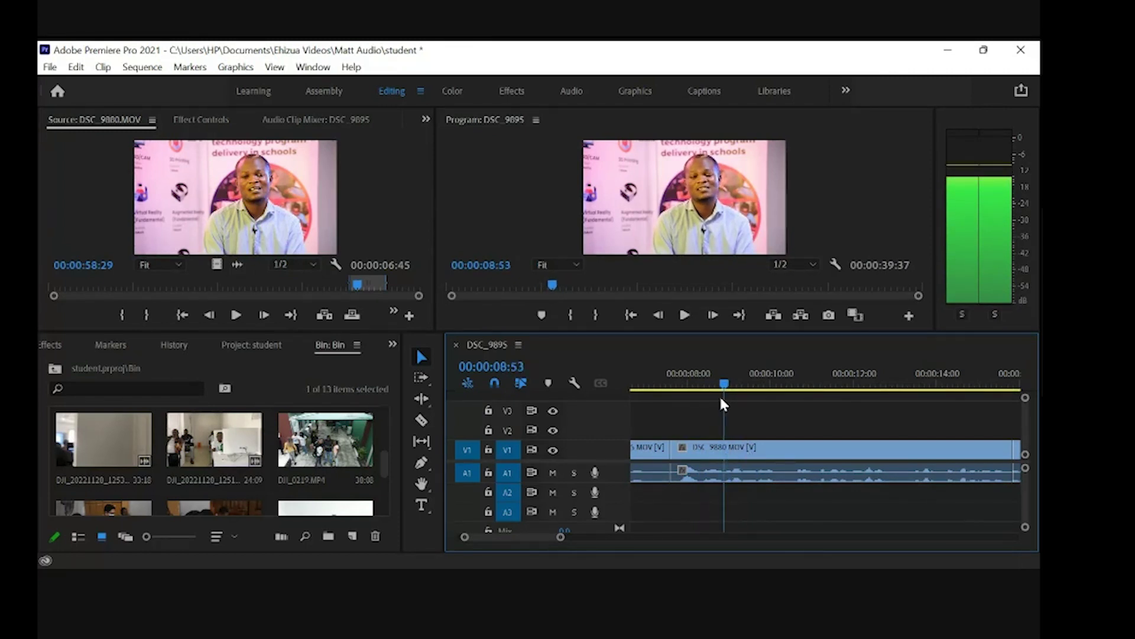
{"action": "left_click_drag", "start_coordinate": [719, 393], "coordinate": [726, 400]}
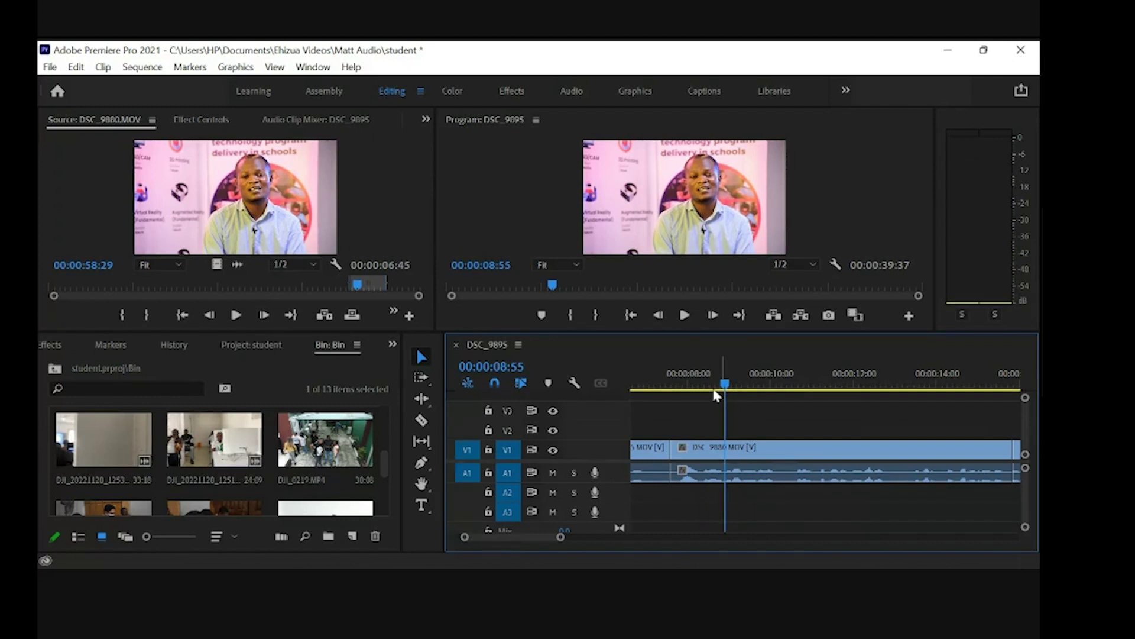
{"action": "key", "text": "space"}
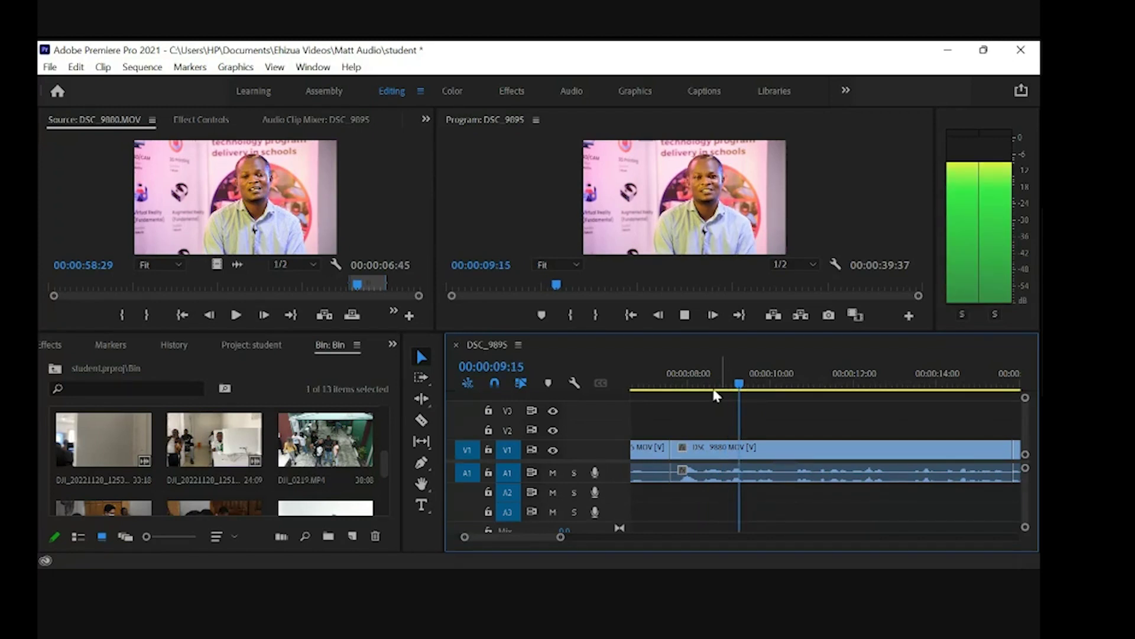
{"action": "left_click", "coordinate": [726, 384]}
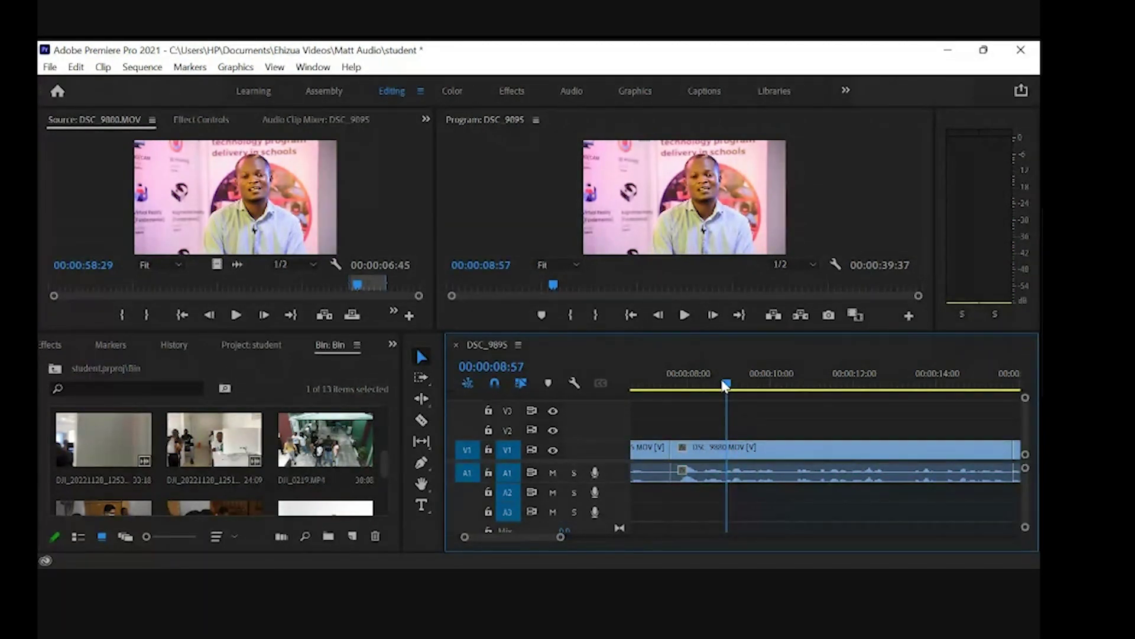
{"action": "left_click_drag", "start_coordinate": [726, 385], "coordinate": [724, 385]}
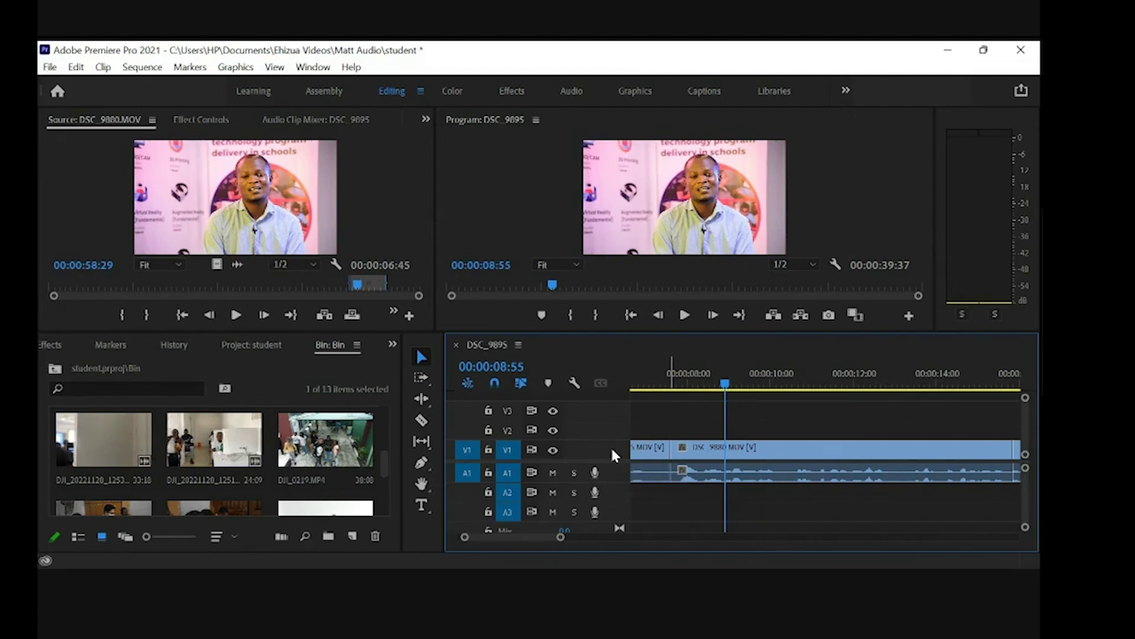
Step: Increase the height of the Audio 1 track to enlarge its waveforms and set the playhead to 00:00:08:51
{"action": "left_click_drag", "start_coordinate": [624, 476], "coordinate": [623, 508]}
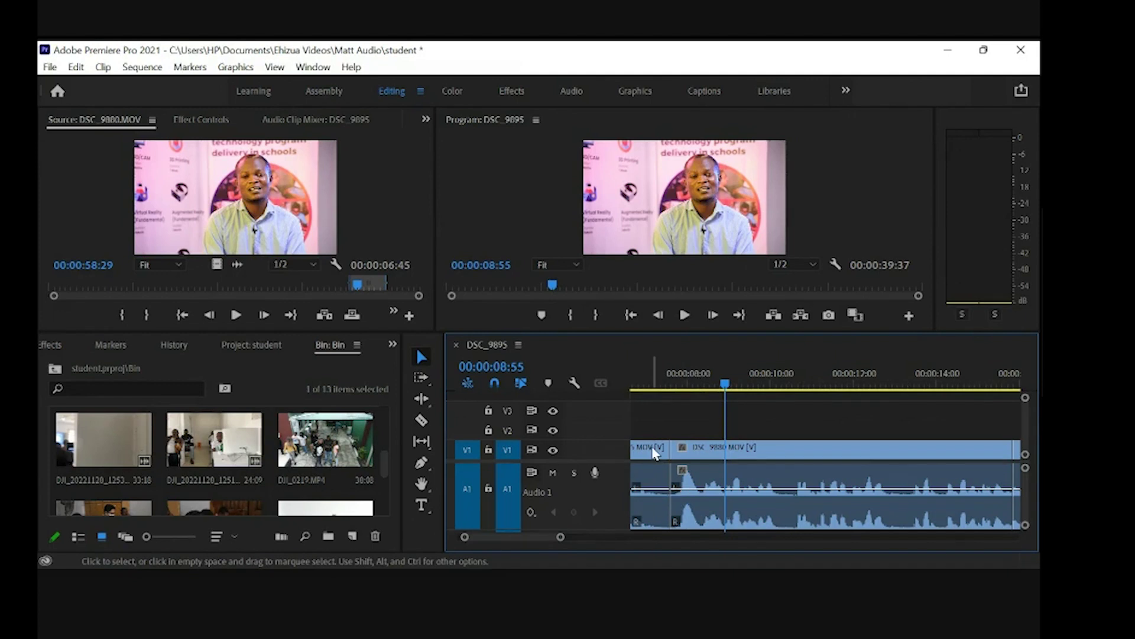
{"action": "key", "text": "space"}
{"action": "key", "text": "space"}
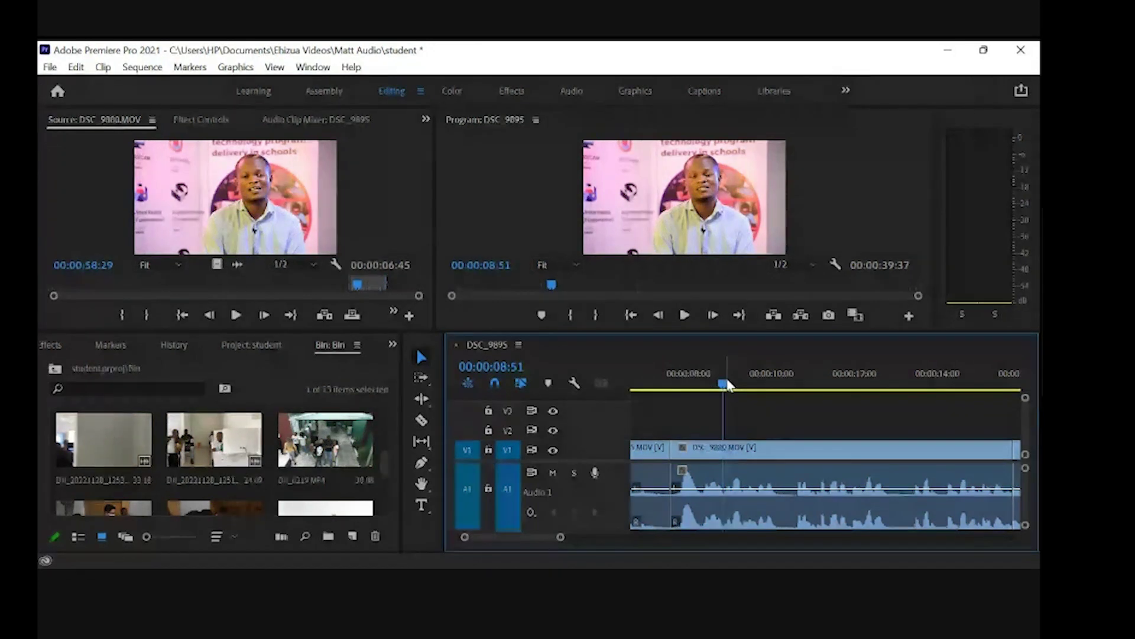
Step: Split the DSC_9880.MOV clip at 00:00:08:51 with the Razor tool and delete the short section before the cut
{"action": "left_click", "coordinate": [422, 420]}
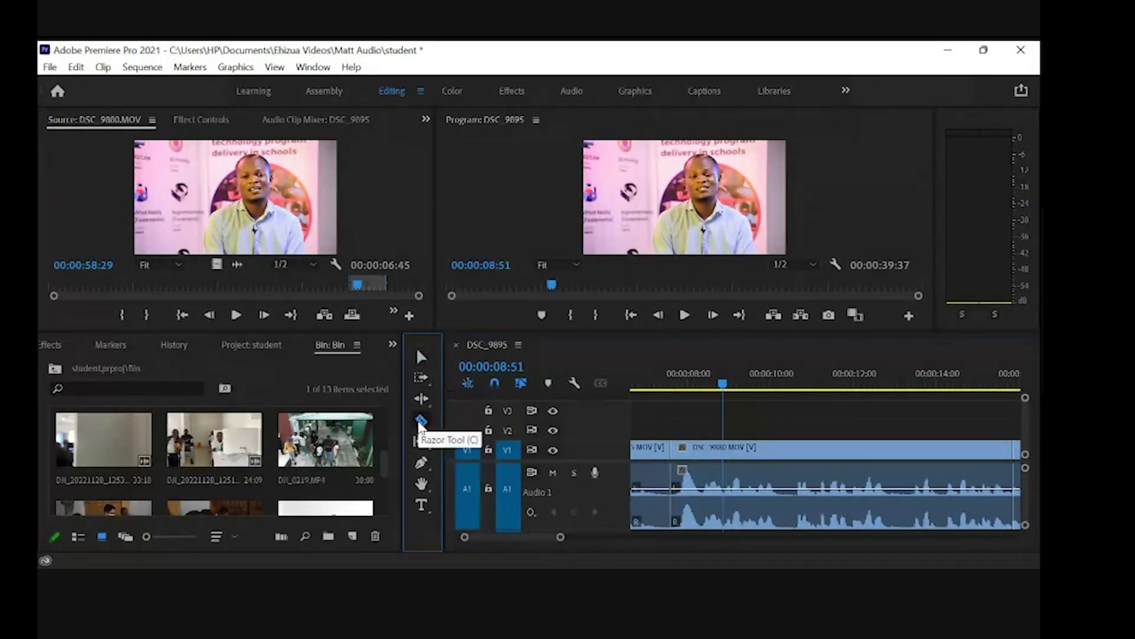
{"action": "left_click", "coordinate": [724, 484]}
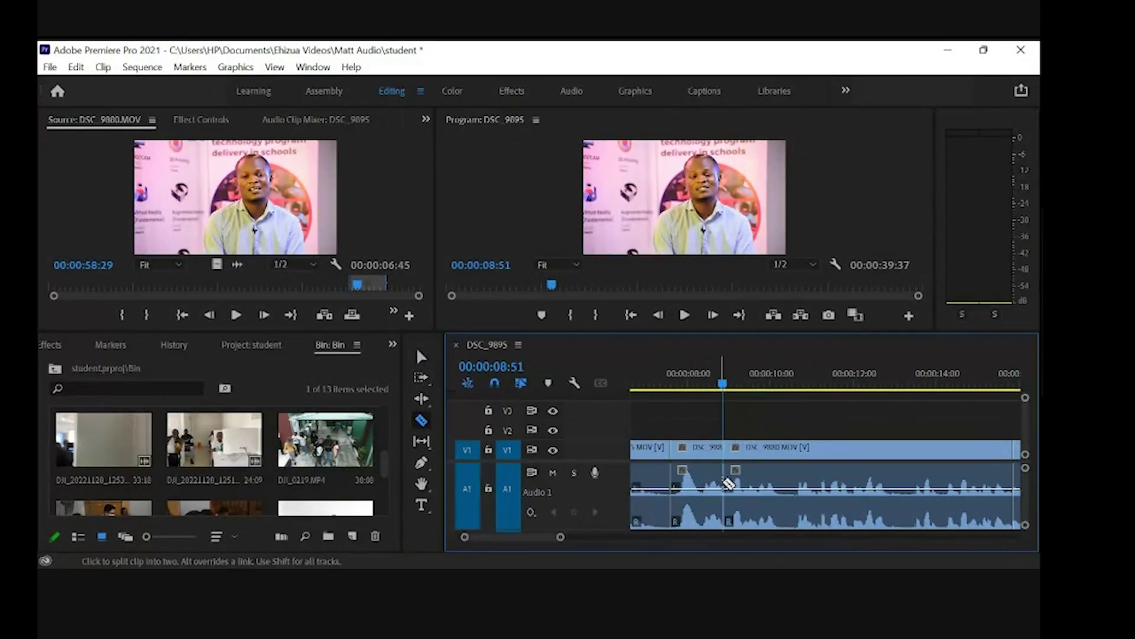
{"action": "left_click", "coordinate": [424, 357]}
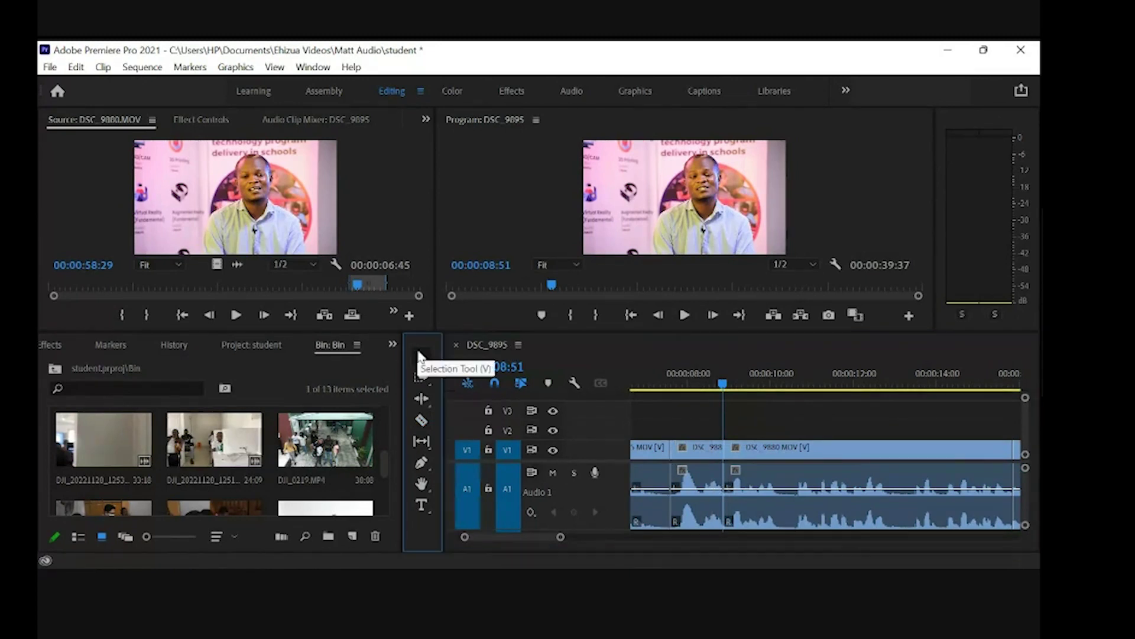
{"action": "left_click", "coordinate": [699, 479]}
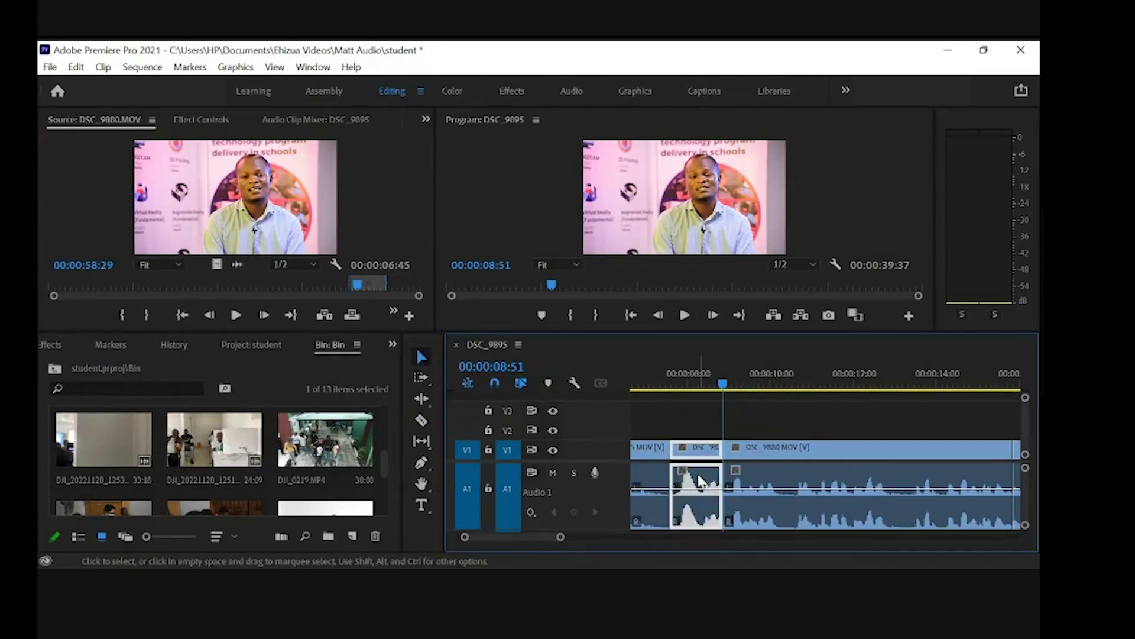
{"action": "key", "text": "Delete"}
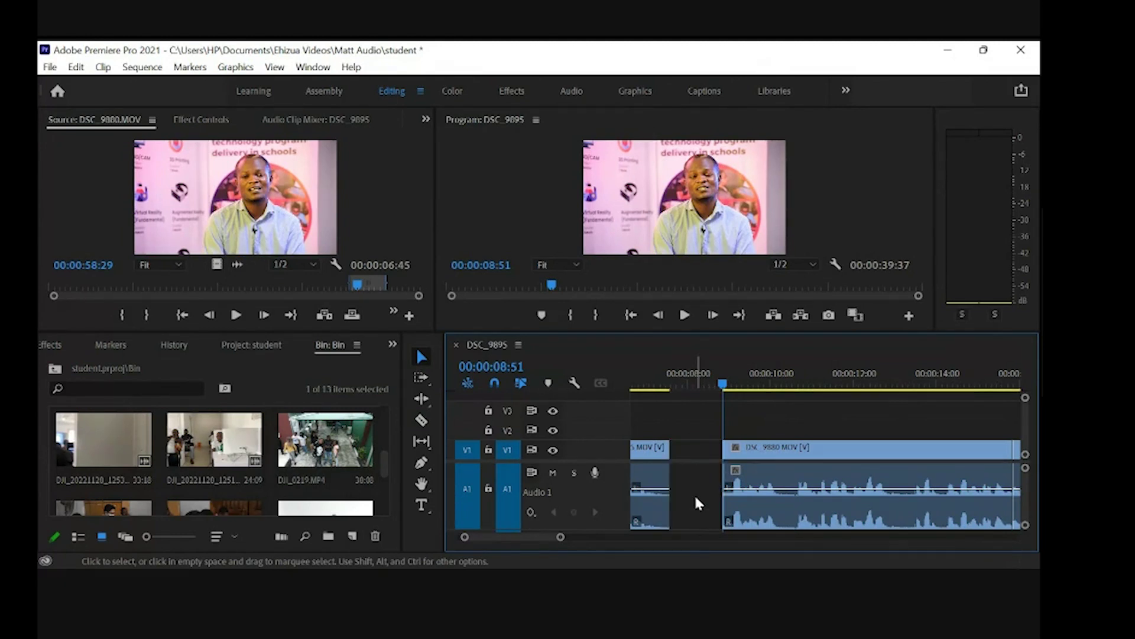
Step: Play the remaining DSC_9880.MOV section after the gap and stop the playhead at 00:00:10:29
{"action": "key", "text": "minus"}
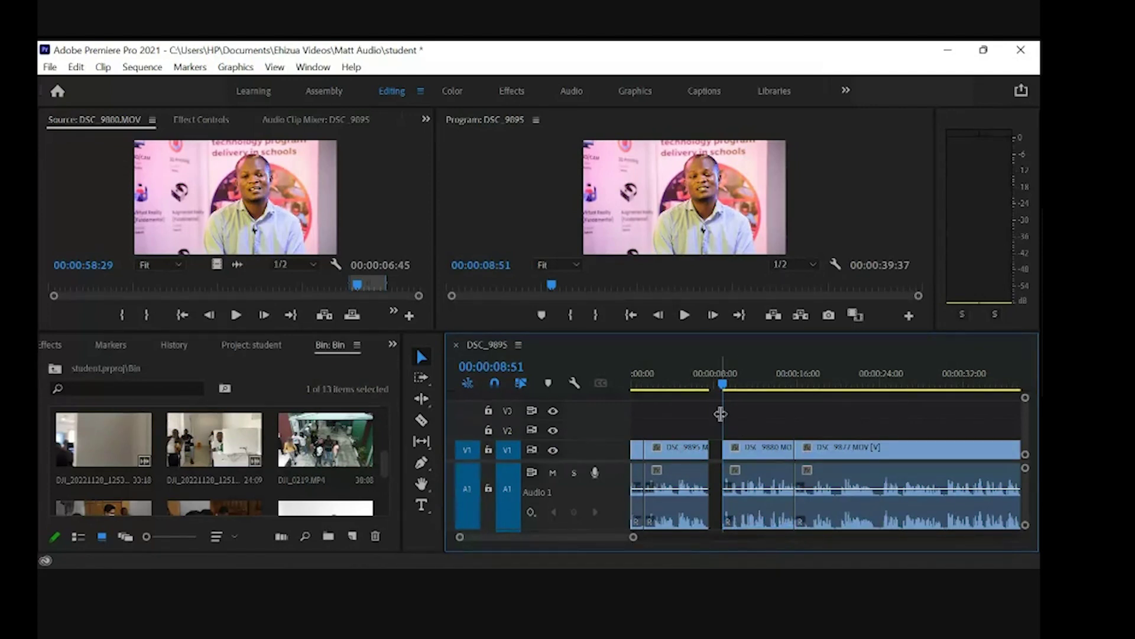
{"action": "key", "text": "space"}
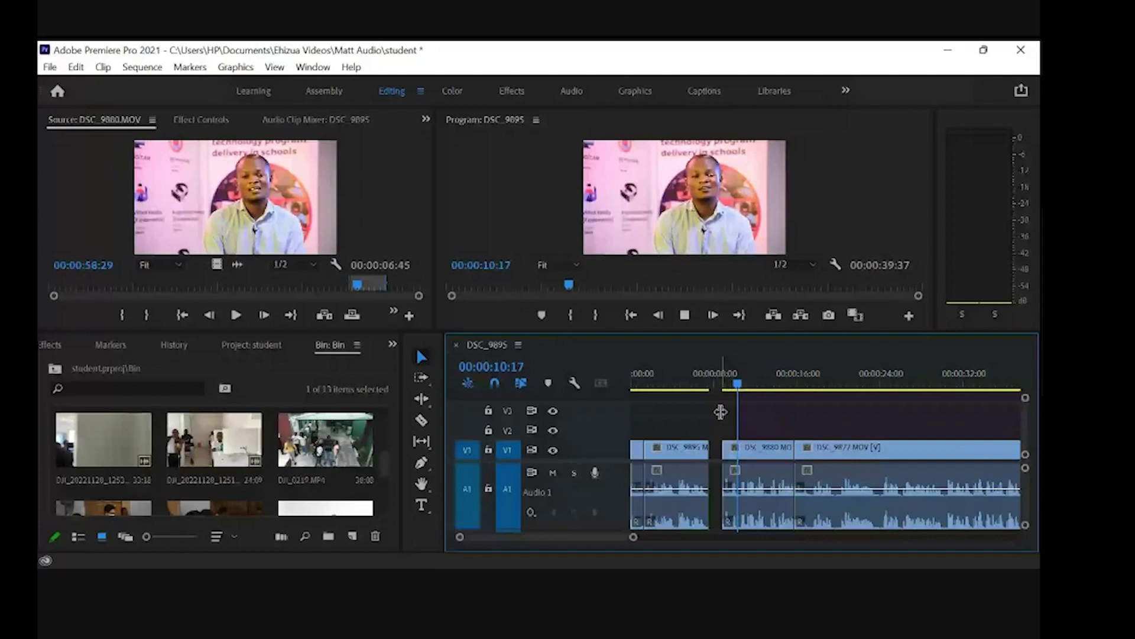
{"action": "left_click", "coordinate": [729, 387]}
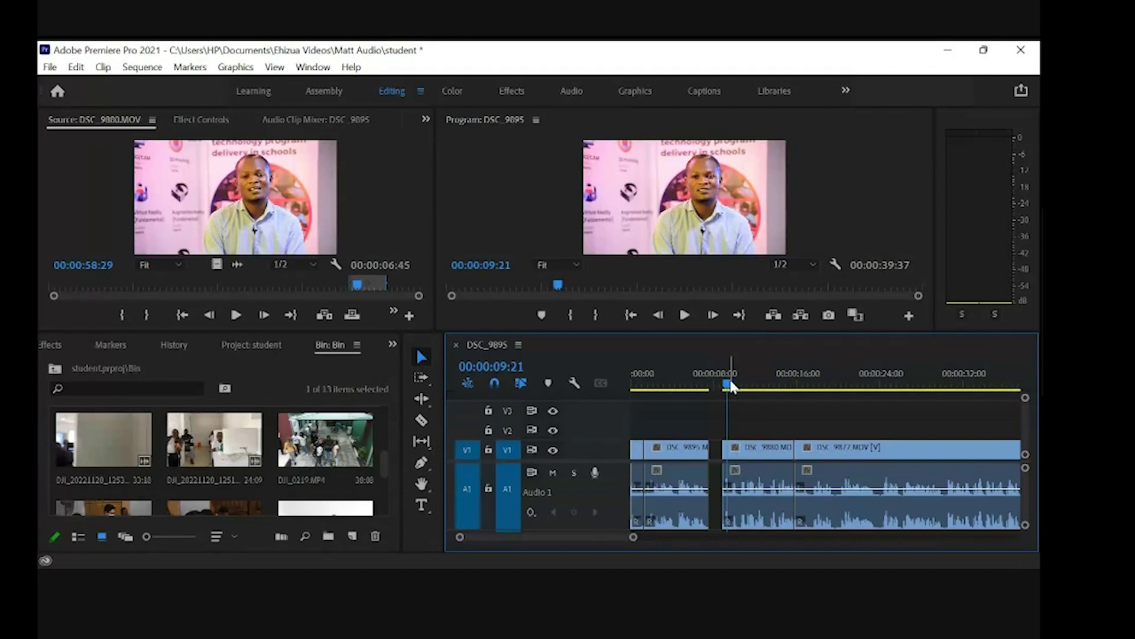
{"action": "key", "text": "="}
{"action": "key", "text": "="}
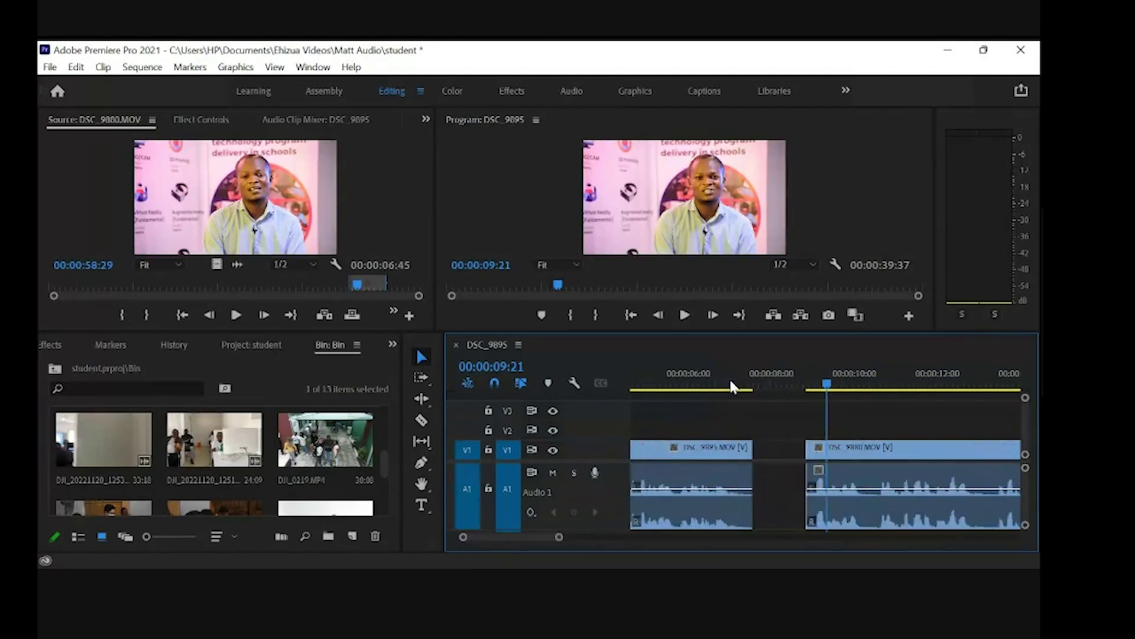
{"action": "key", "text": "space"}
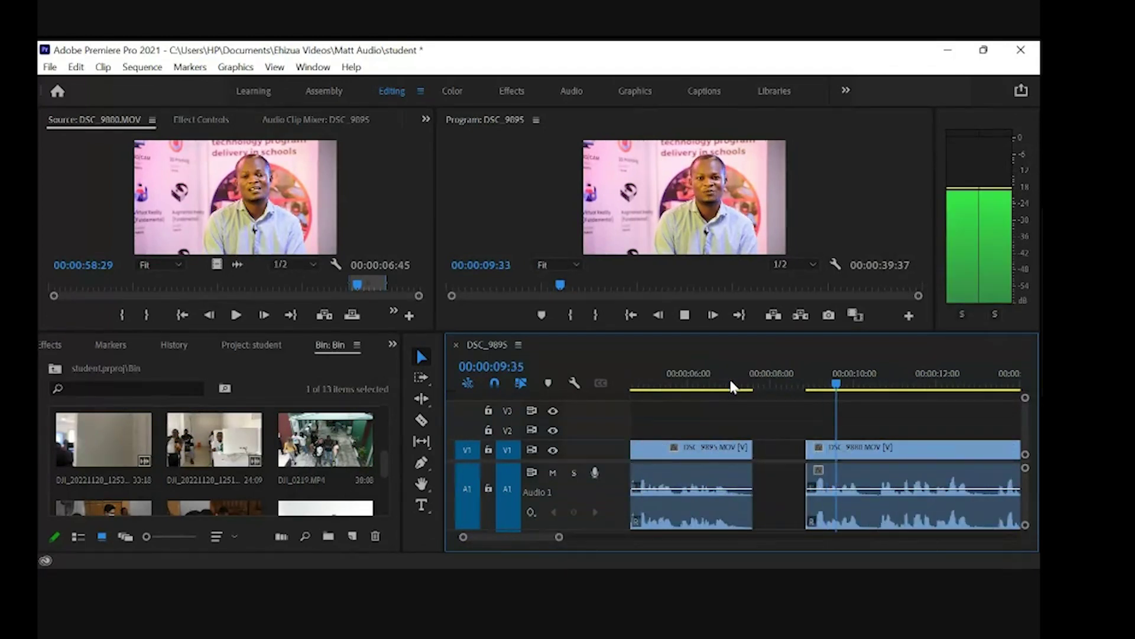
{"action": "key", "text": "space"}
Step: Split the DSC_9880.MOV clip at 00:00:10:29 with the Razor tool and return to the Selection tool
{"action": "key", "text": "c"}
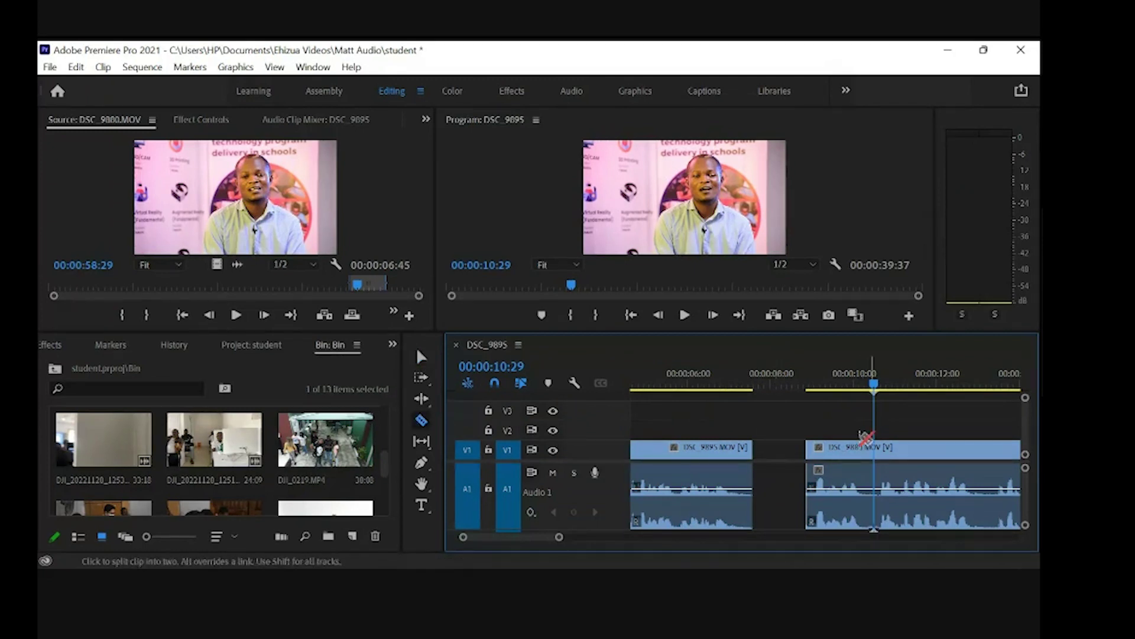
{"action": "left_click", "coordinate": [878, 473]}
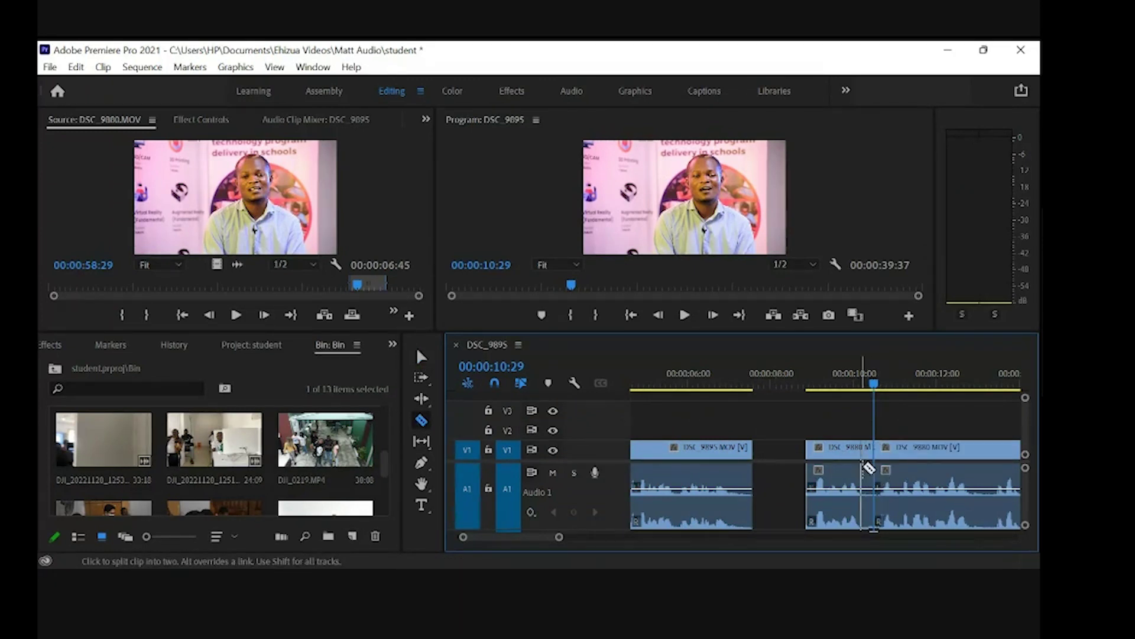
{"action": "key", "text": "v"}
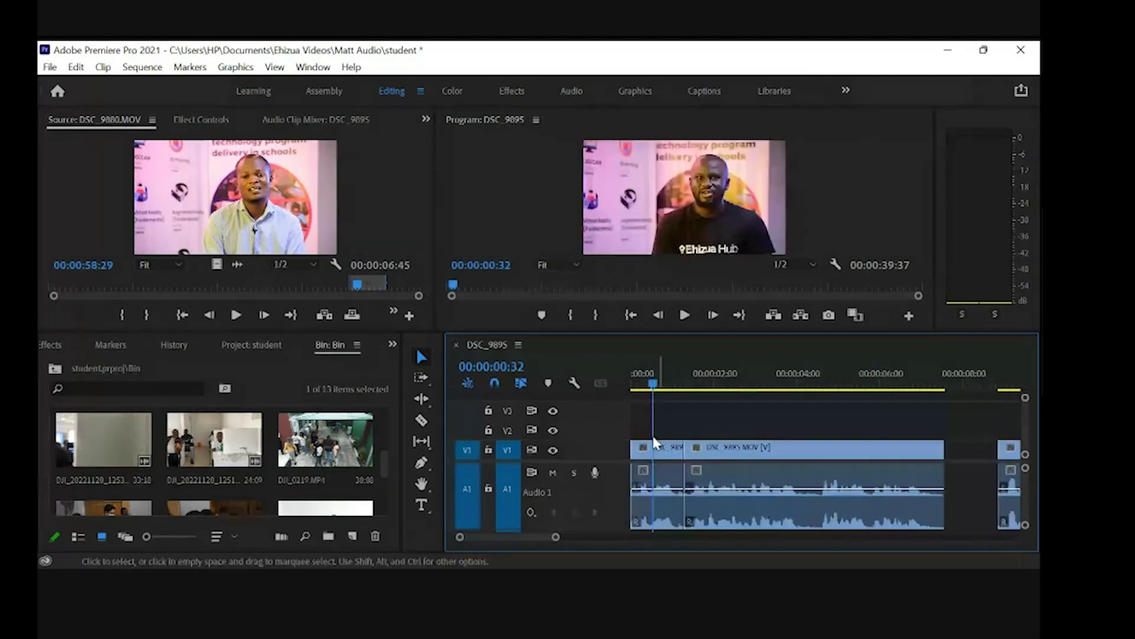
Step: Set the label colour of the short first DSC_9895.MOV section to Rose
{"action": "left_click", "coordinate": [663, 451]}
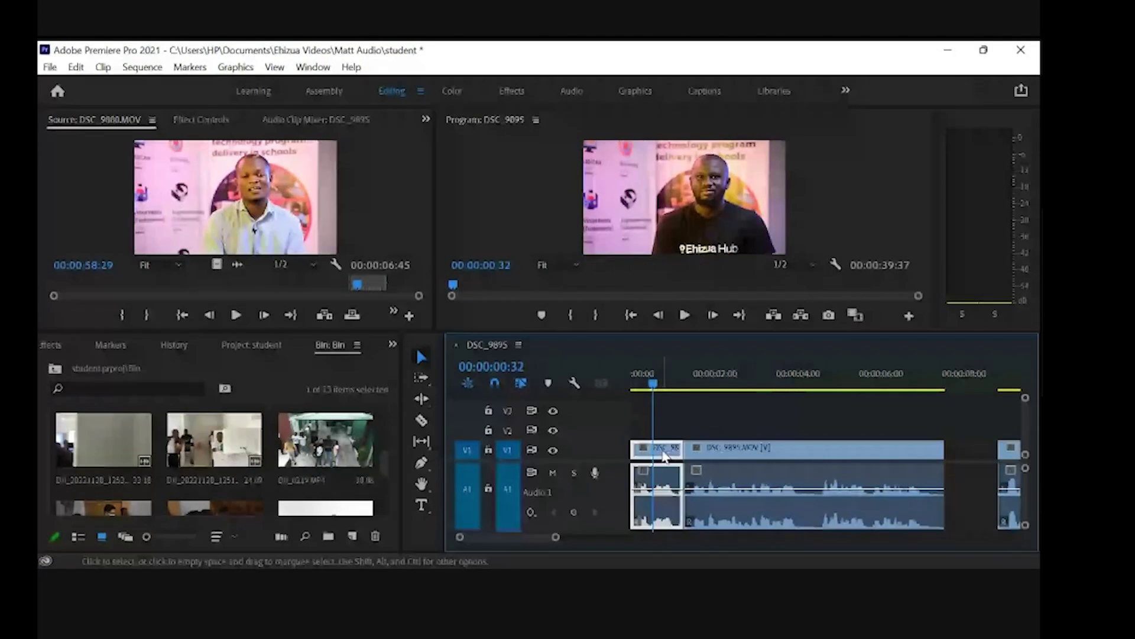
{"action": "left_click", "coordinate": [638, 413]}
{"action": "left_click", "coordinate": [672, 456]}
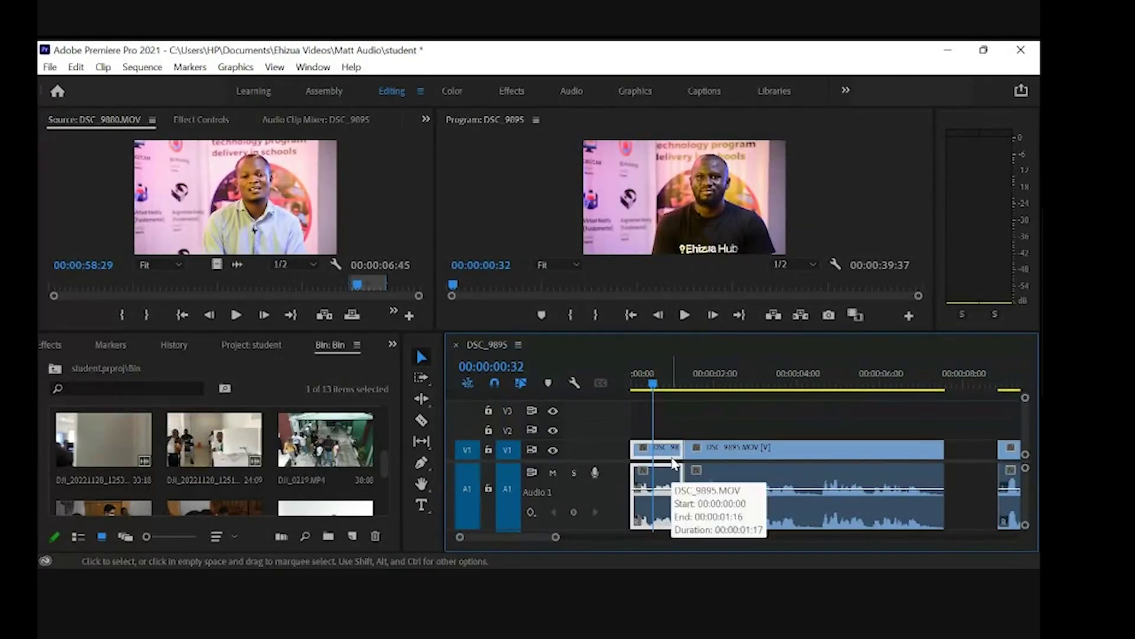
{"action": "mouse_move", "coordinate": [703, 431]}
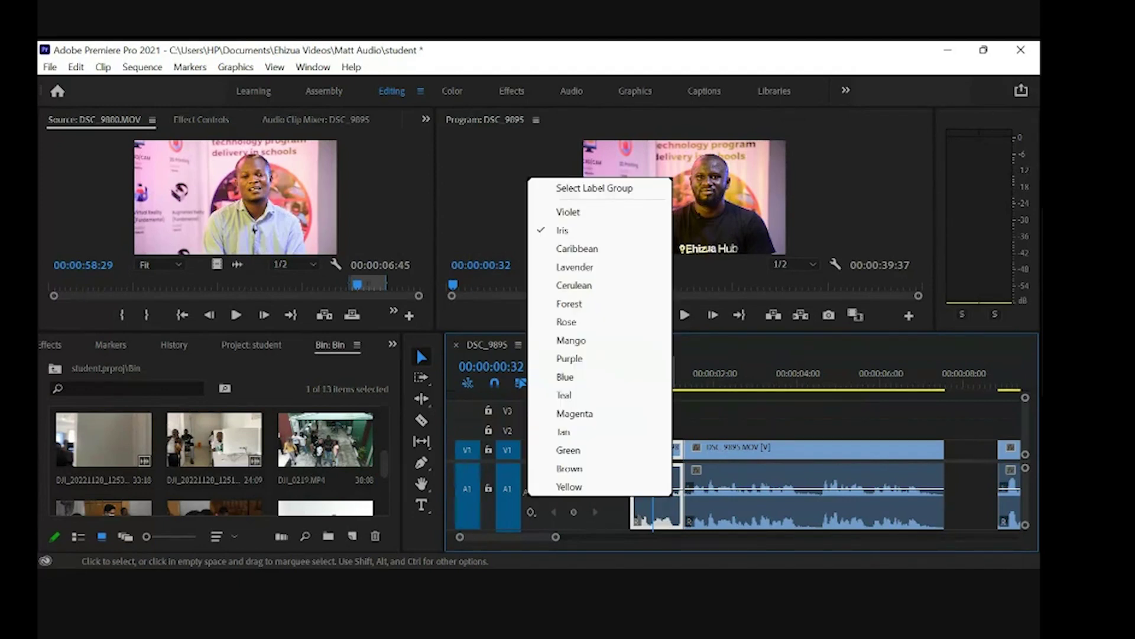
{"action": "left_click", "coordinate": [572, 322]}
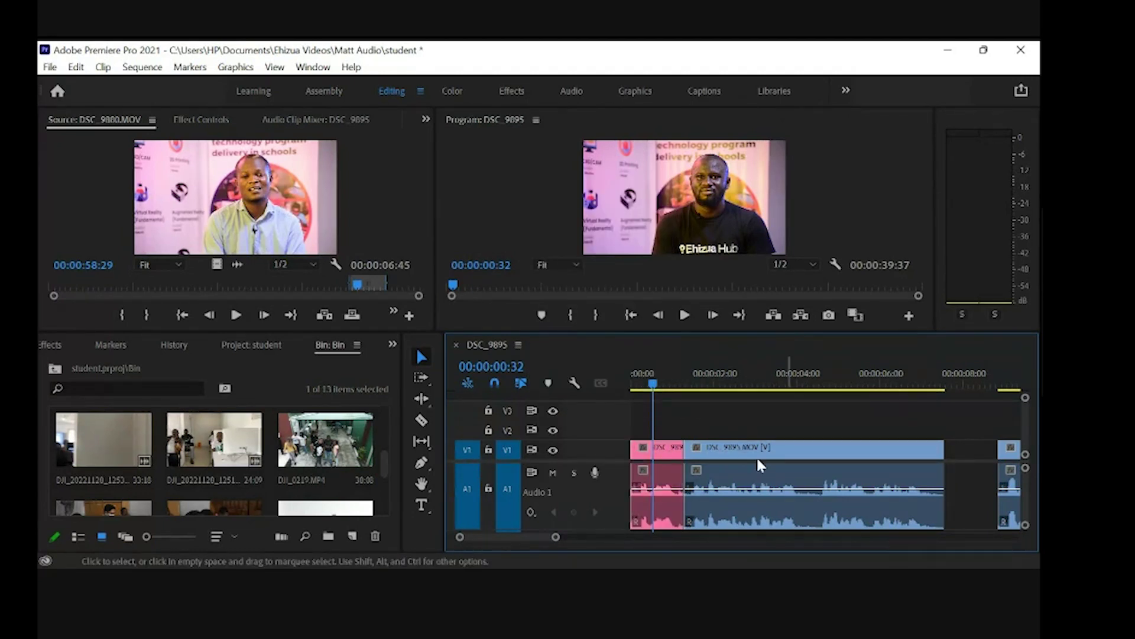
Step: Set the label colour of the short DSC_9880.MOV section after the gap to Rose
{"action": "key", "text": "h"}
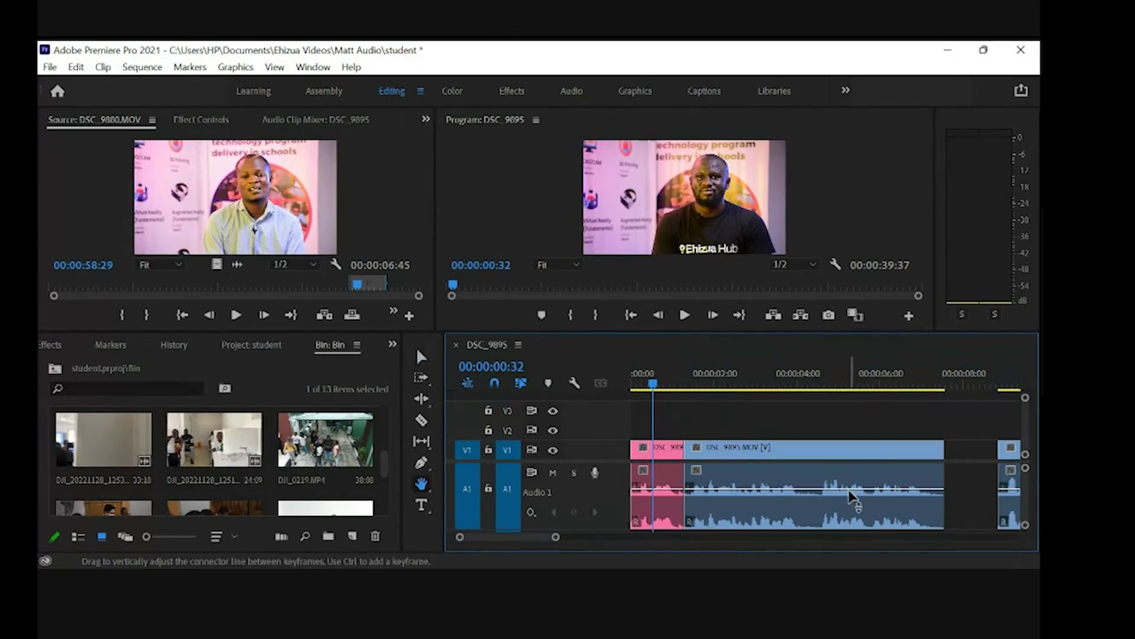
{"action": "left_click_drag", "start_coordinate": [907, 476], "coordinate": [715, 494]}
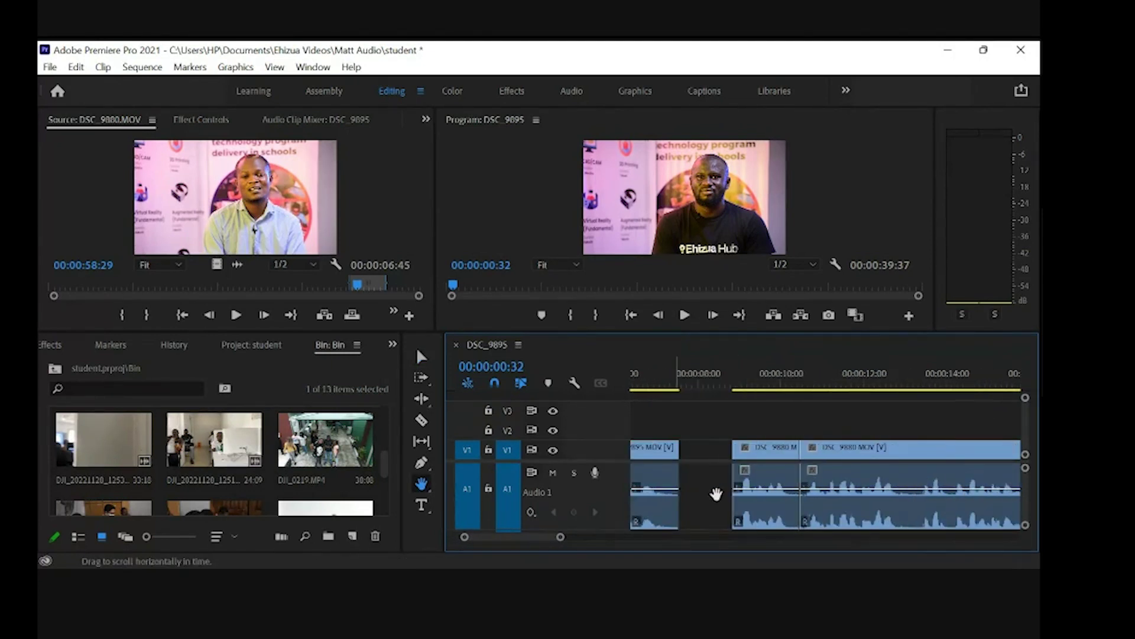
{"action": "key", "text": "v"}
{"action": "left_click", "coordinate": [774, 482]}
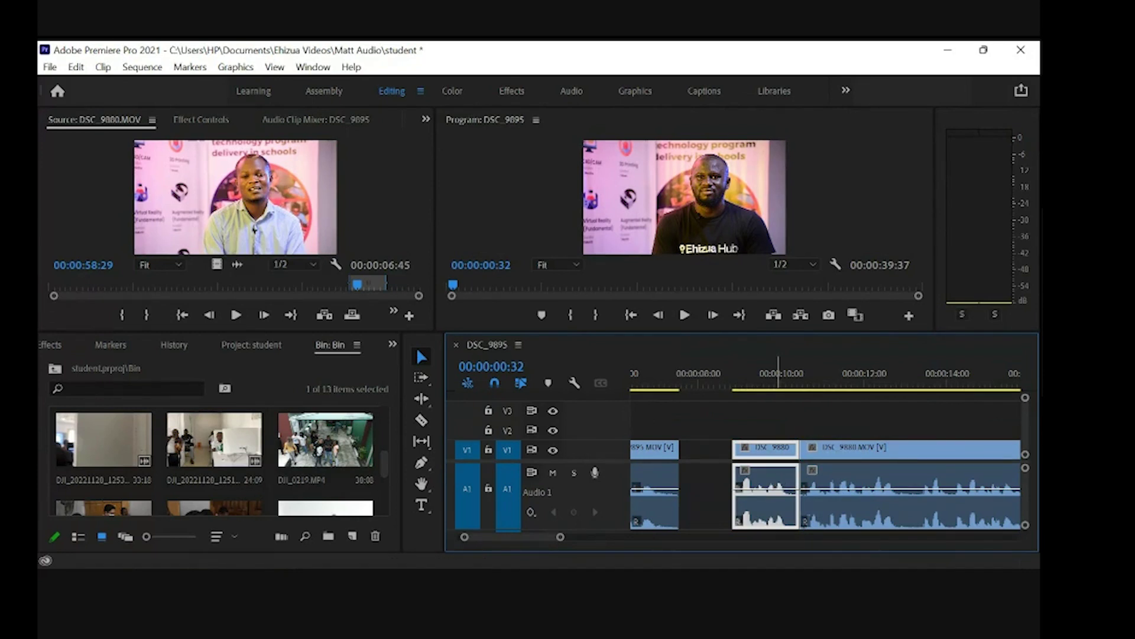
{"action": "mouse_move", "coordinate": [805, 487]}
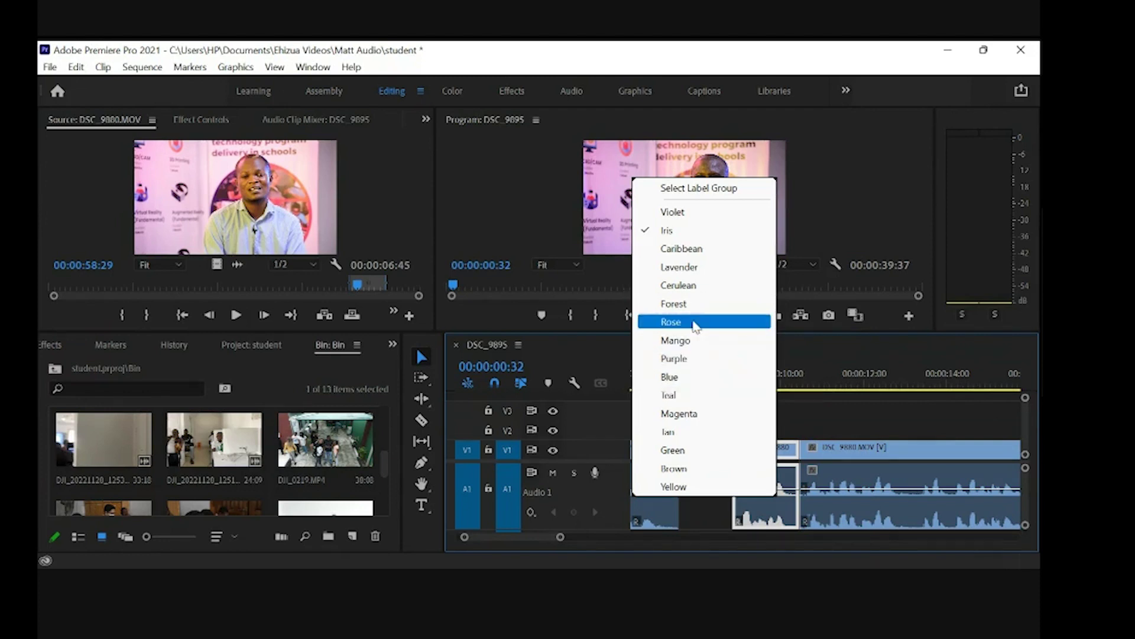
{"action": "left_click", "coordinate": [695, 323]}
{"action": "left_click", "coordinate": [725, 399]}
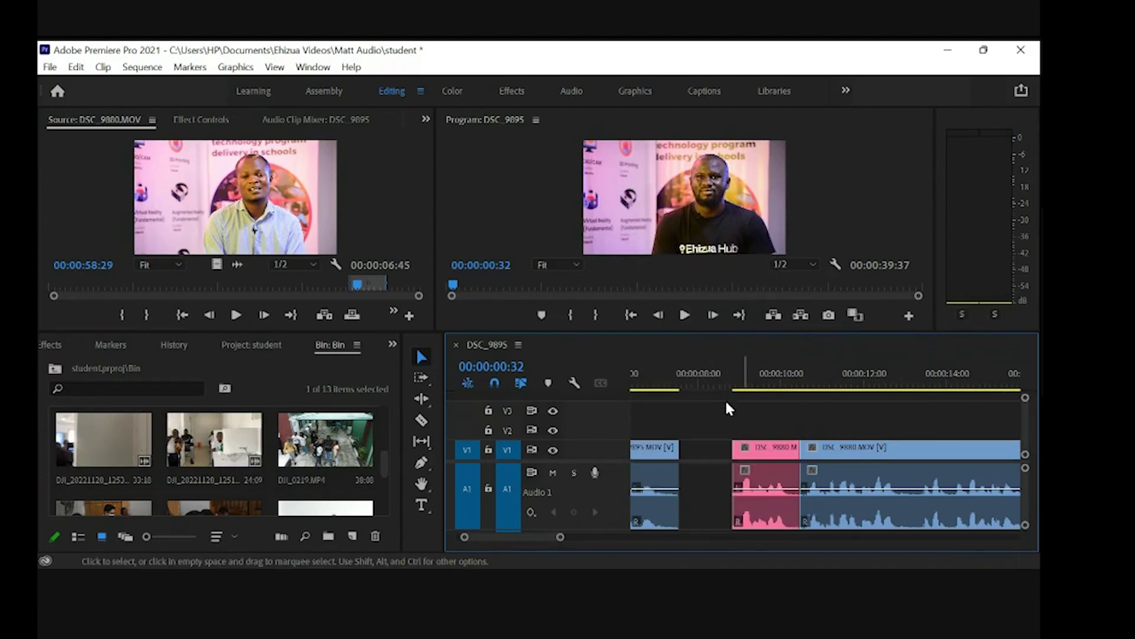
Step: Play across the cut between DSC_9880.MOV and DSC_9877.MOV, and shift the DSC_9877.MOV clip to start at 00:00:17:04, leaving a gap
{"action": "key", "text": "minus"}
{"action": "key", "text": "minus"}
{"action": "key", "text": "minus"}
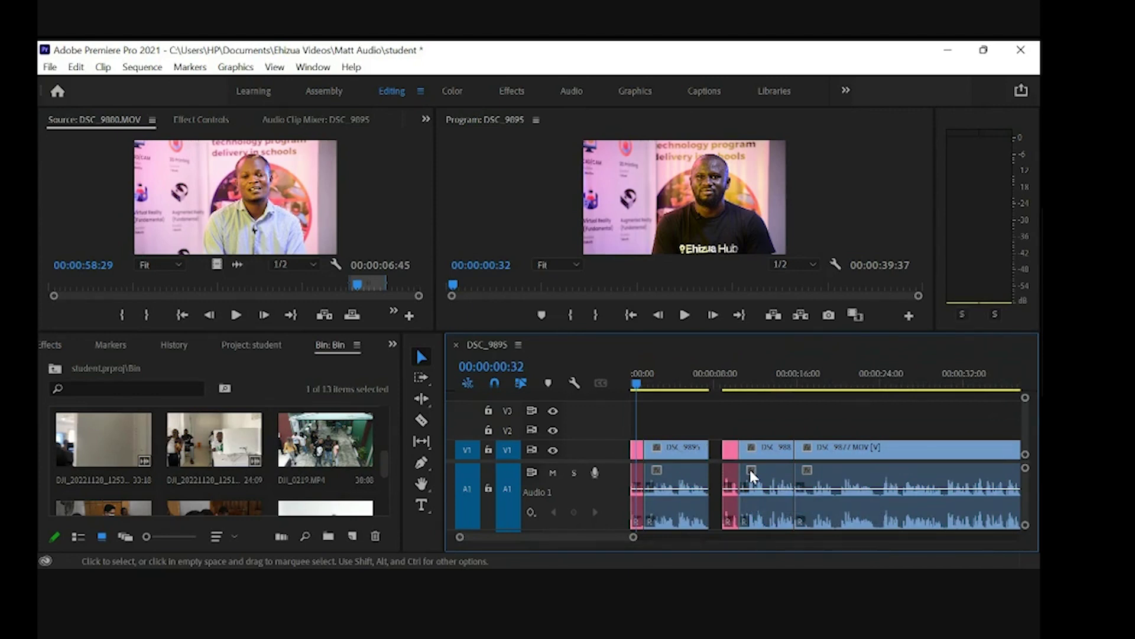
{"action": "left_click", "coordinate": [793, 383]}
{"action": "key", "text": "space"}
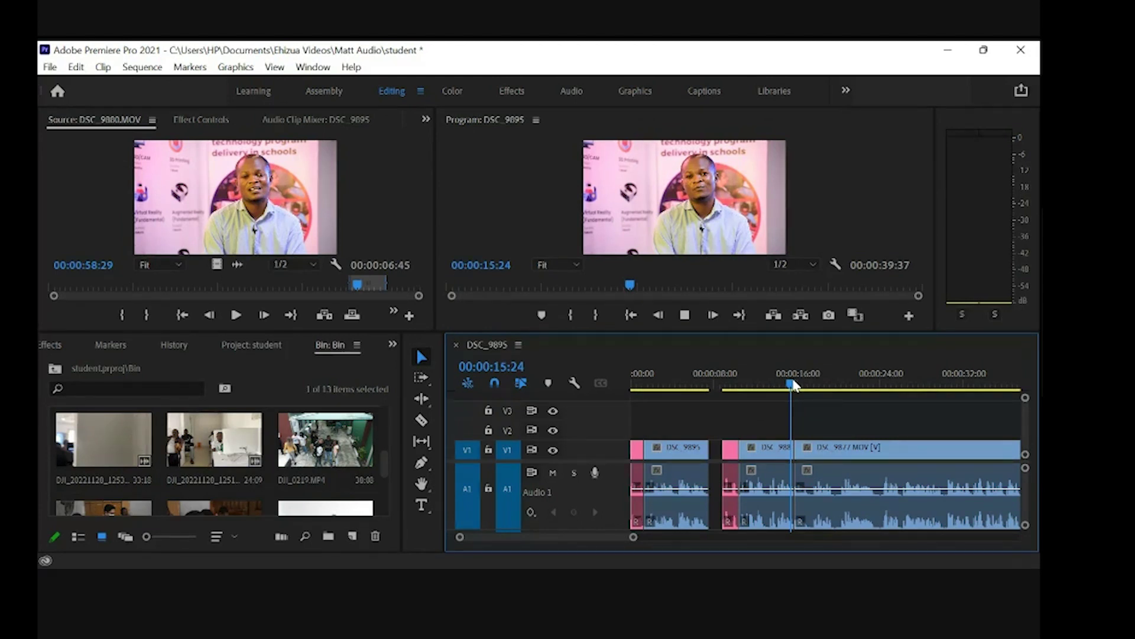
{"action": "key", "text": "="}
{"action": "key", "text": "="}
{"action": "left_click_drag", "start_coordinate": [798, 455], "coordinate": [816, 454]}
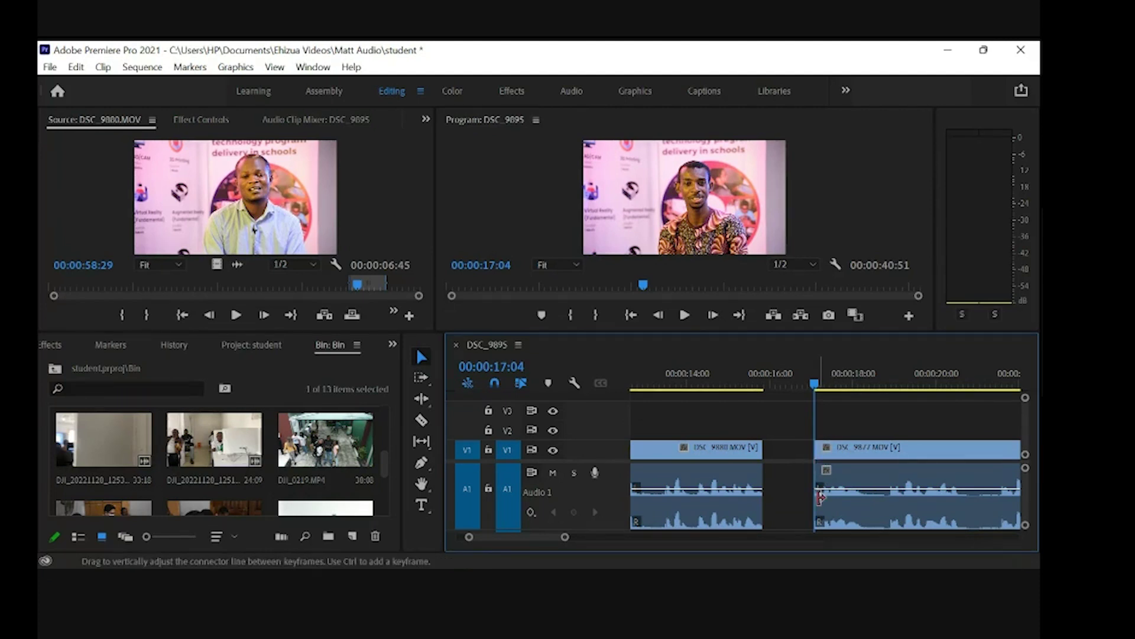
Step: Extend the start of the DSC_9877.MOV clip towards the gap and move the whole clip slightly later on V1
{"action": "left_click", "coordinate": [819, 448]}
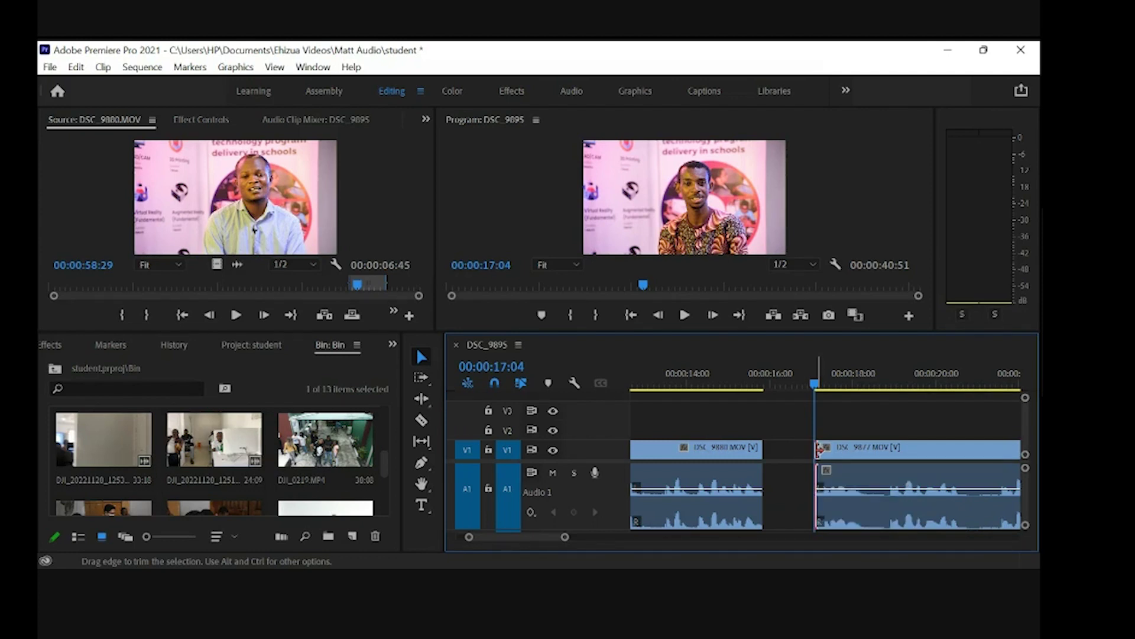
{"action": "mouse_move", "coordinate": [819, 448]}
{"action": "left_mouse_down"}
{"action": "mouse_move", "coordinate": [785, 451]}
{"action": "mouse_move", "coordinate": [798, 450]}
{"action": "left_mouse_up"}
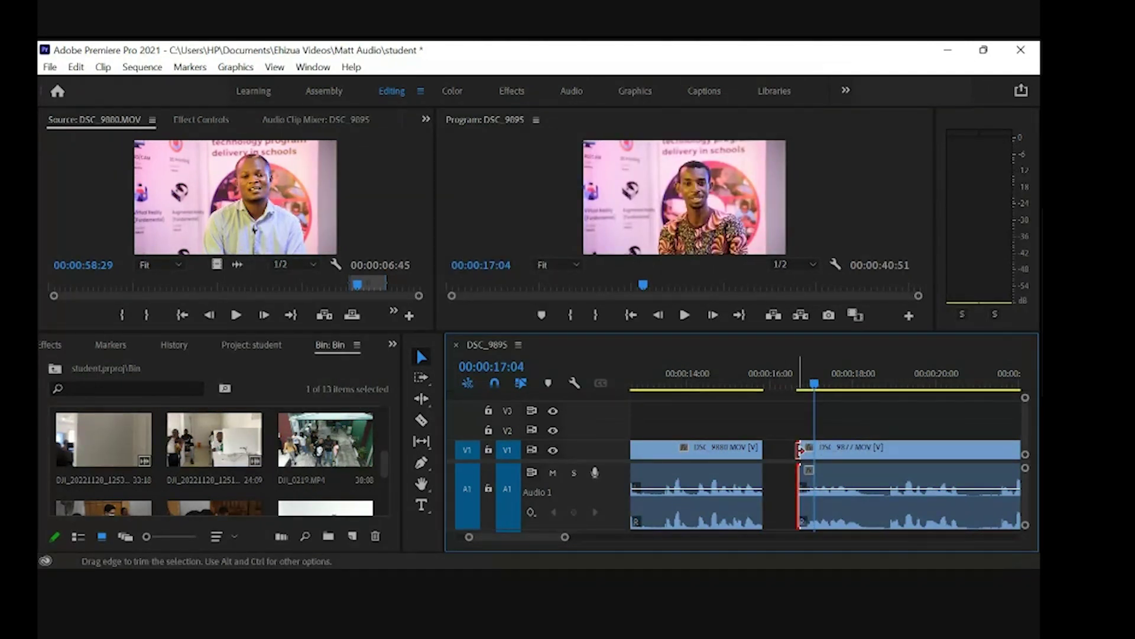
{"action": "left_click_drag", "start_coordinate": [848, 451], "coordinate": [828, 456]}
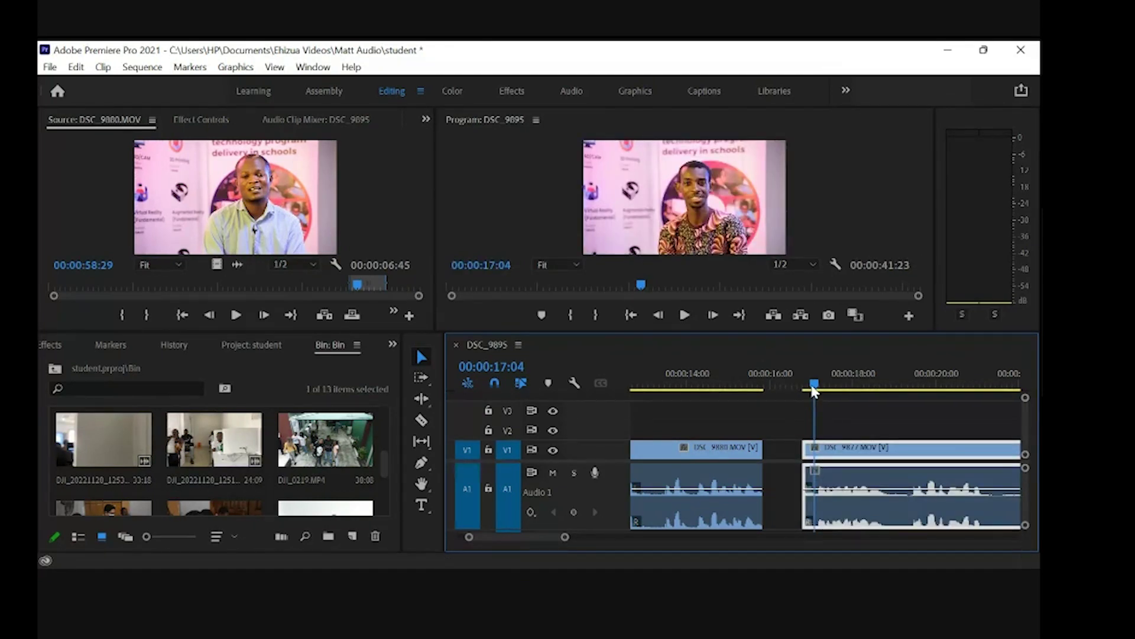
Step: Split the DSC_9877.MOV clip at 00:00:17:40 with the Razor tool and delete the short section before the cut
{"action": "left_click_drag", "start_coordinate": [813, 389], "coordinate": [808, 383]}
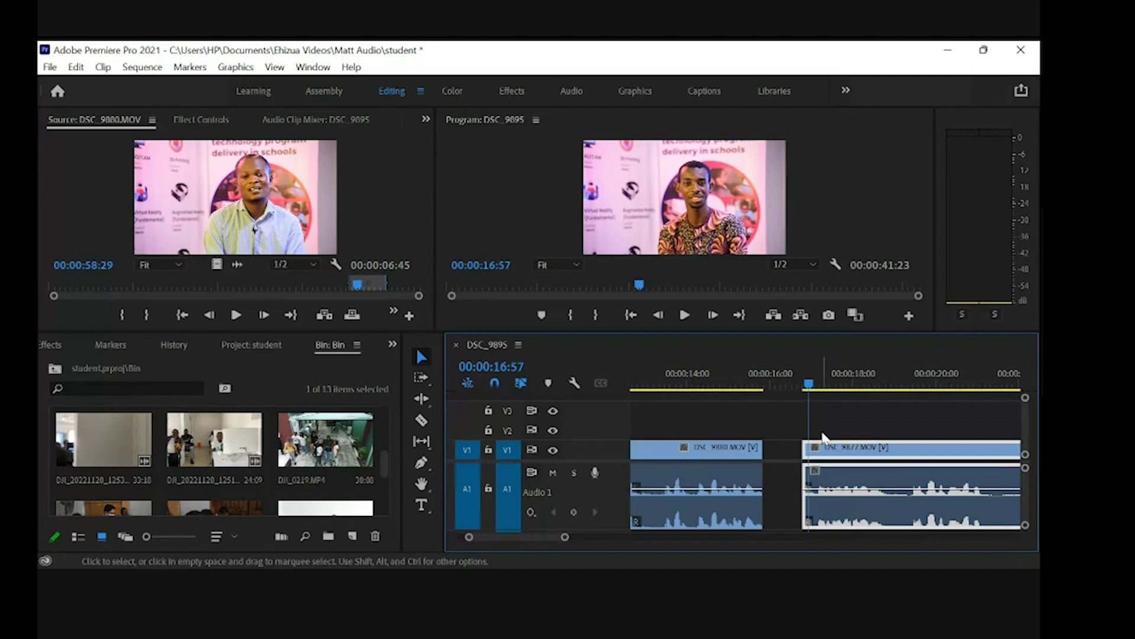
{"action": "left_click", "coordinate": [838, 382]}
{"action": "key", "text": "c"}
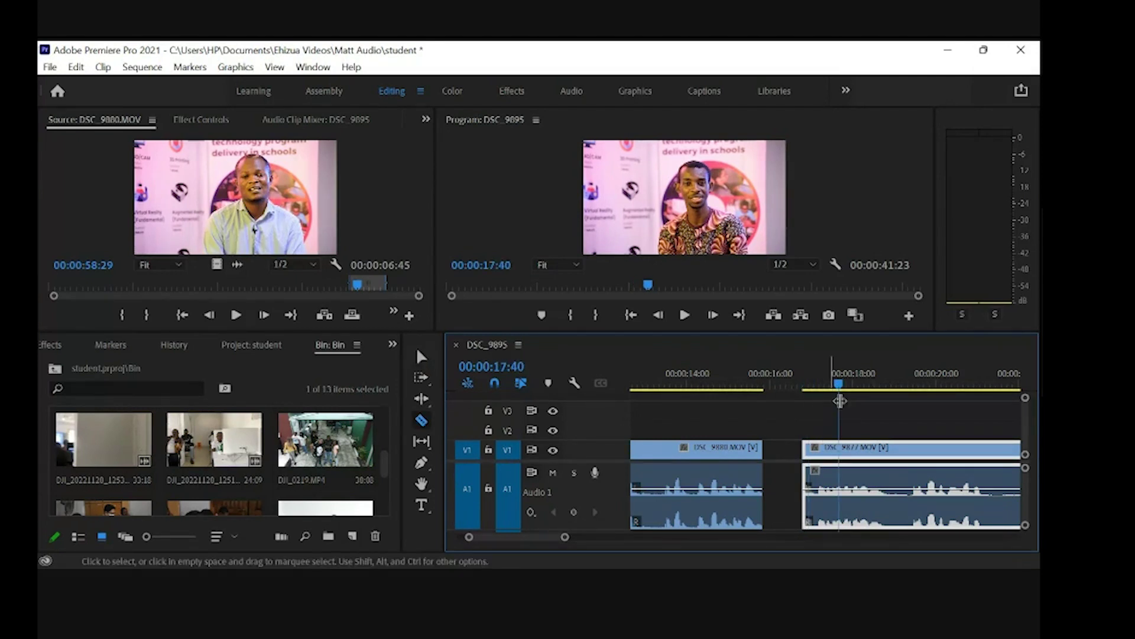
{"action": "left_click", "coordinate": [841, 456]}
{"action": "key", "text": "v"}
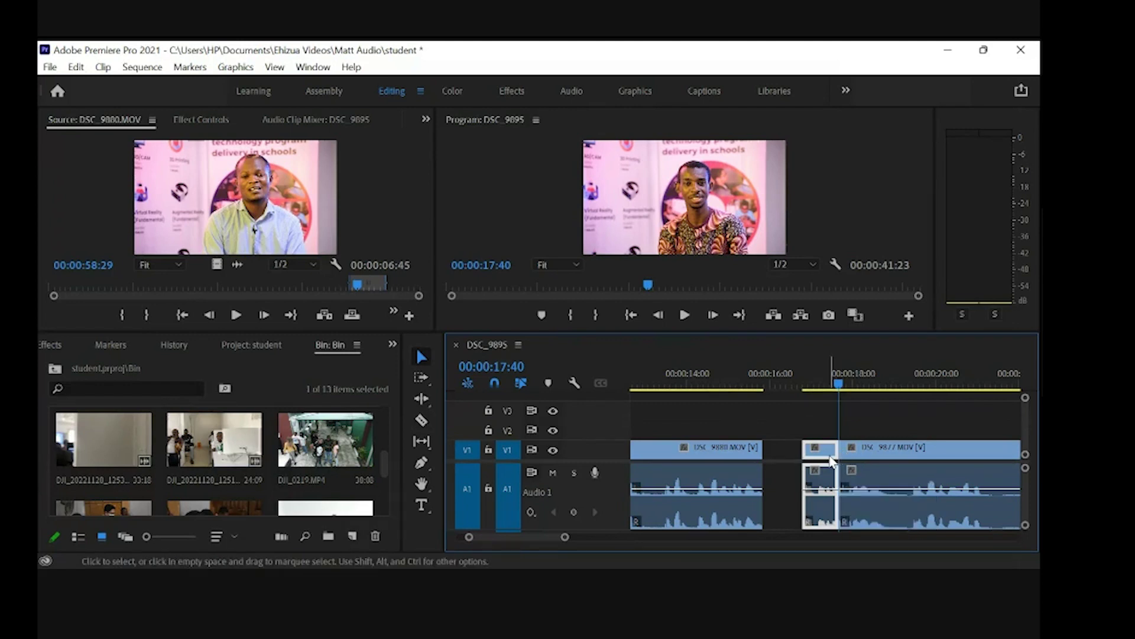
{"action": "key", "text": "Delete"}
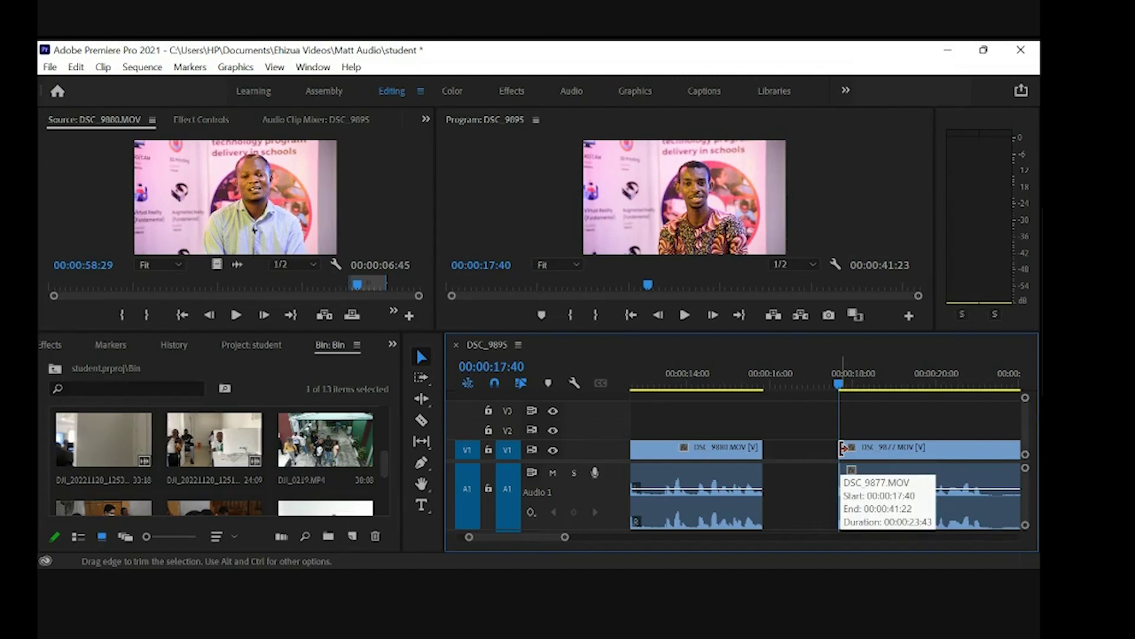
Step: Extend the start of the DSC_9877.MOV clip back to about 00:00:16:19 and place the playhead near its beginning
{"action": "left_click_drag", "start_coordinate": [843, 448], "coordinate": [782, 447]}
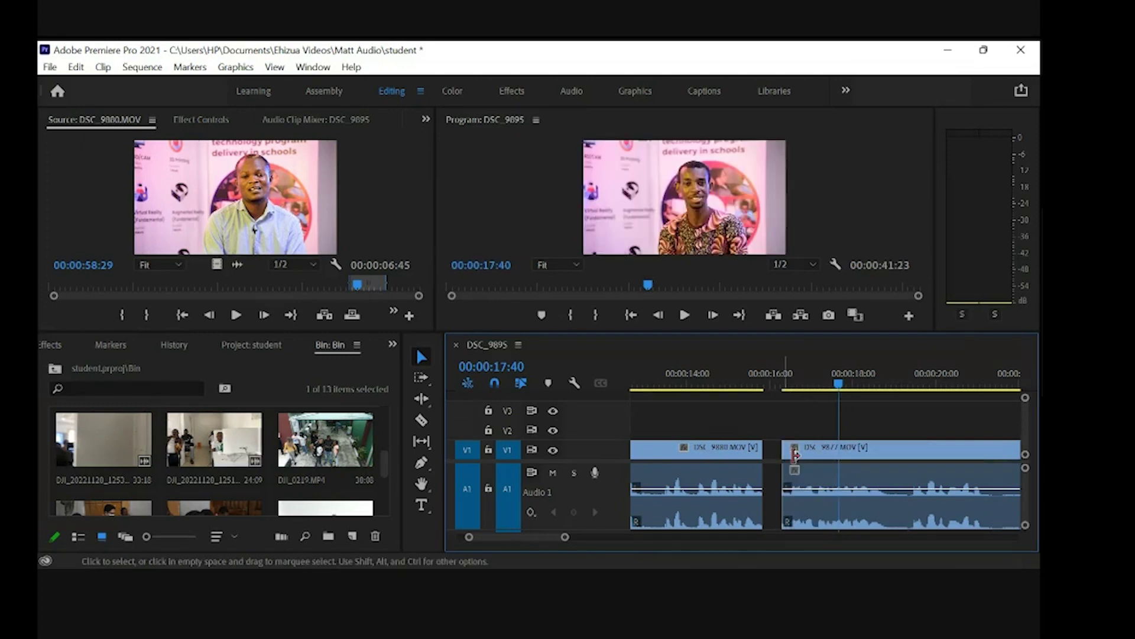
{"action": "left_click", "coordinate": [792, 377]}
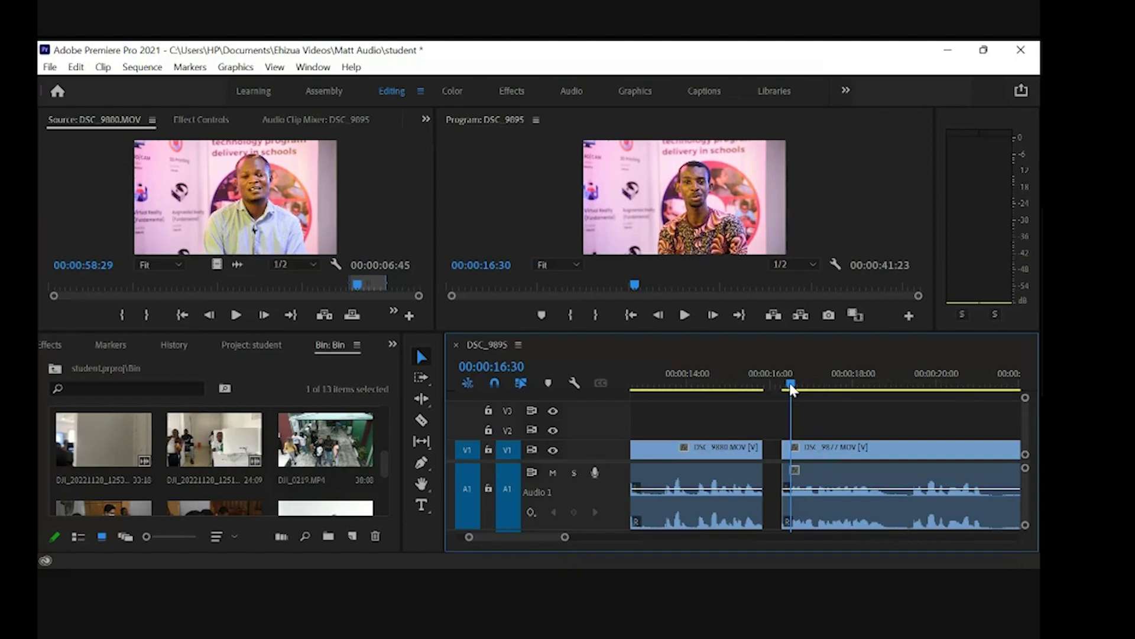
{"action": "left_click_drag", "start_coordinate": [791, 385], "coordinate": [754, 384]}
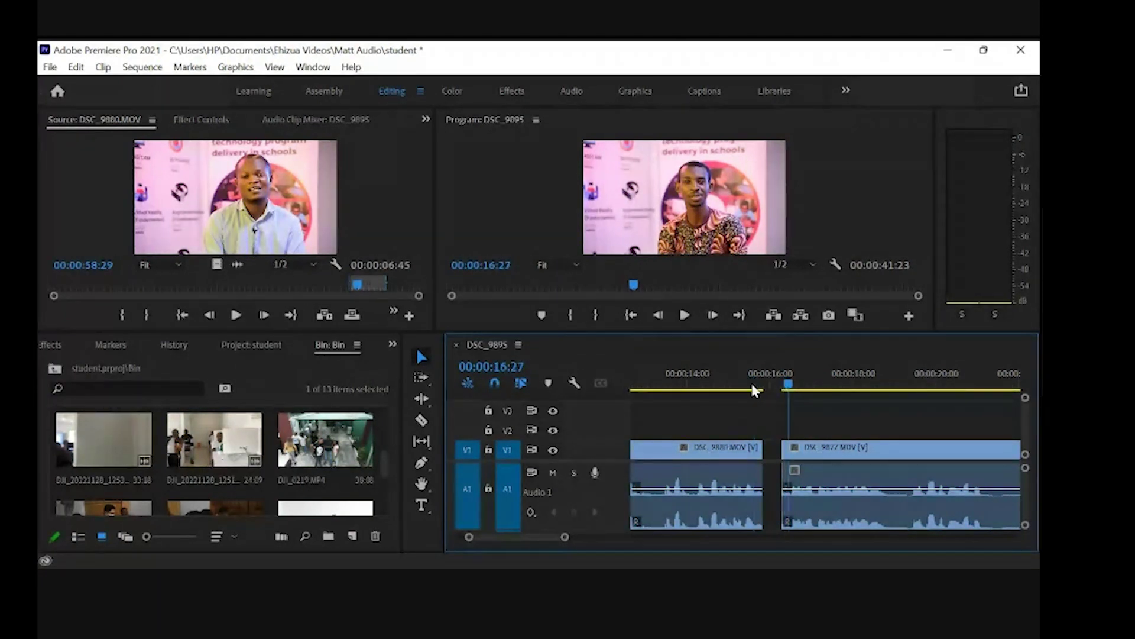
Step: Step the playhead back frame by frame to the start of DSC_9877.MOV and review its opening up to 00:00:18:03
{"action": "left_click", "coordinate": [787, 385]}
{"action": "key", "text": "minus"}
{"action": "key", "text": "Left"}
{"action": "key", "text": "Left"}
{"action": "key", "text": "Left"}
{"action": "key", "text": "Left"}
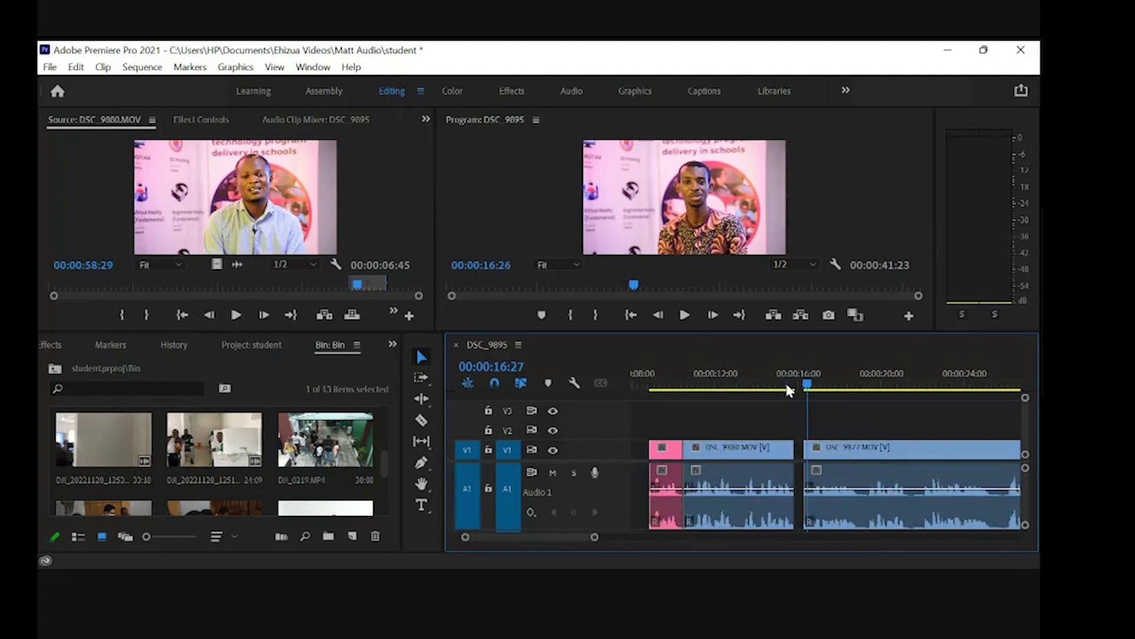
{"action": "key", "text": "Left"}
{"action": "key", "text": "Left"}
{"action": "key", "text": "Left"}
{"action": "key", "text": "Left"}
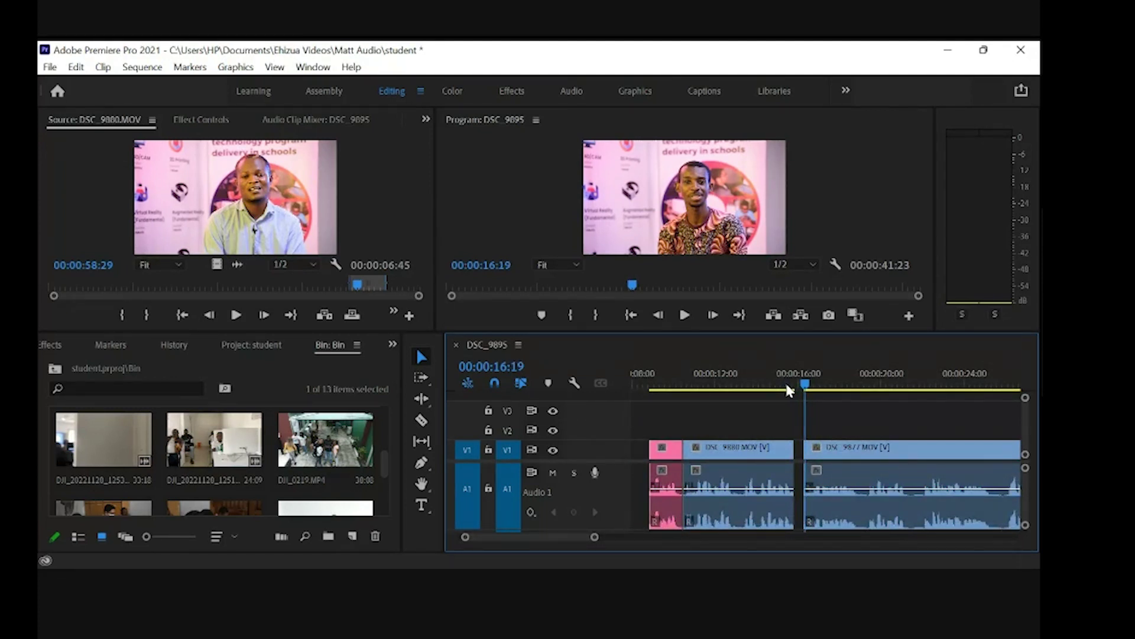
{"action": "key", "text": "Left"}
{"action": "key", "text": "="}
{"action": "key", "text": "="}
{"action": "key", "text": "="}
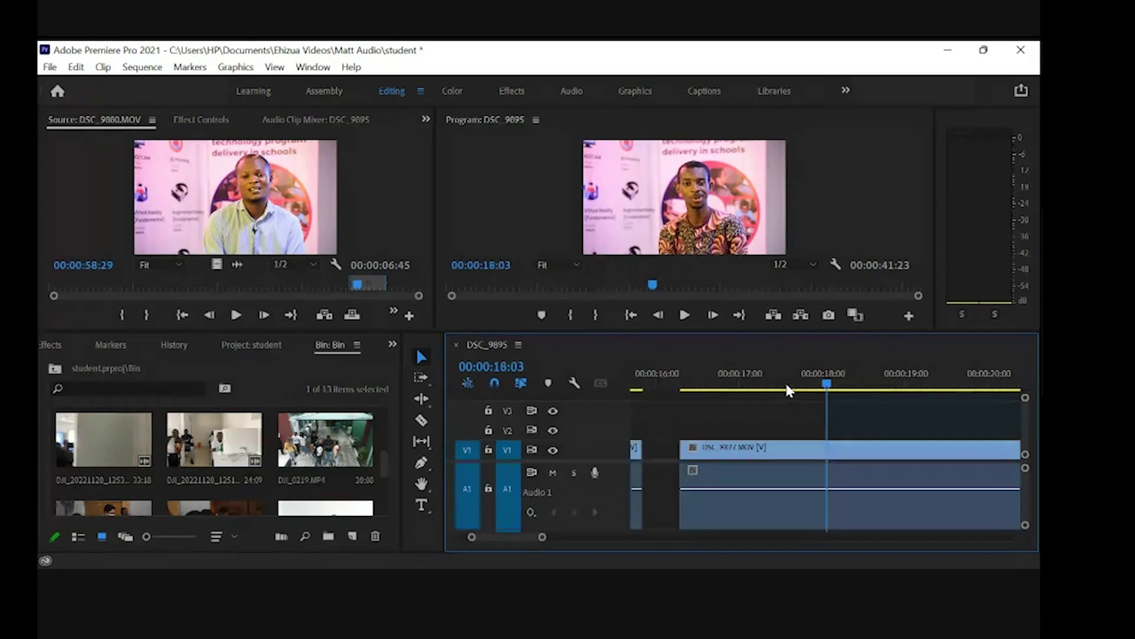
{"action": "key", "text": "-"}
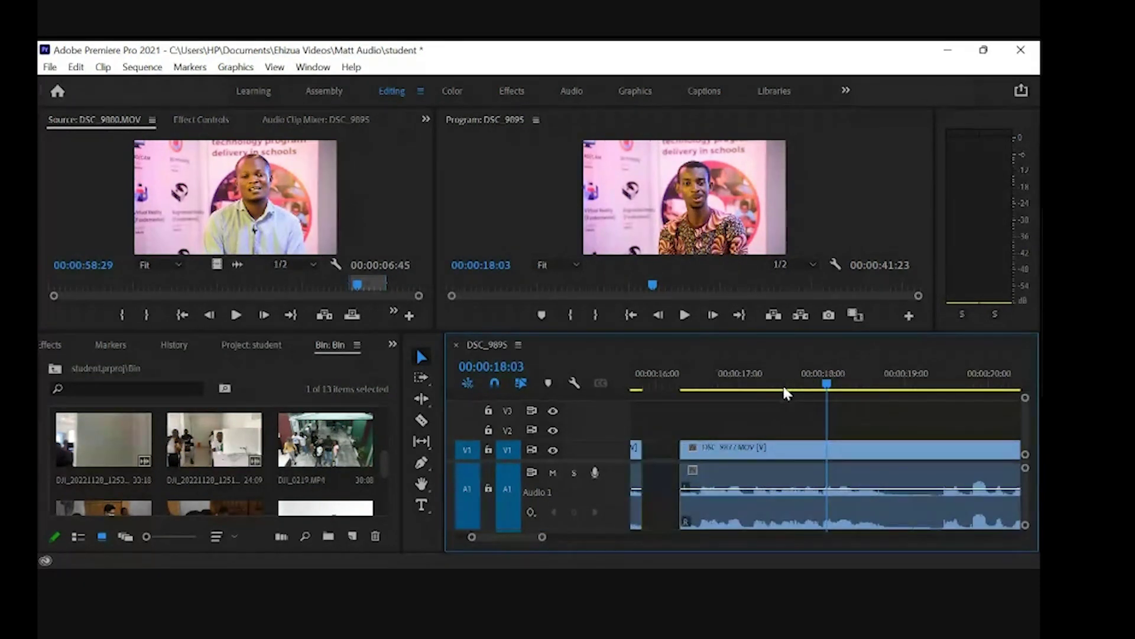
Step: Move the DSC_9877.MOV clip later on V1, widening the gap, and extend its start back to just after 00:00:17:10
{"action": "left_click_drag", "start_coordinate": [751, 456], "coordinate": [819, 445]}
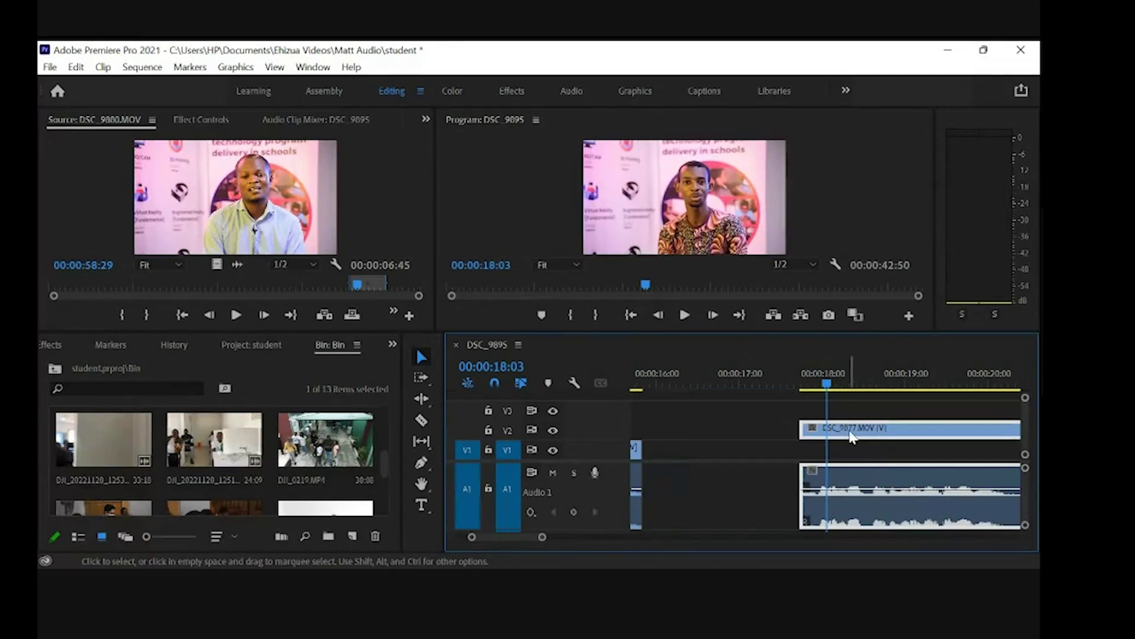
{"action": "left_click", "coordinate": [802, 444]}
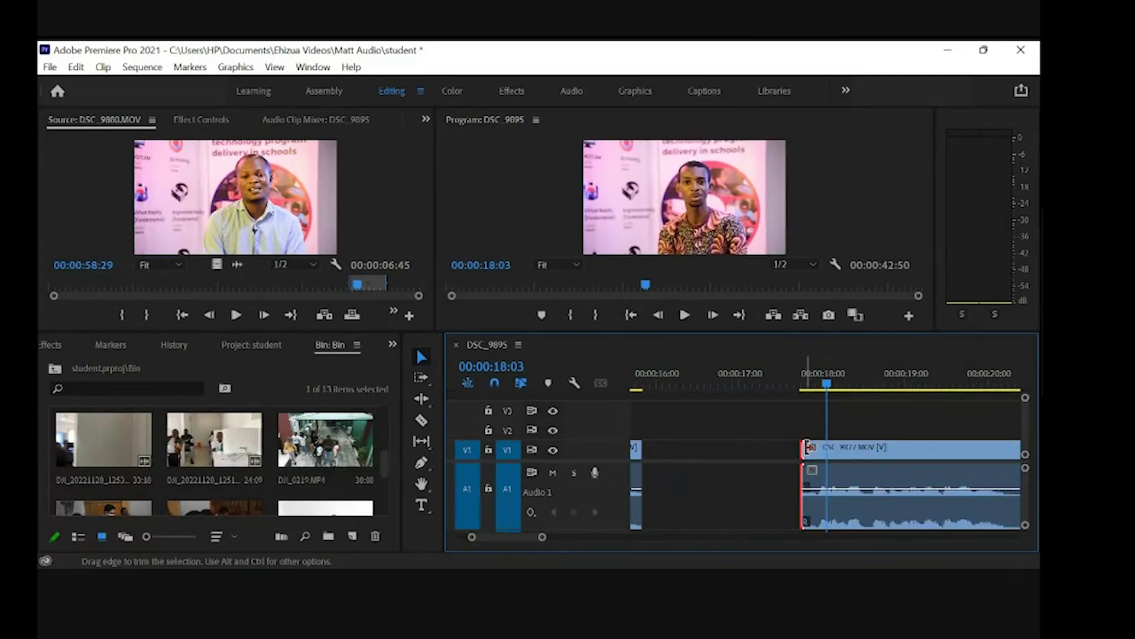
{"action": "left_click_drag", "start_coordinate": [808, 444], "coordinate": [757, 445]}
Step: Play the newly extended opening of DSC_9877.MOV from 00:00:17:21 and stop the playhead at 00:00:18:39
{"action": "left_click", "coordinate": [758, 383]}
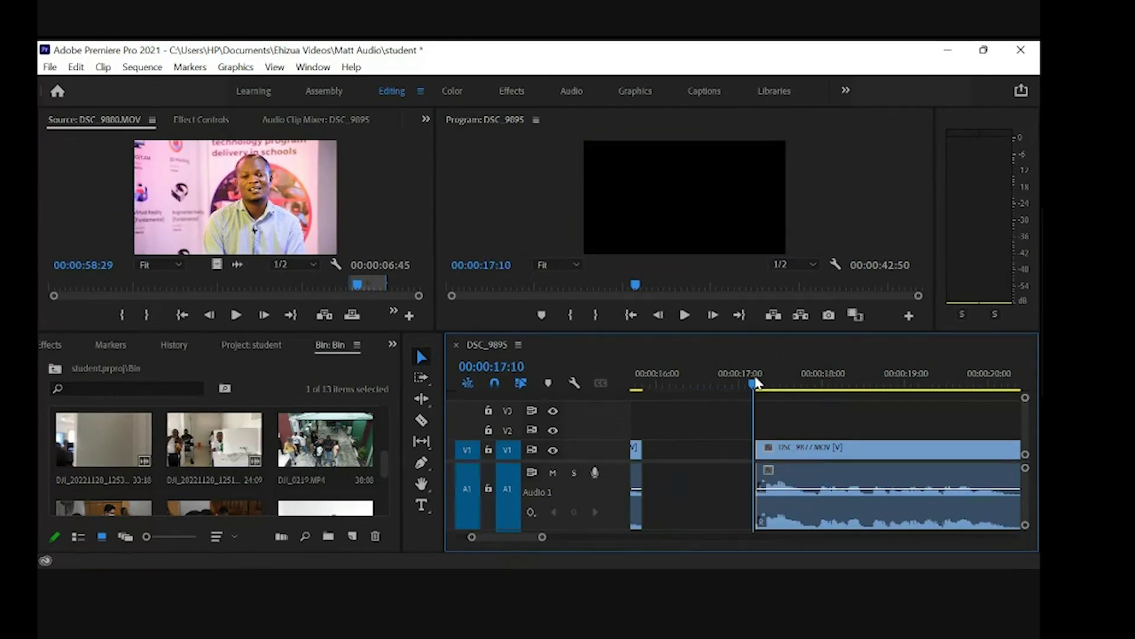
{"action": "left_click_drag", "start_coordinate": [758, 383], "coordinate": [770, 385]}
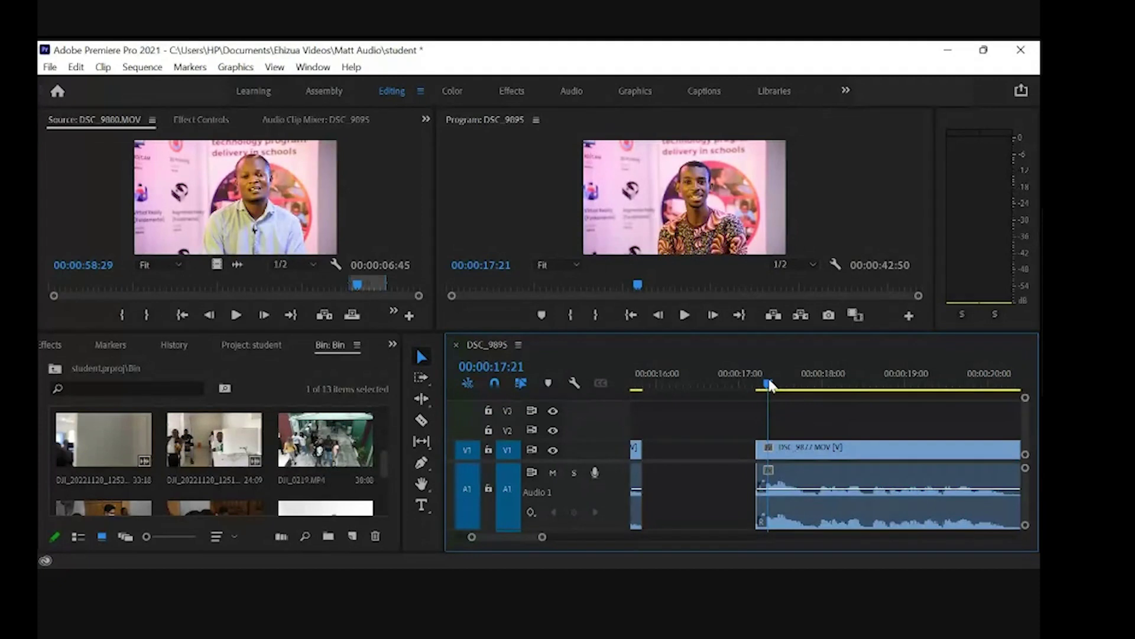
{"action": "key", "text": "space"}
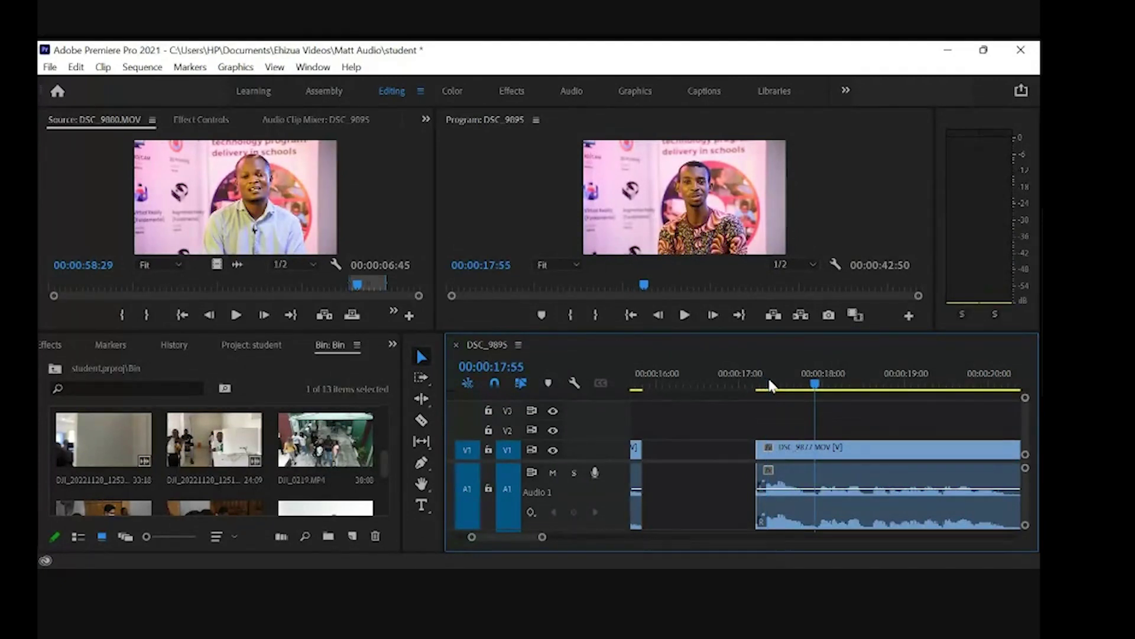
{"action": "key", "text": "space"}
{"action": "key", "text": "space"}
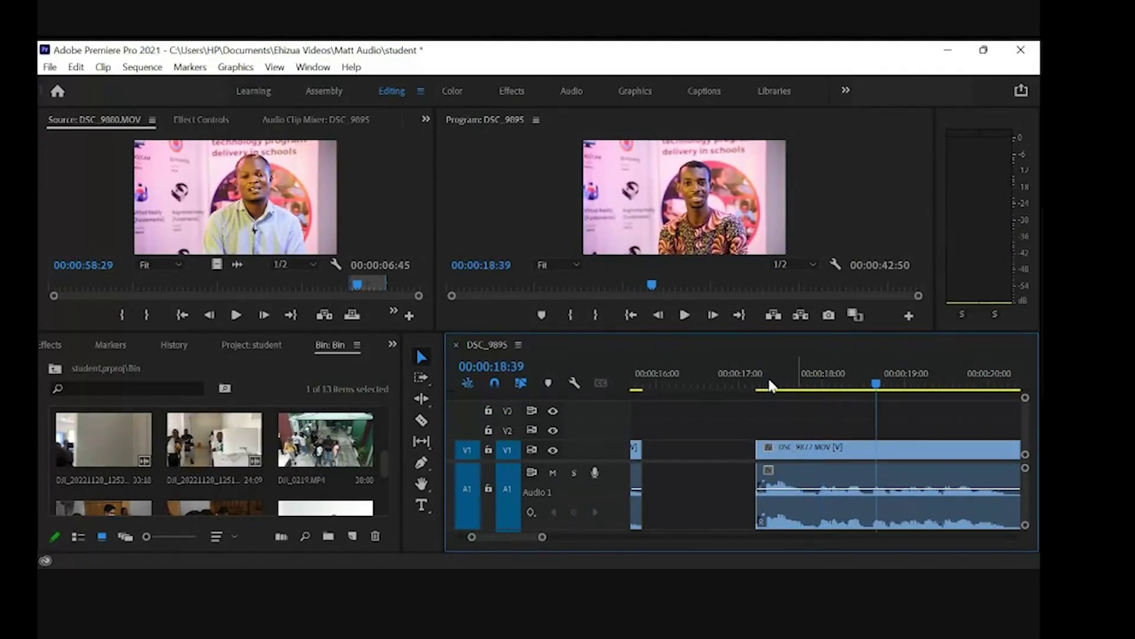
Step: Split the DSC_9877.MOV clip at 00:00:17:55 with the Razor tool
{"action": "left_click", "coordinate": [811, 391]}
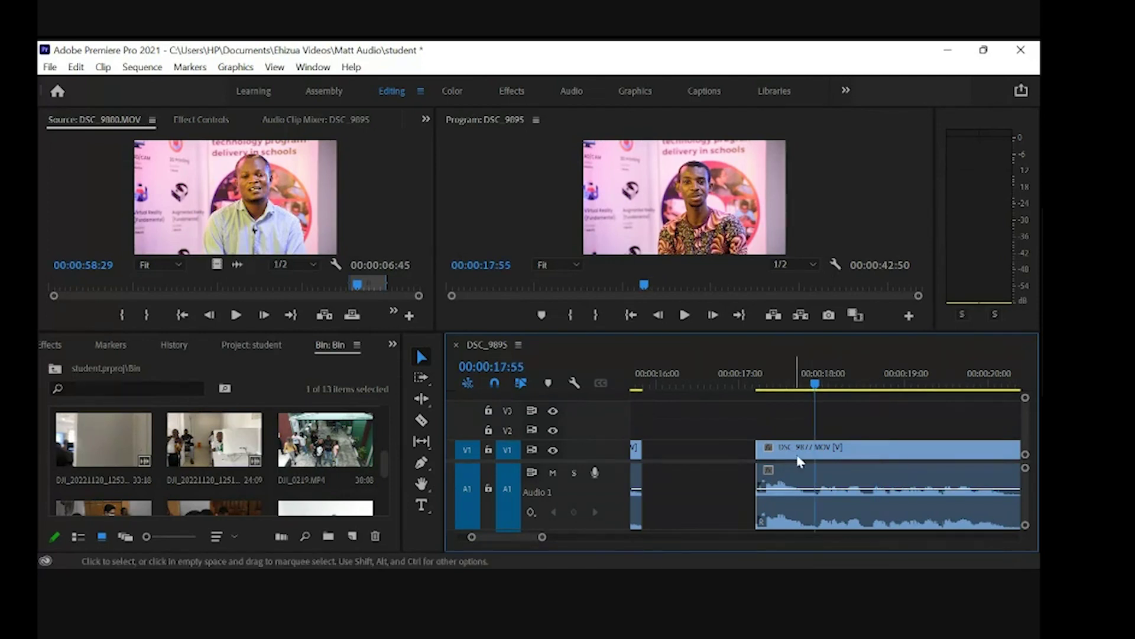
{"action": "key", "text": "c"}
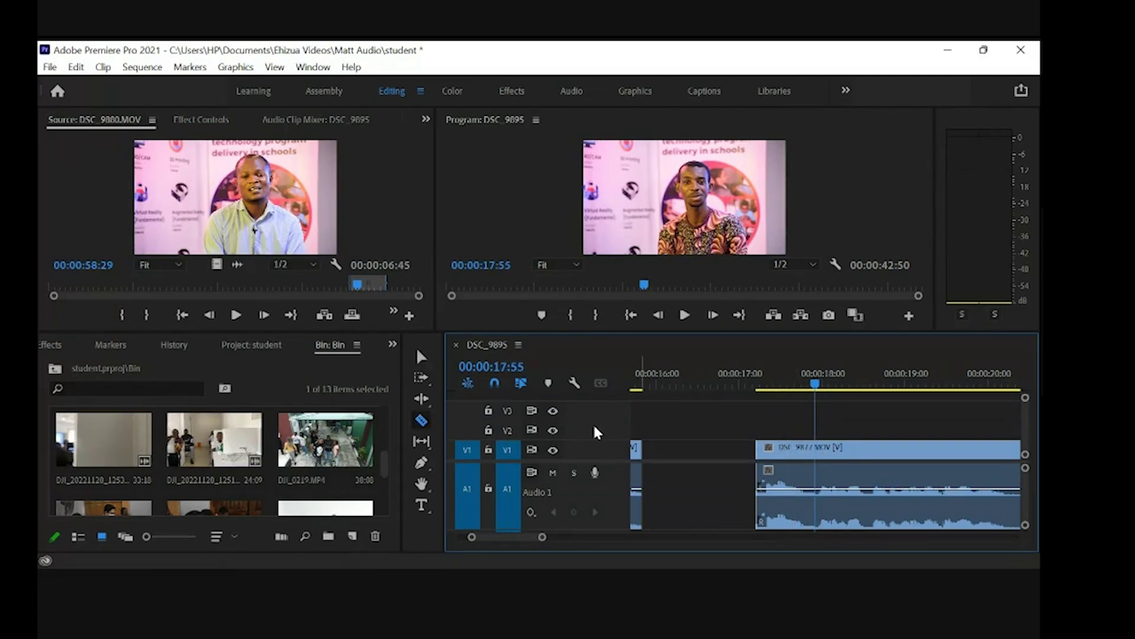
{"action": "left_click", "coordinate": [816, 450]}
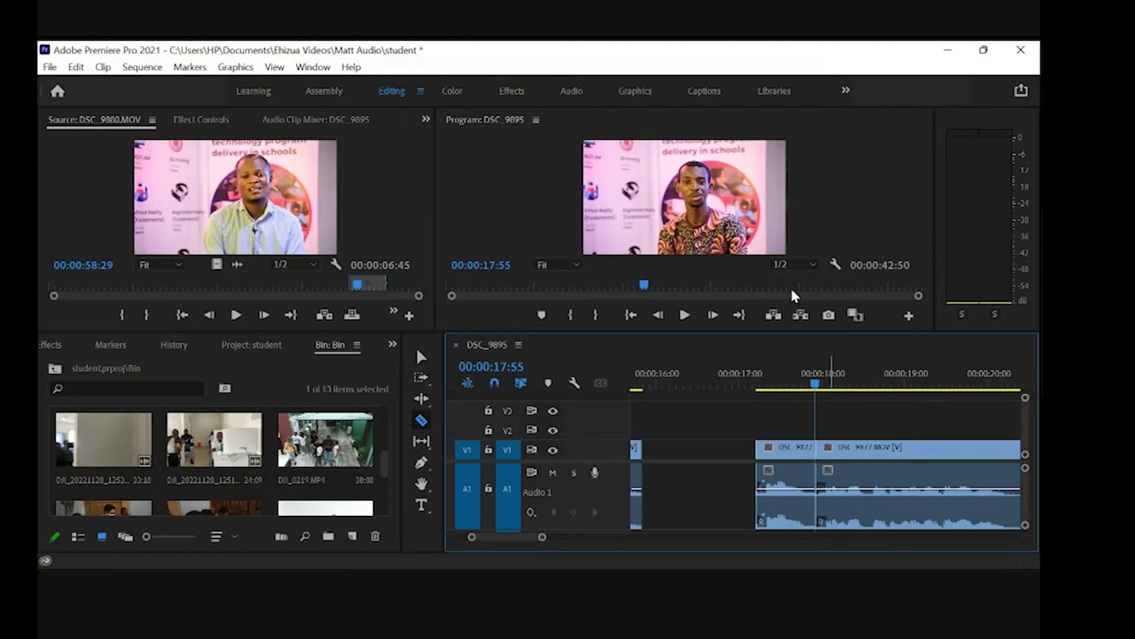
Step: Delete the short piece of DSC_9877.MOV that lies before the cut at 00:00:17:55
{"action": "key", "text": "v"}
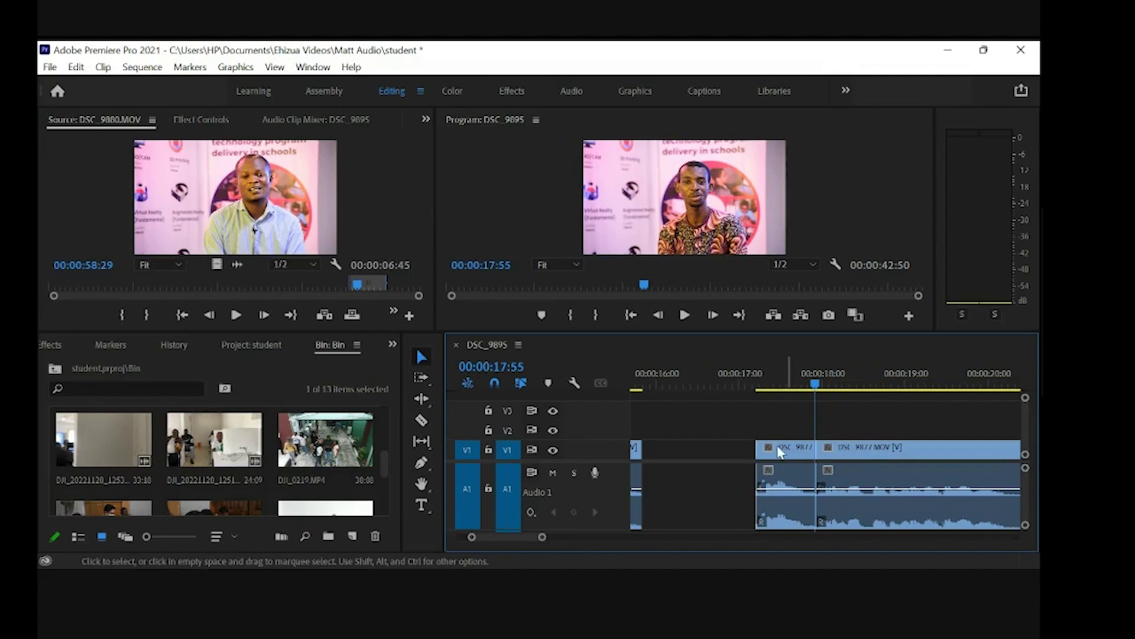
{"action": "left_click", "coordinate": [788, 457]}
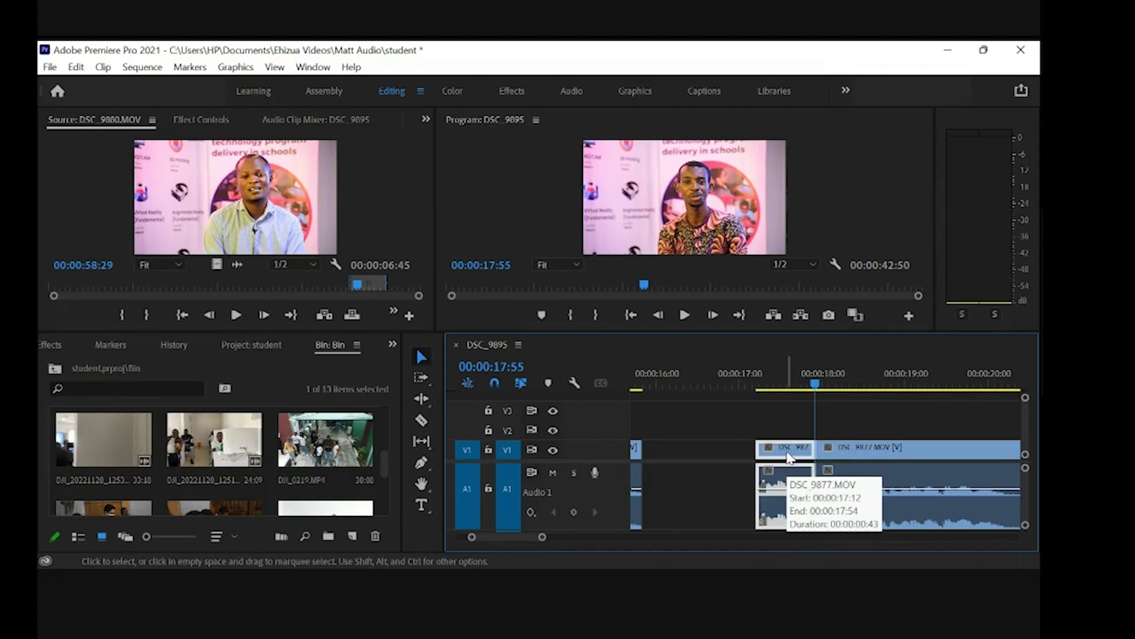
{"action": "left_click_drag", "start_coordinate": [788, 456], "coordinate": [747, 457]}
{"action": "key", "text": "Delete"}
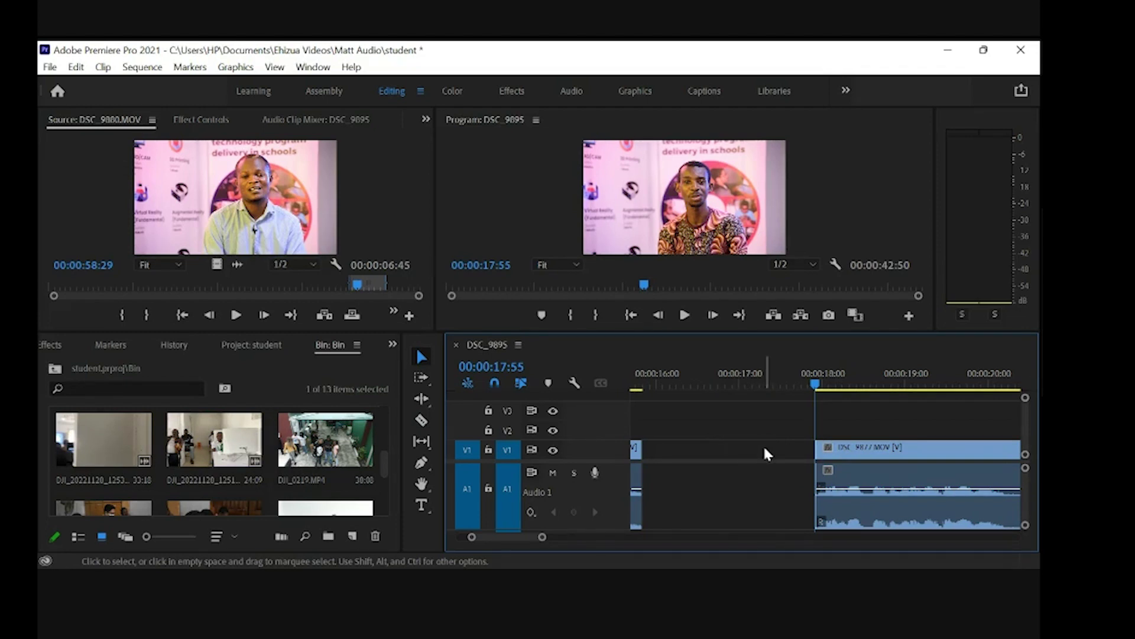
Step: Play DSC_9877.MOV from its new start at 00:00:17:55 and stop the playhead at 00:00:20:37
{"action": "key", "text": "space"}
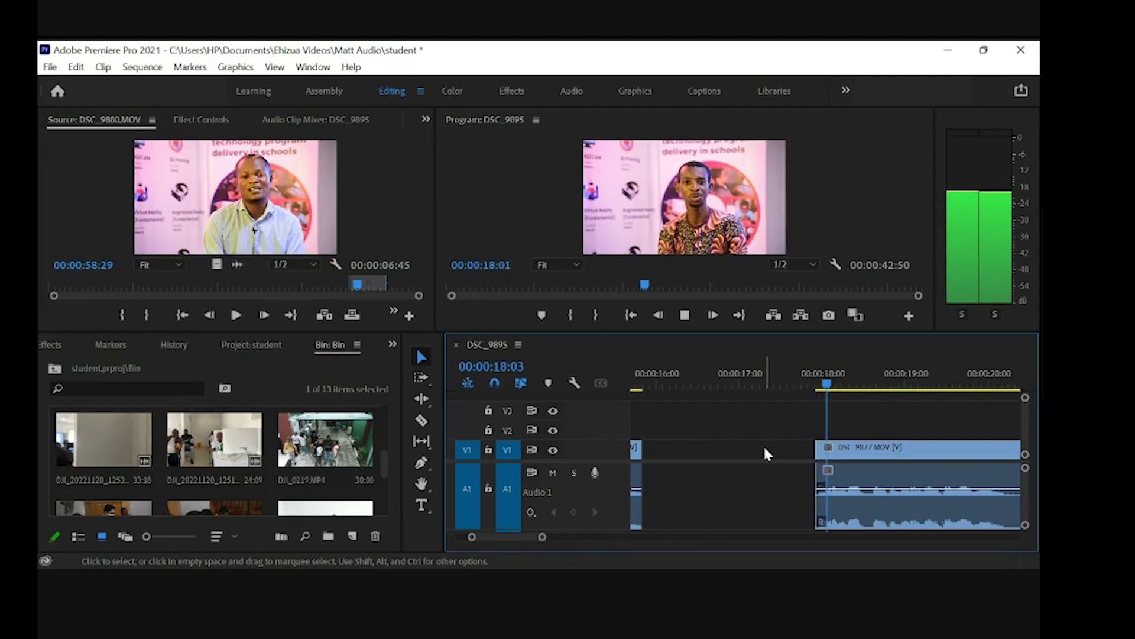
{"action": "key", "text": "space"}
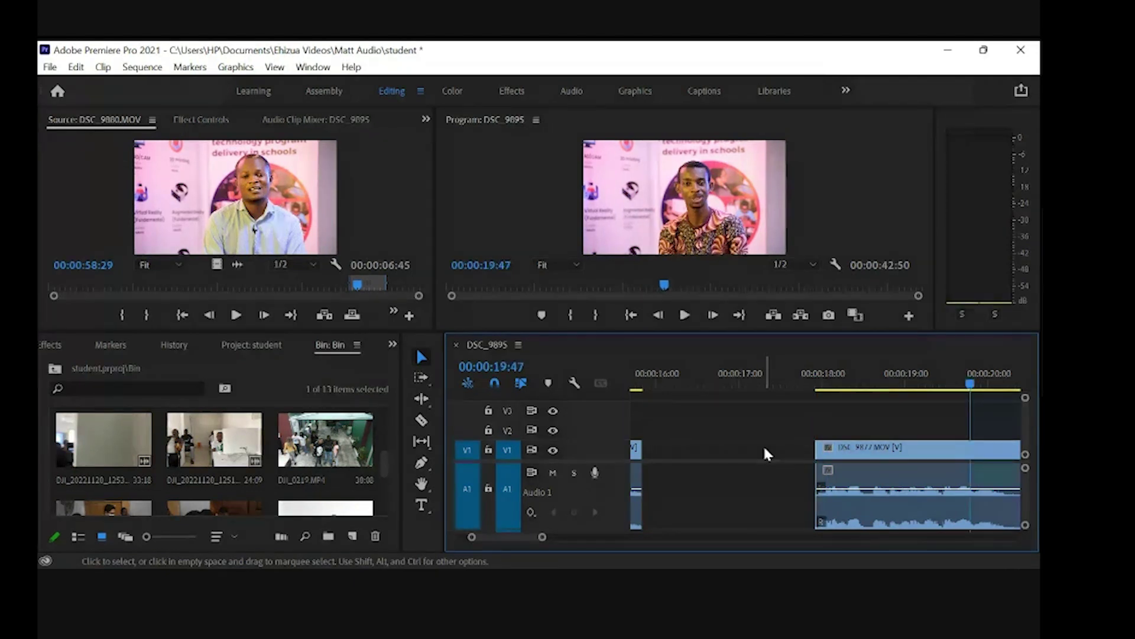
{"action": "key", "text": "space"}
{"action": "key", "text": "space"}
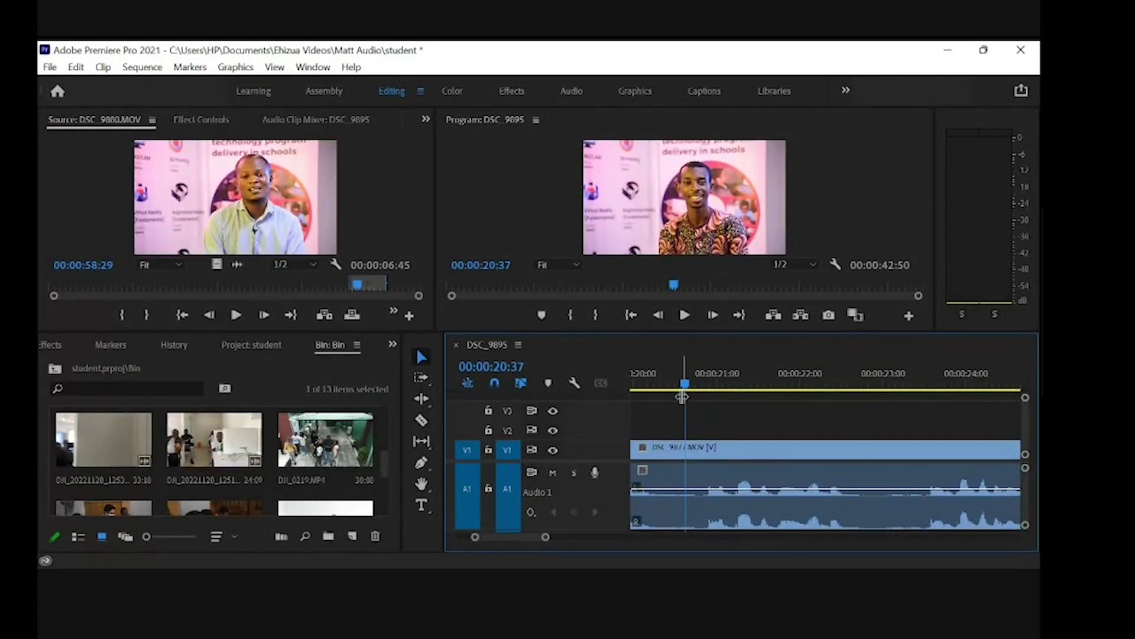
Step: Split the DSC_9877.MOV clip at 00:00:20:37 with the Razor tool
{"action": "key", "text": "minus"}
{"action": "key", "text": "minus"}
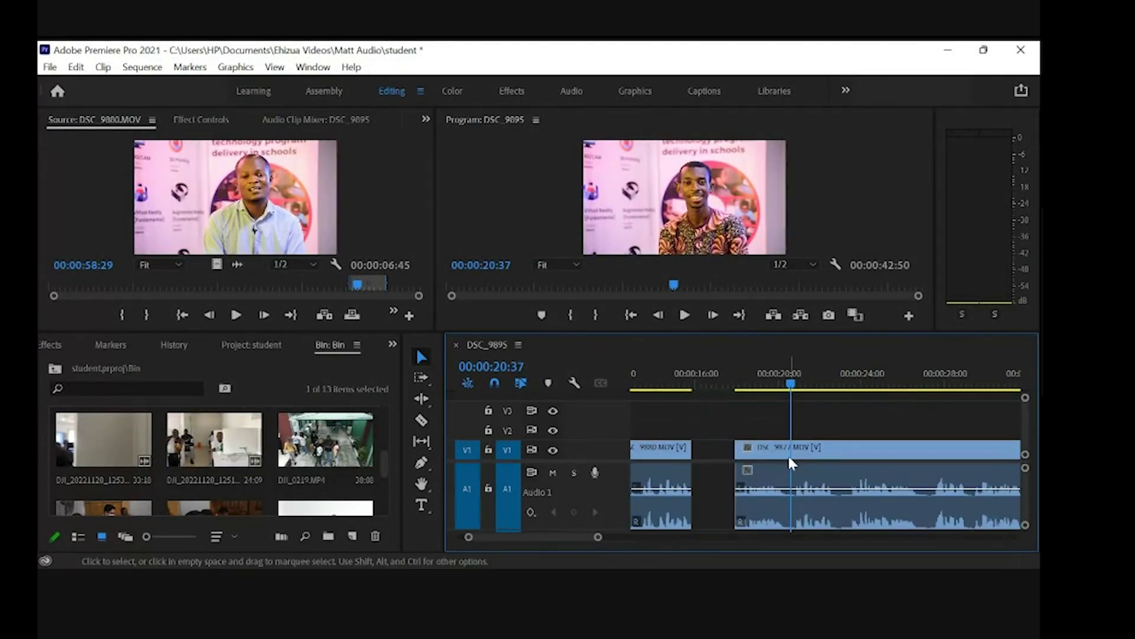
{"action": "key", "text": "c"}
{"action": "left_click", "coordinate": [793, 472]}
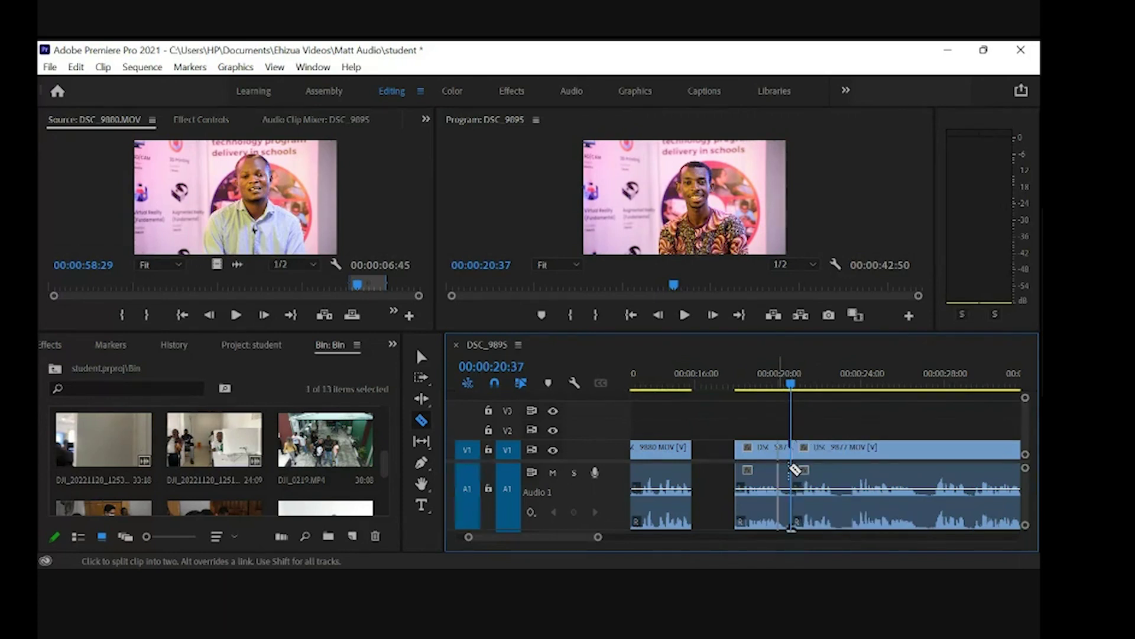
Step: Label the opening section of DSC_9877.MOV before the 00:00:20:37 cut Rose and deselect it
{"action": "key", "text": "v"}
{"action": "left_click", "coordinate": [771, 473]}
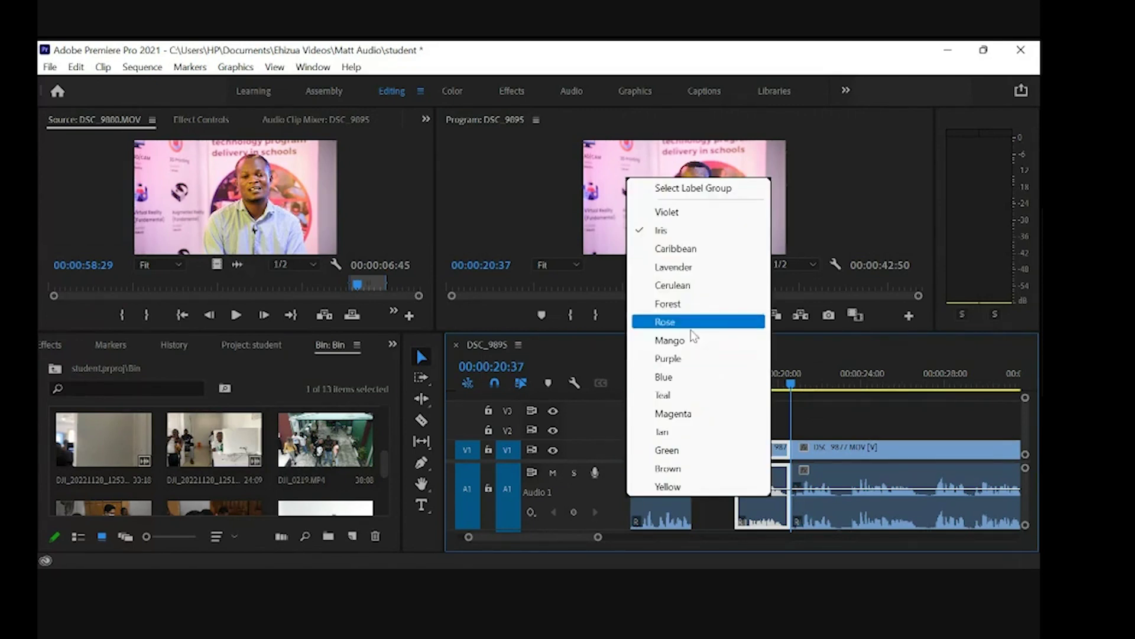
{"action": "left_click", "coordinate": [688, 325]}
{"action": "left_click", "coordinate": [725, 419]}
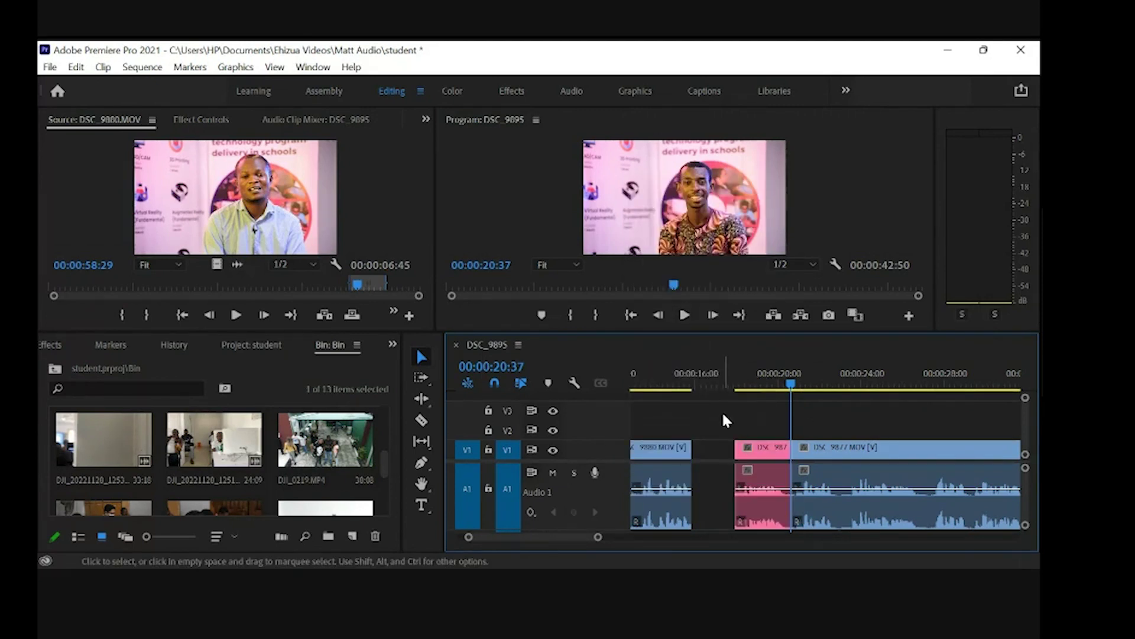
Step: Move the long unlabelled remainders of DSC_9877.MOV, DSC_9880.MOV and DSC_9895.MOV later on V1, past all the Rose sections and in their original order
{"action": "key", "text": "minus"}
{"action": "key", "text": "minus"}
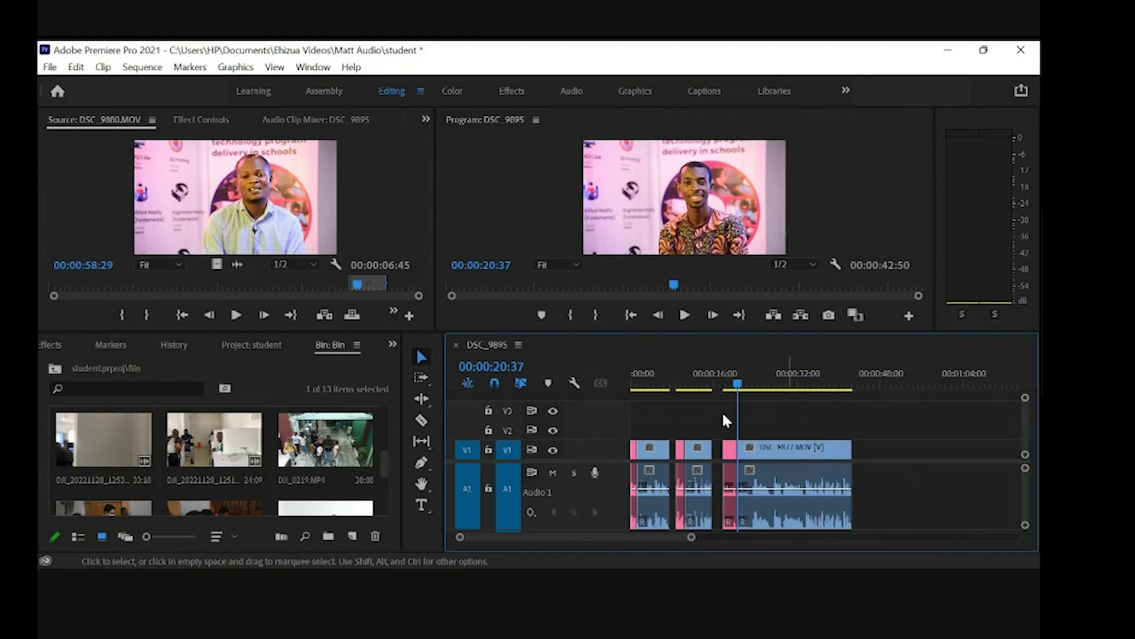
{"action": "left_click", "coordinate": [791, 480]}
{"action": "left_click_drag", "start_coordinate": [790, 480], "coordinate": [905, 455]}
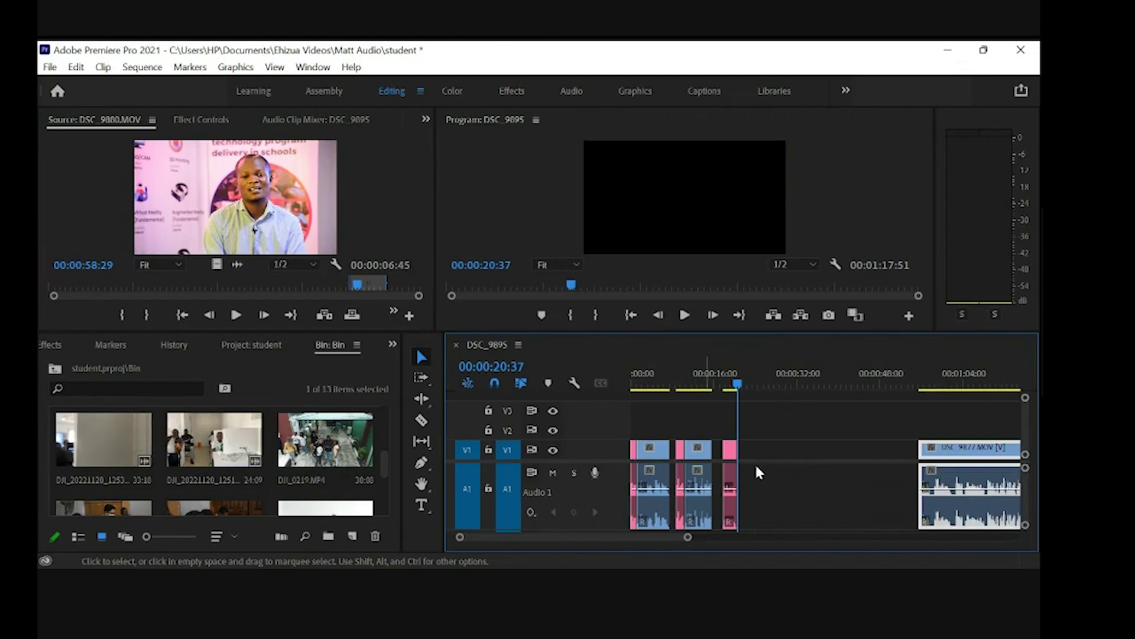
{"action": "left_click_drag", "start_coordinate": [708, 479], "coordinate": [882, 493]}
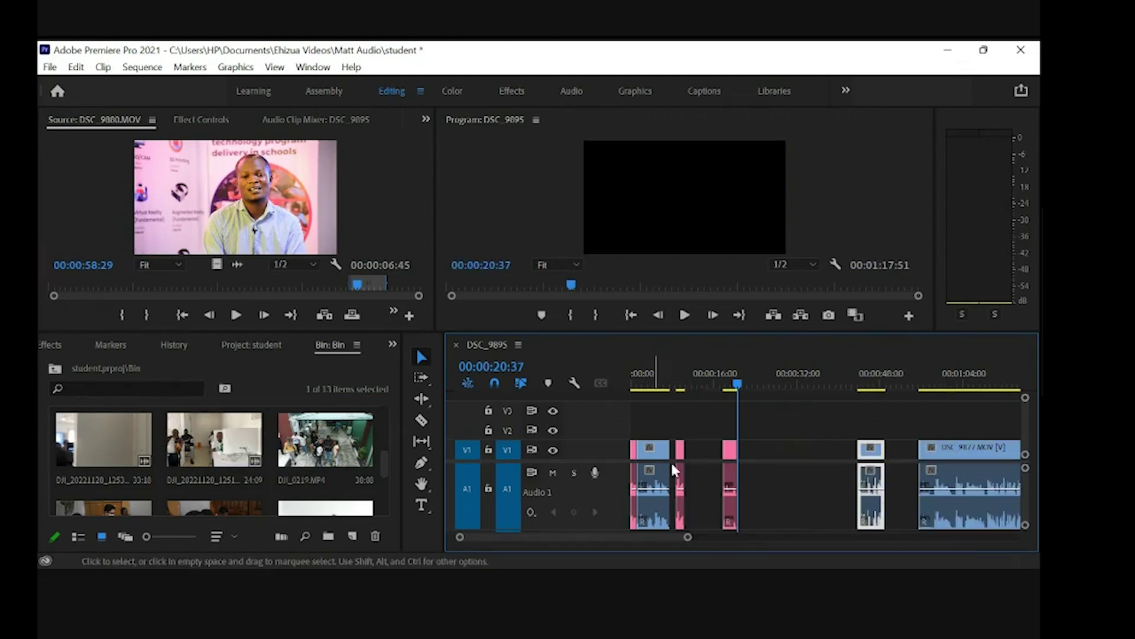
{"action": "left_click_drag", "start_coordinate": [656, 480], "coordinate": [814, 474]}
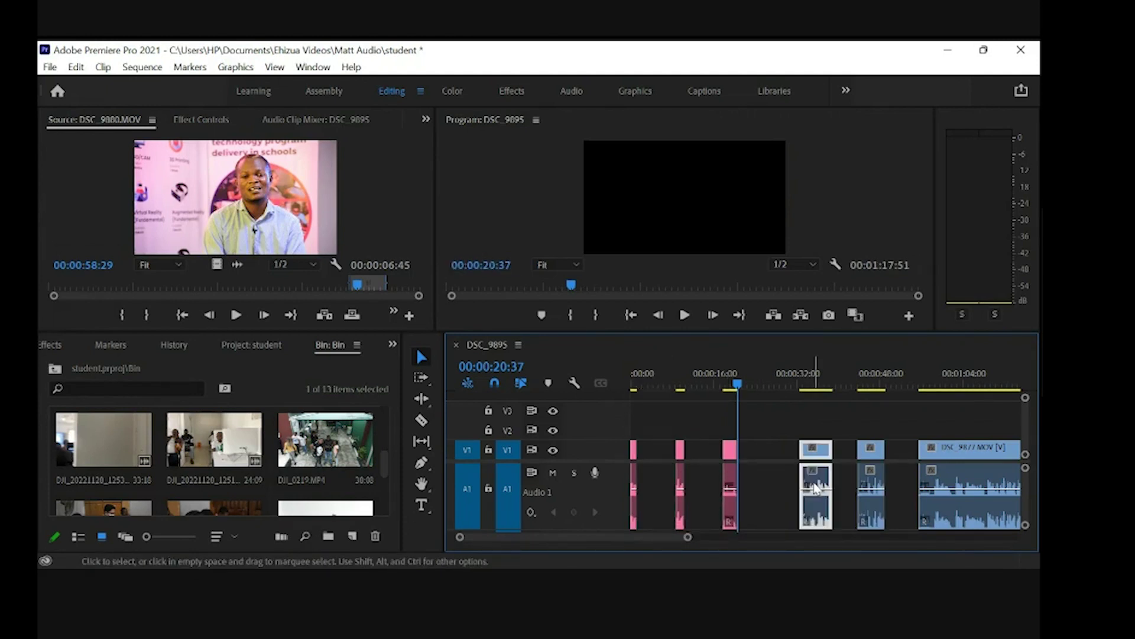
Step: Ripple delete the two gaps between the three Rose sections so they sit back to back from the sequence start
{"action": "left_click", "coordinate": [791, 457]}
{"action": "left_click", "coordinate": [667, 452]}
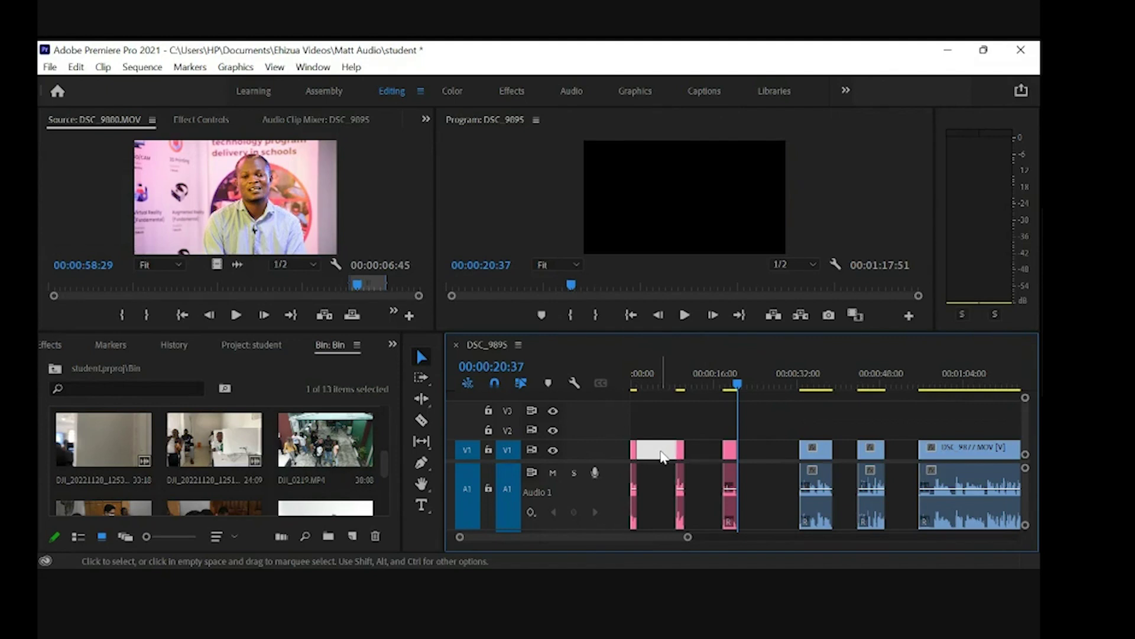
{"action": "key", "text": "="}
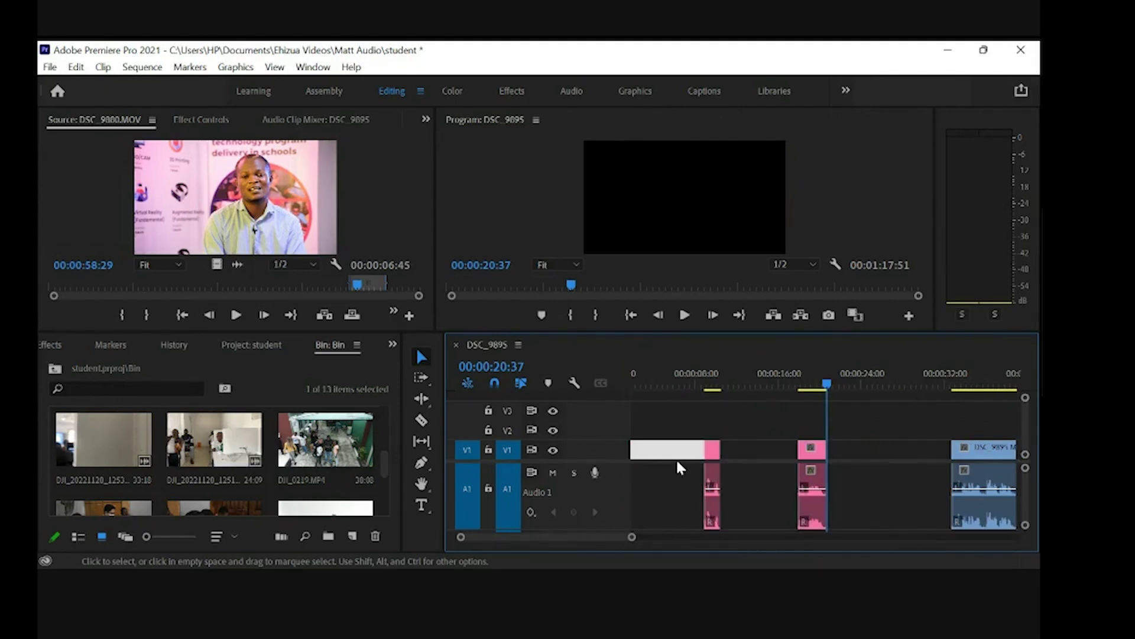
{"action": "key", "text": "Delete"}
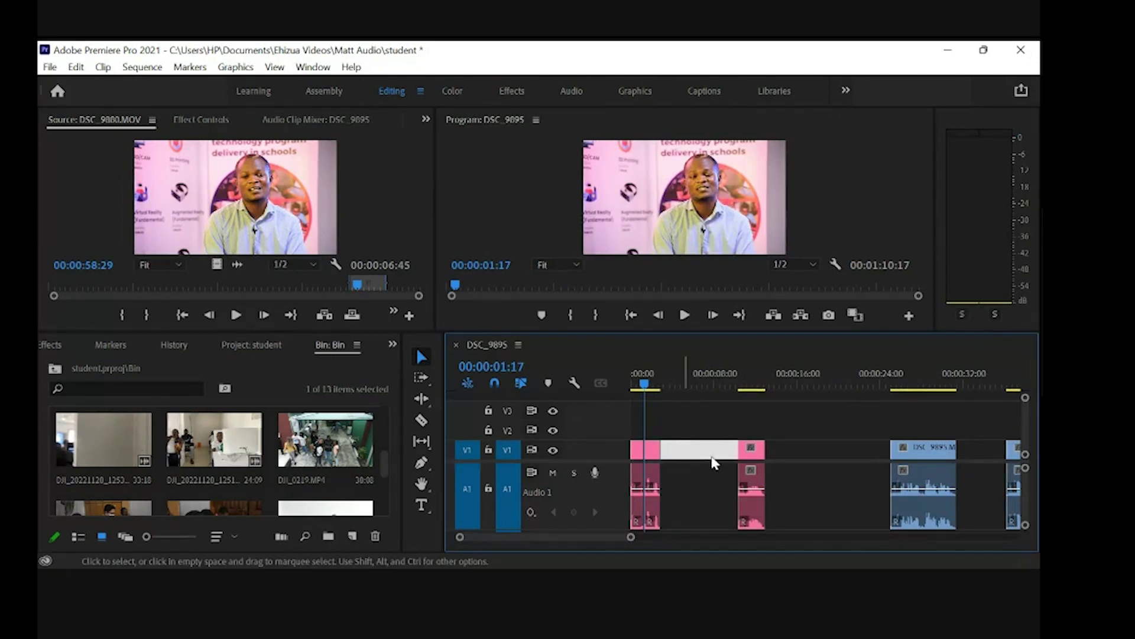
{"action": "key", "text": "Delete"}
Step: Play the three joined Rose sections from 00:00:00:00 and stop the playhead at 00:00:05:22
{"action": "left_click", "coordinate": [658, 380]}
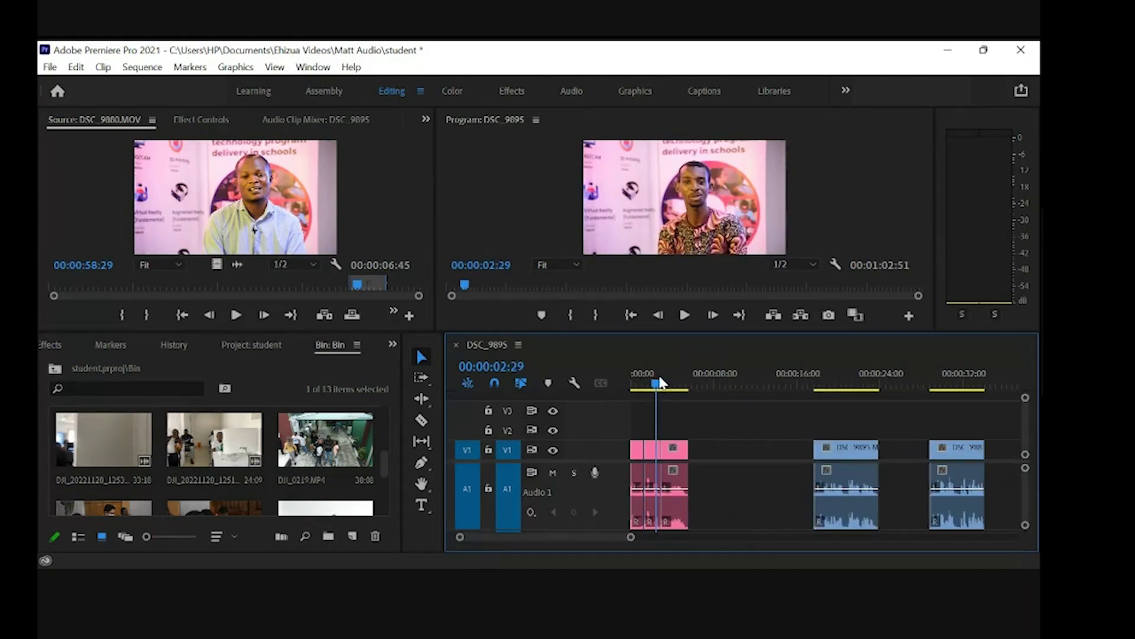
{"action": "left_click_drag", "start_coordinate": [660, 382], "coordinate": [588, 390]}
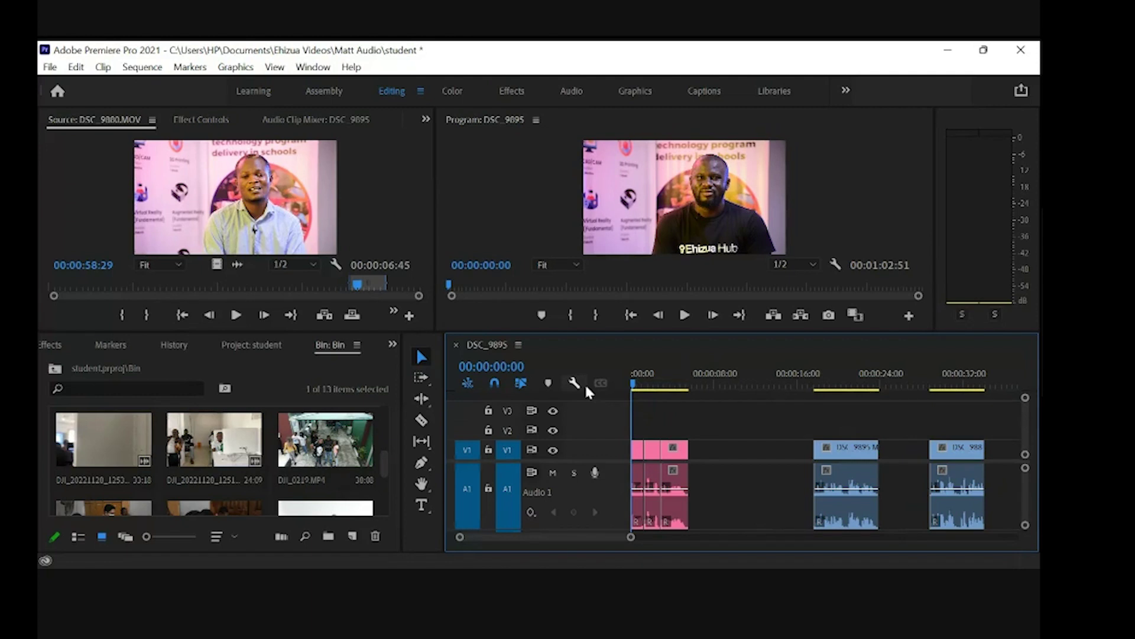
{"action": "key", "text": "space"}
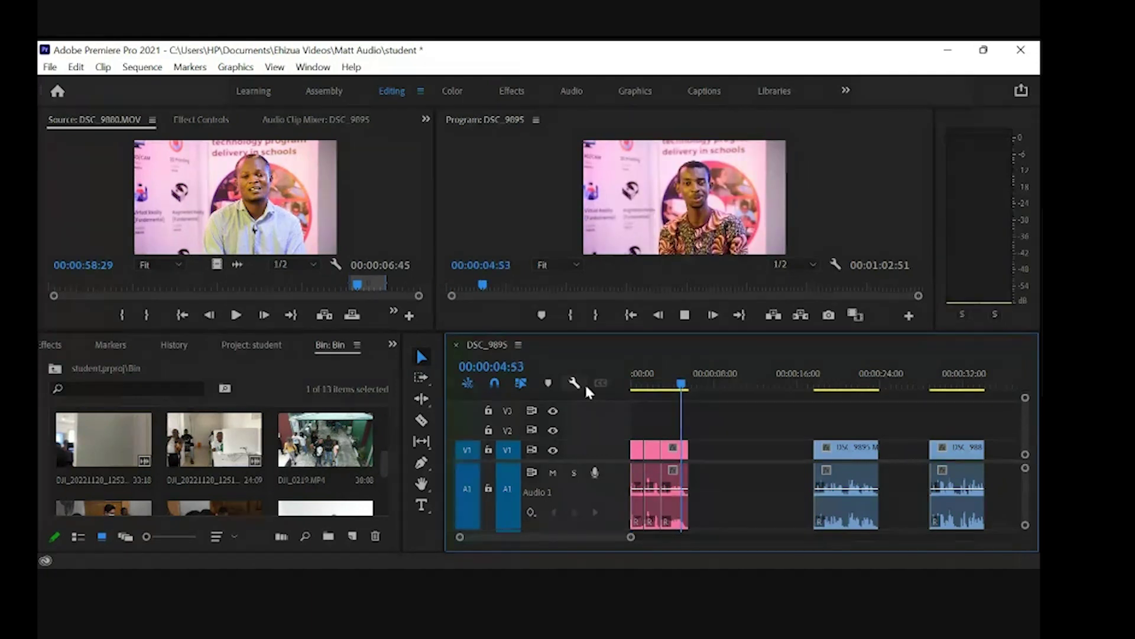
{"action": "key", "text": "space"}
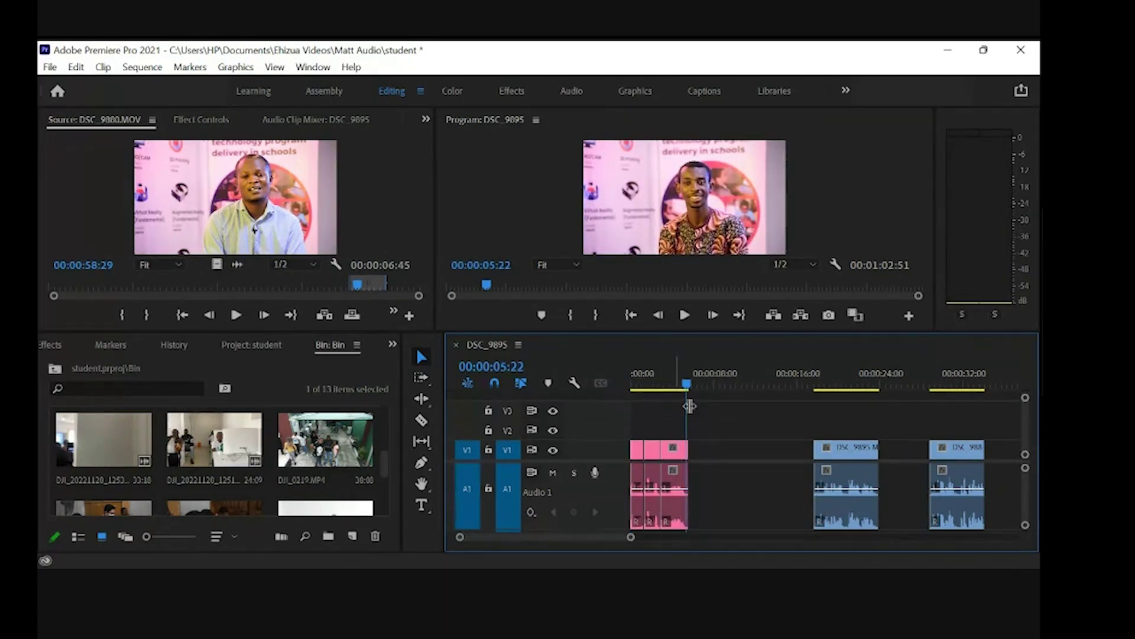